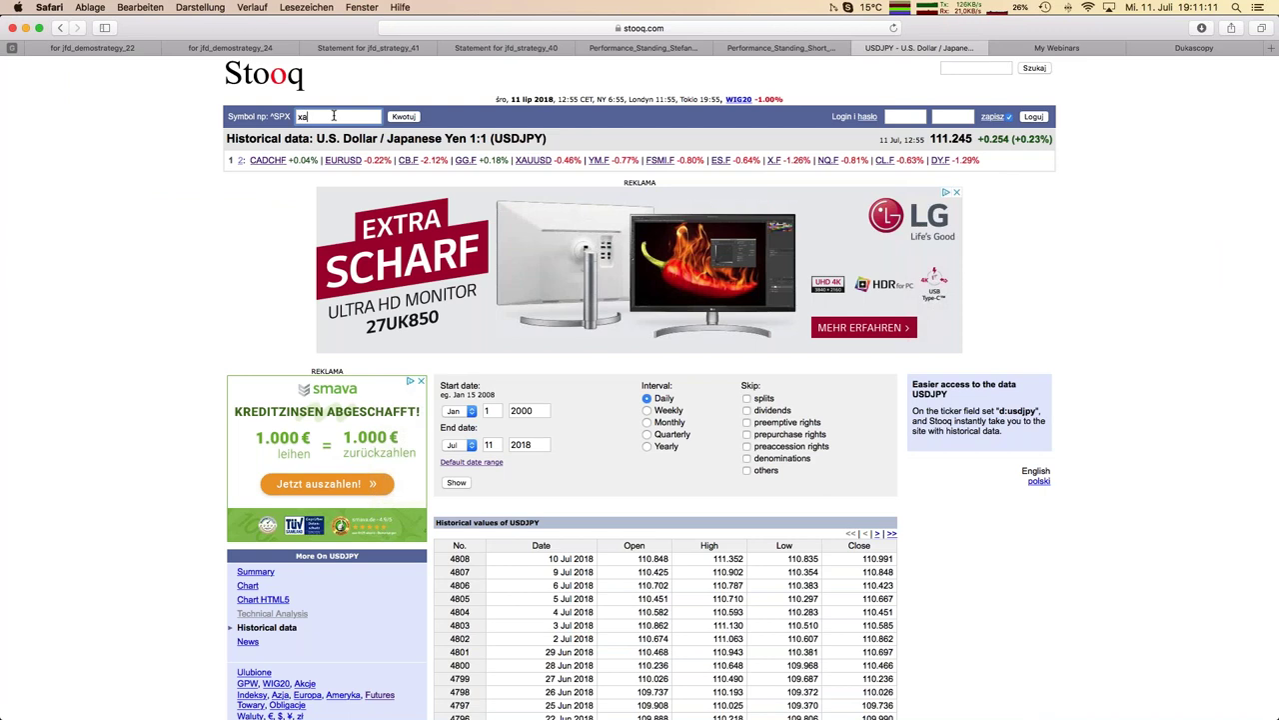
Look up the historical data for the symbol xauusd.
key("BackSpace")
type("usd")
left_click(326, 135)
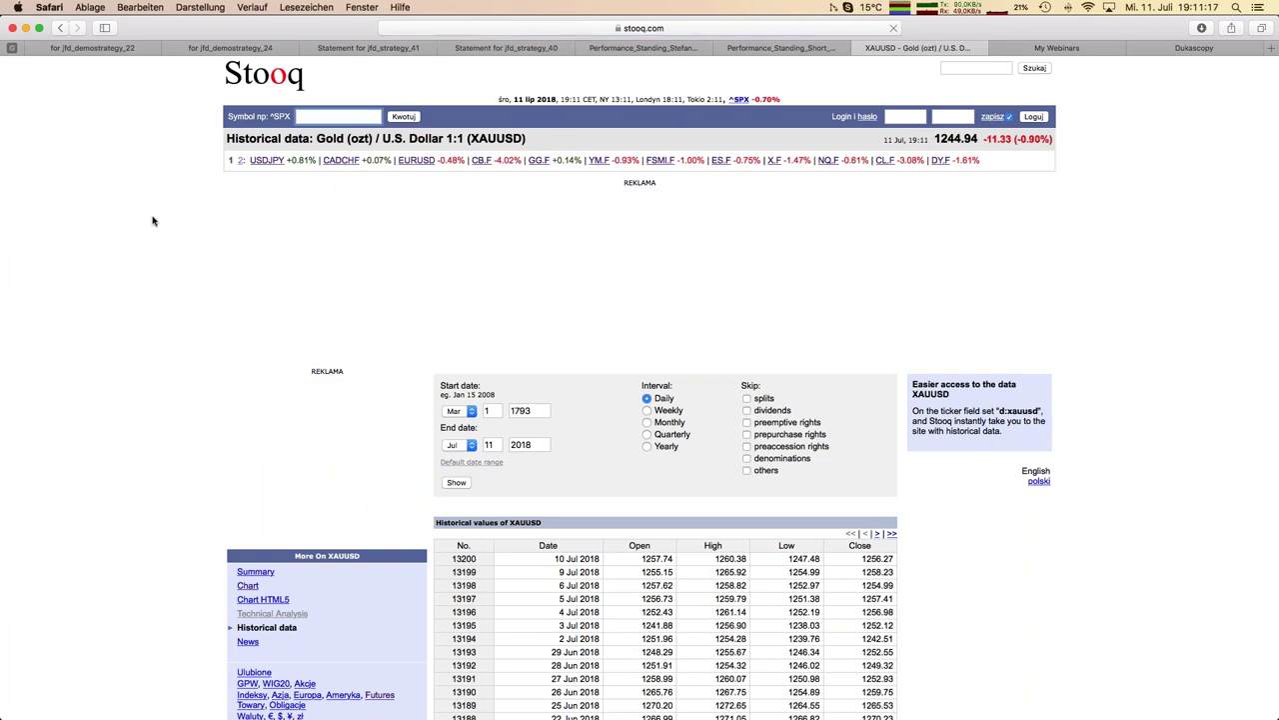
Show the gold price history starting from Jan 1, 2000, and download it as a CSV file.
scroll(153, 218, "down", 5)
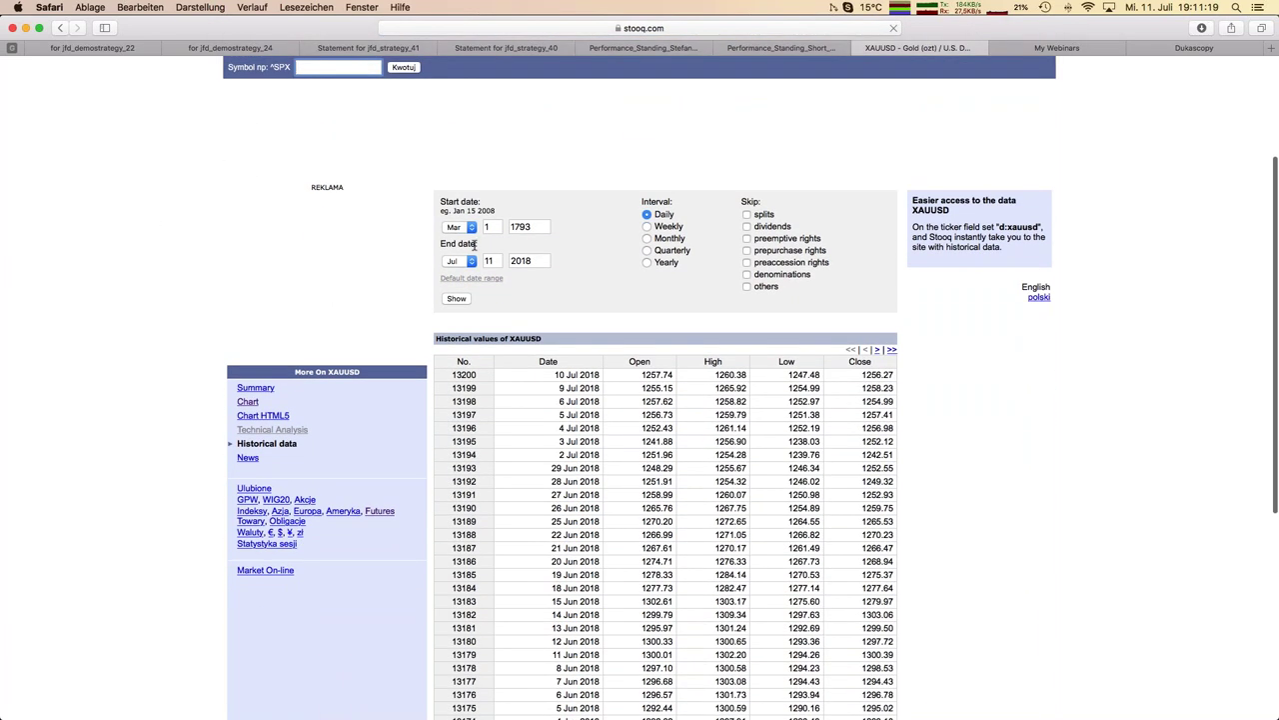
double_click(530, 227)
type("2")
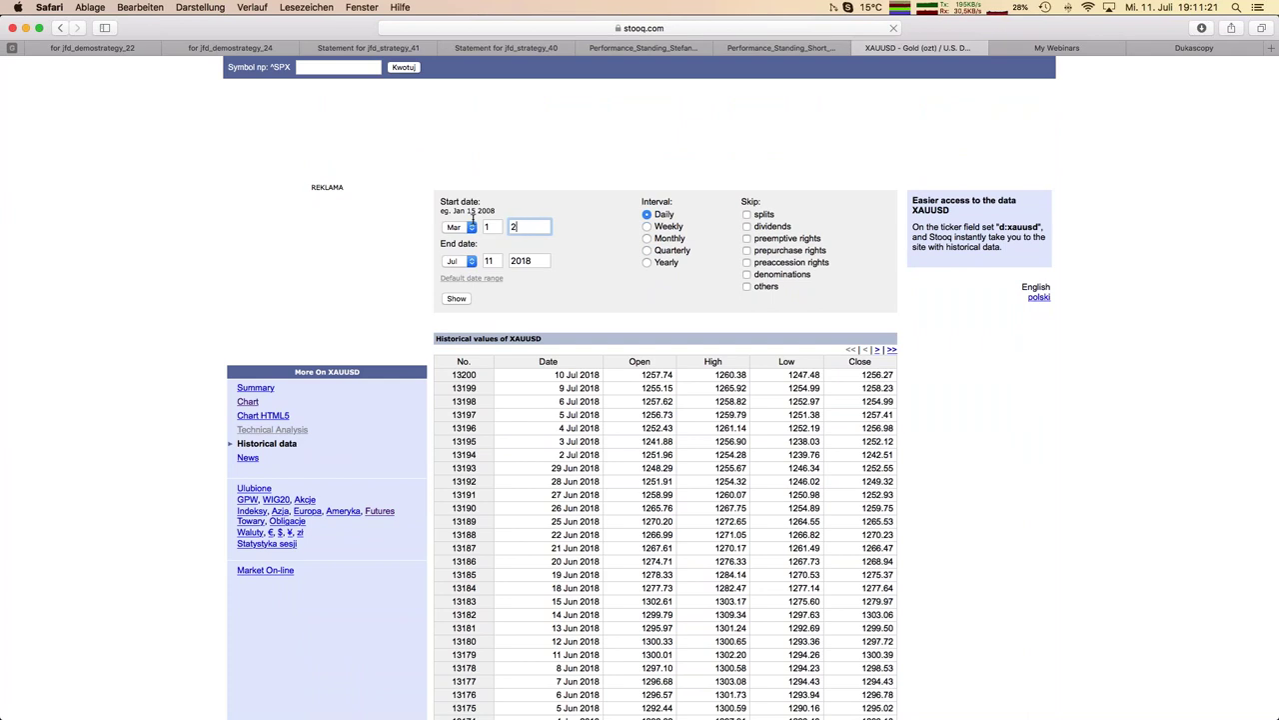
type("000")
left_click(451, 229)
left_click(453, 206)
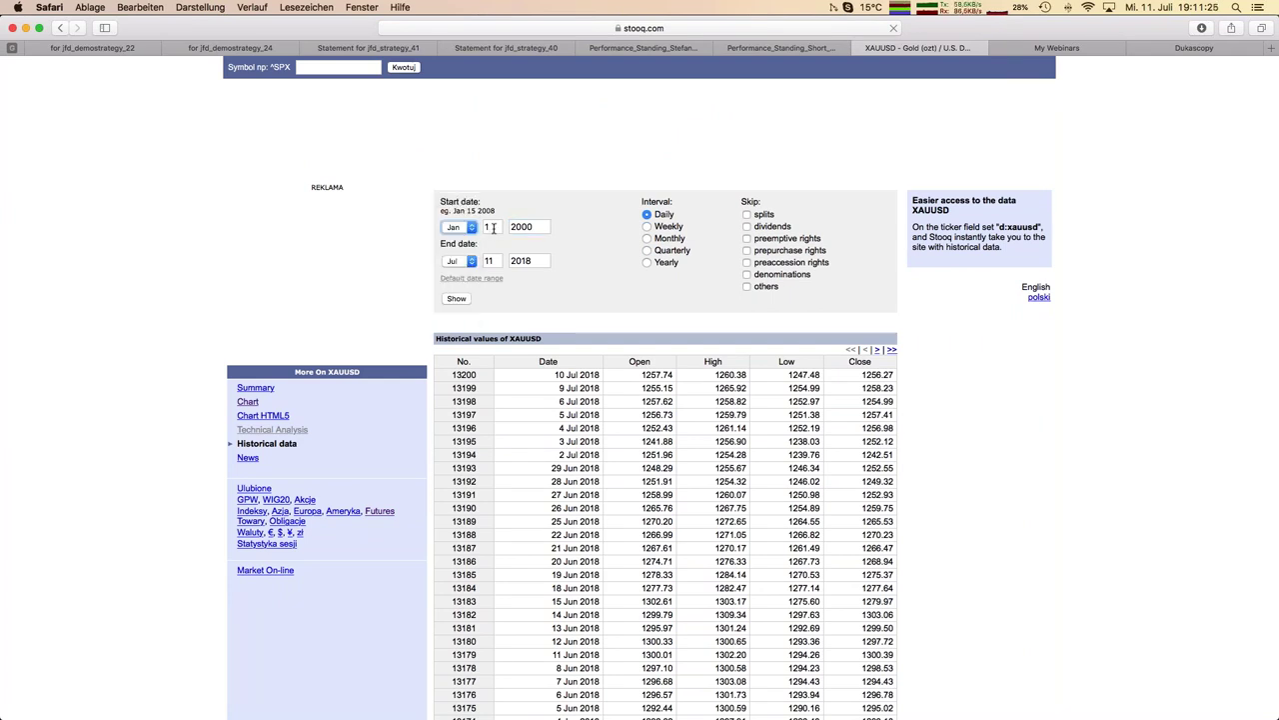
left_click(462, 301)
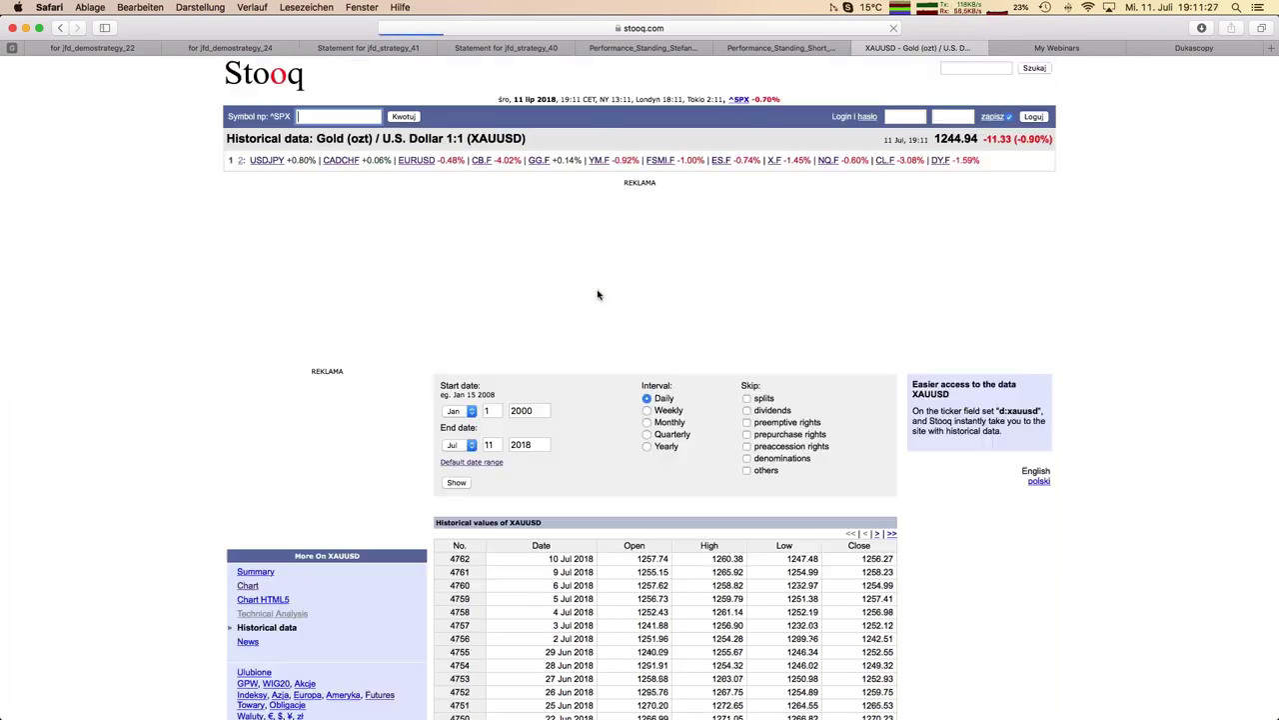
scroll(598, 294, "down", 10)
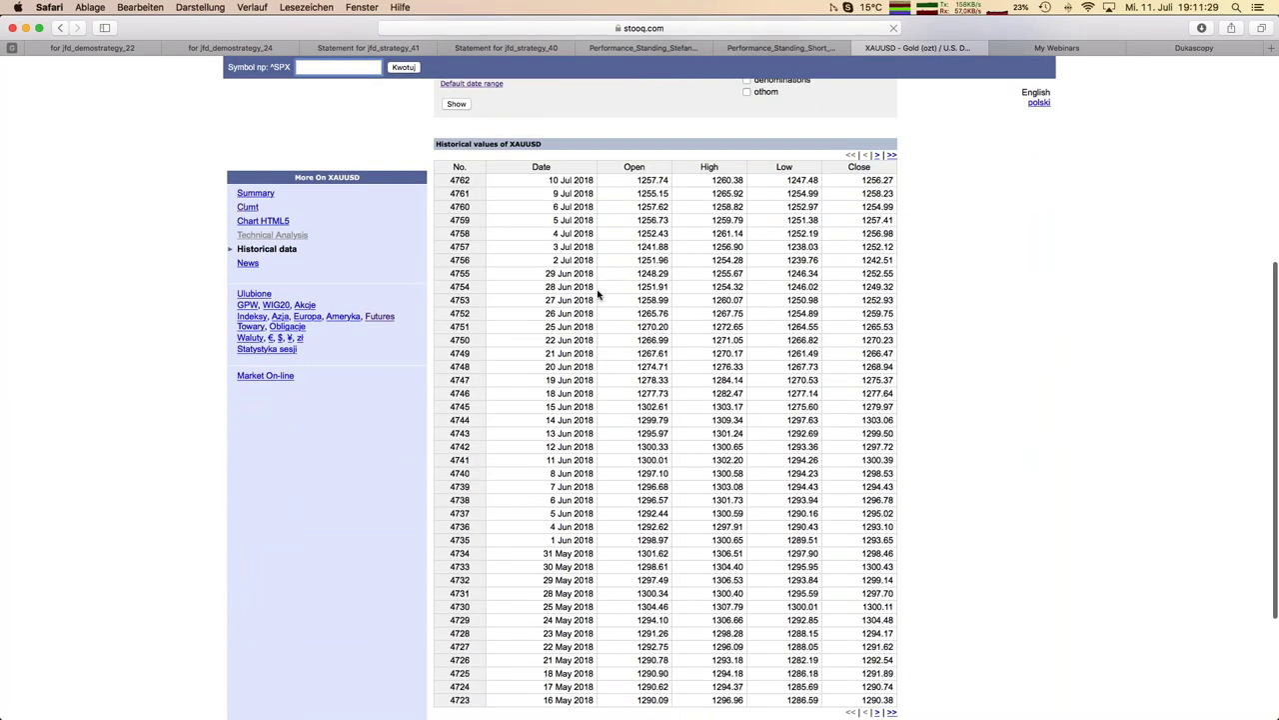
left_click(670, 557)
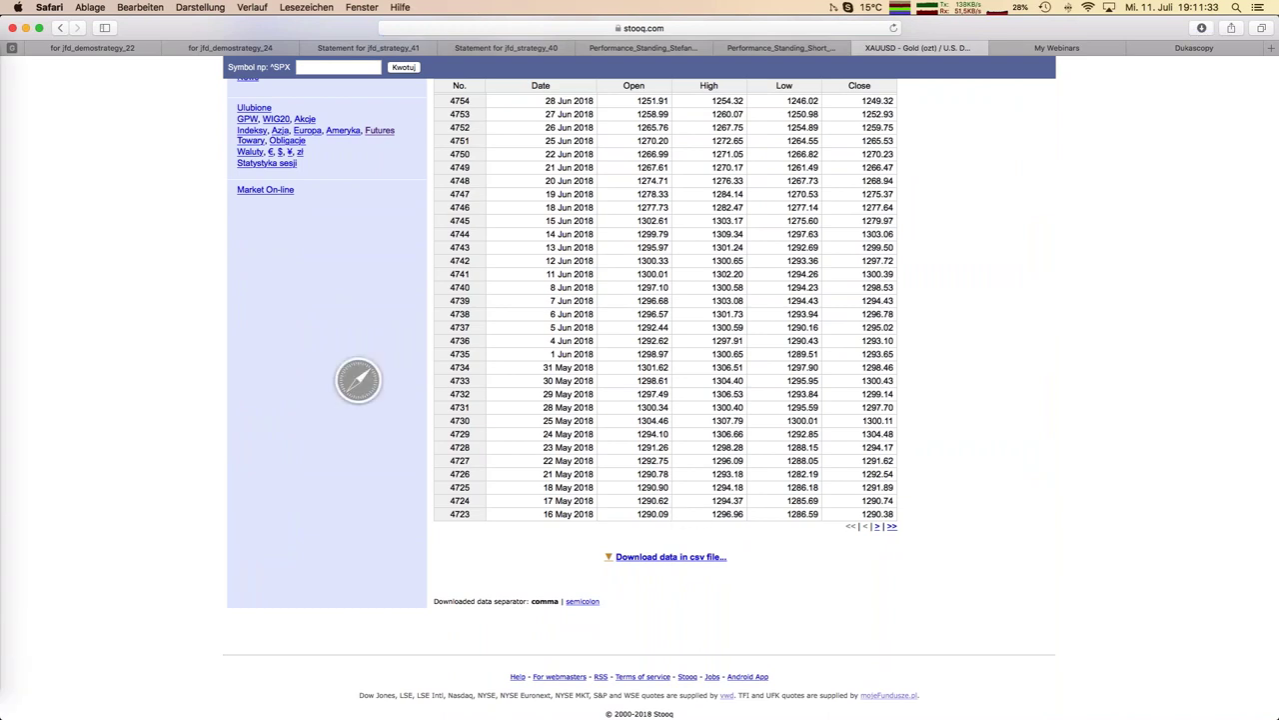
Switch to Finder and open xauusd_d-4.csv from the Downloads folder in LibreOffice, accepting the preset text import options.
mouse_move(8, 185)
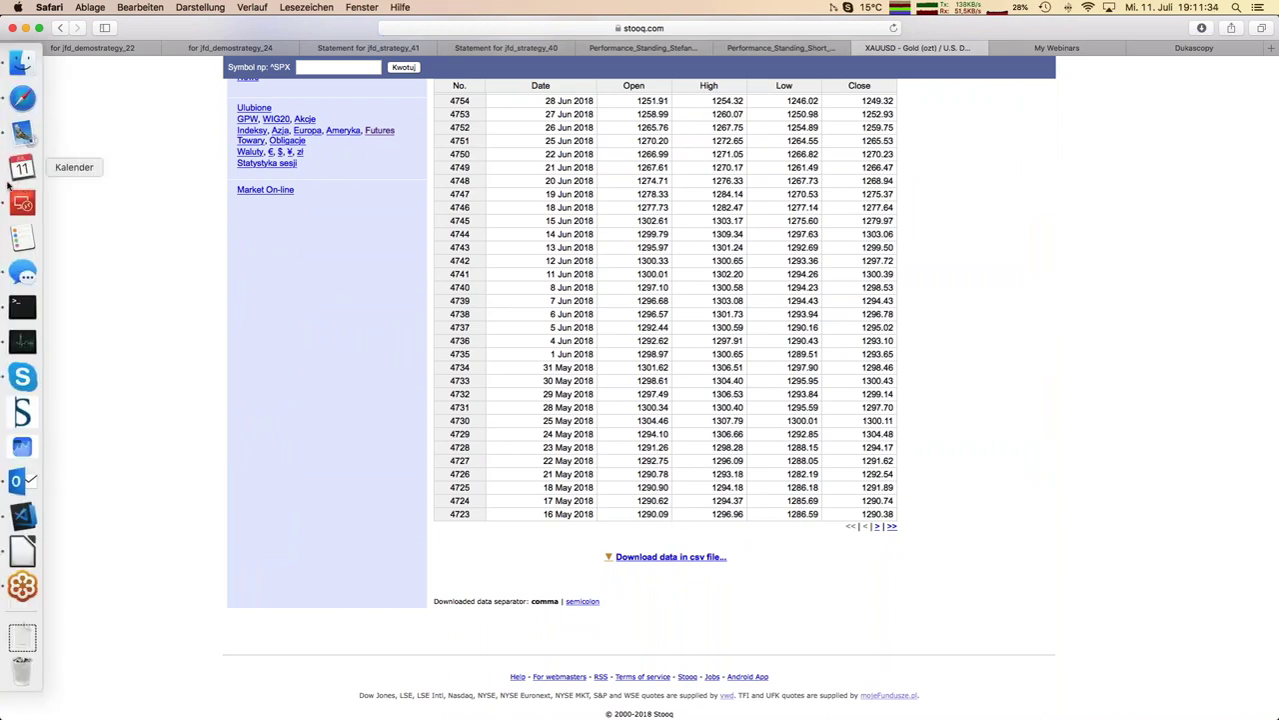
left_click(24, 64)
left_click(84, 33)
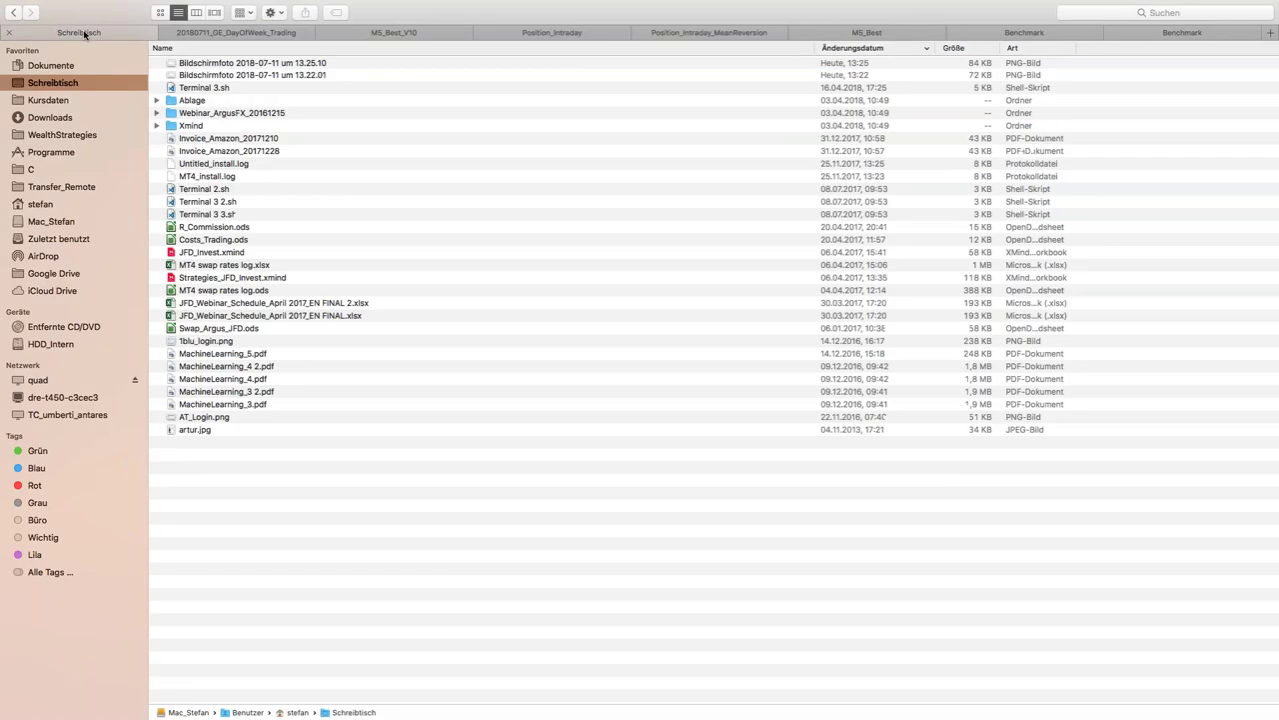
left_click(32, 121)
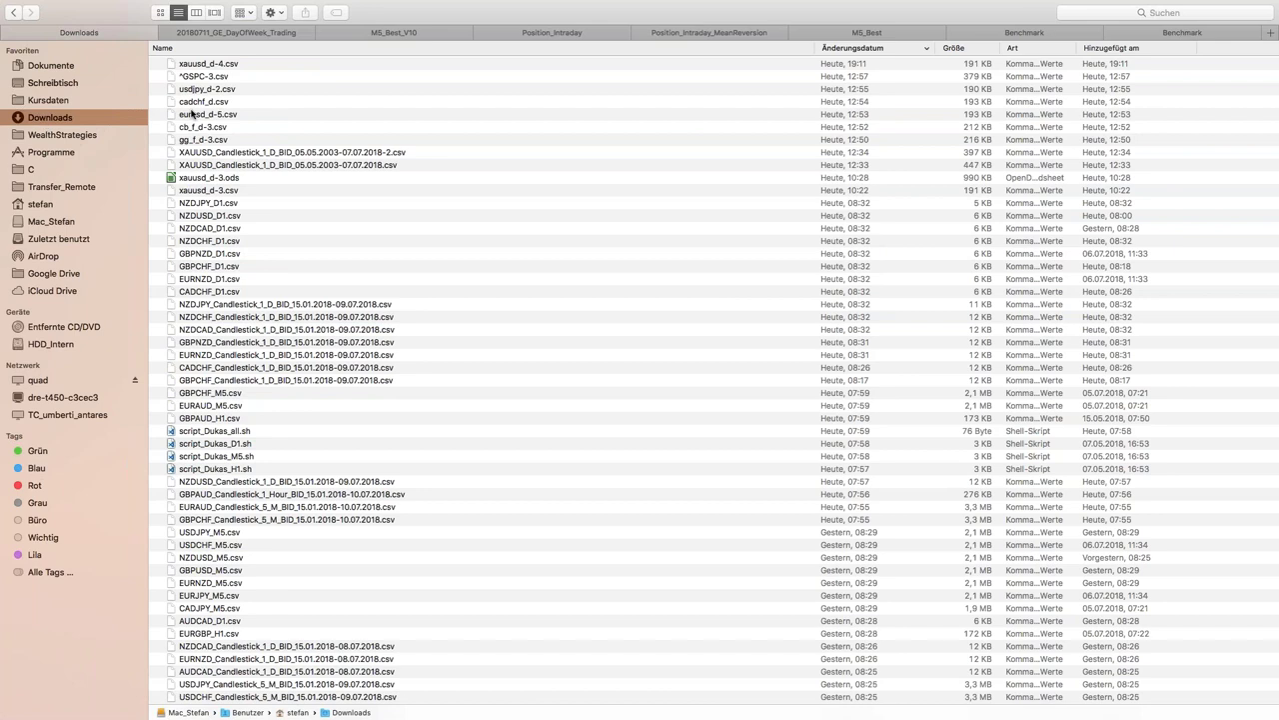
left_click(202, 102)
left_click(200, 65)
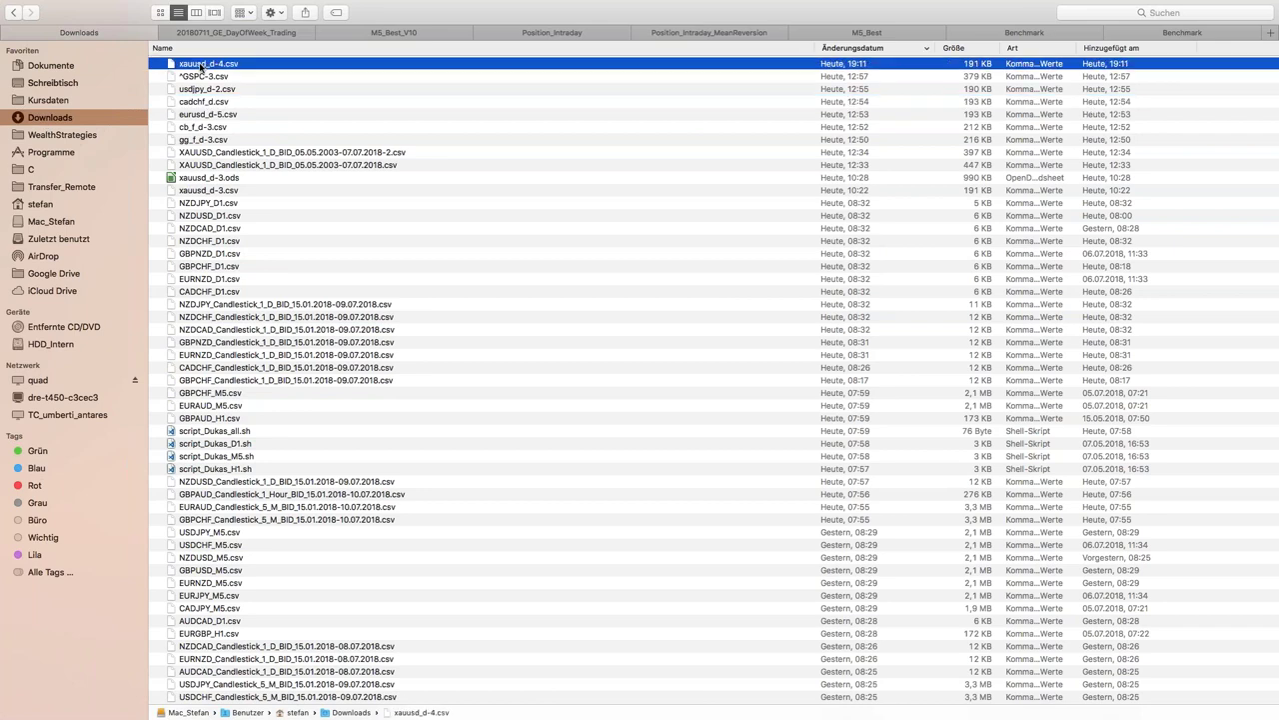
double_click(200, 65)
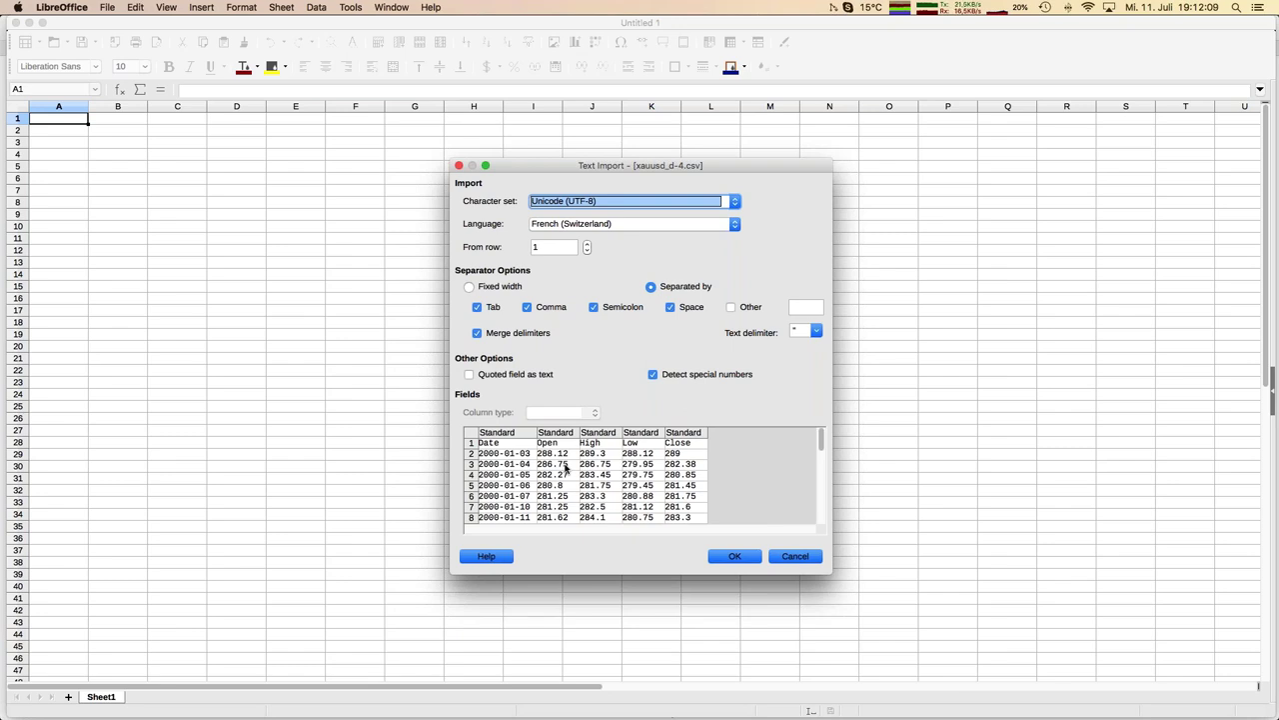
left_click(735, 556)
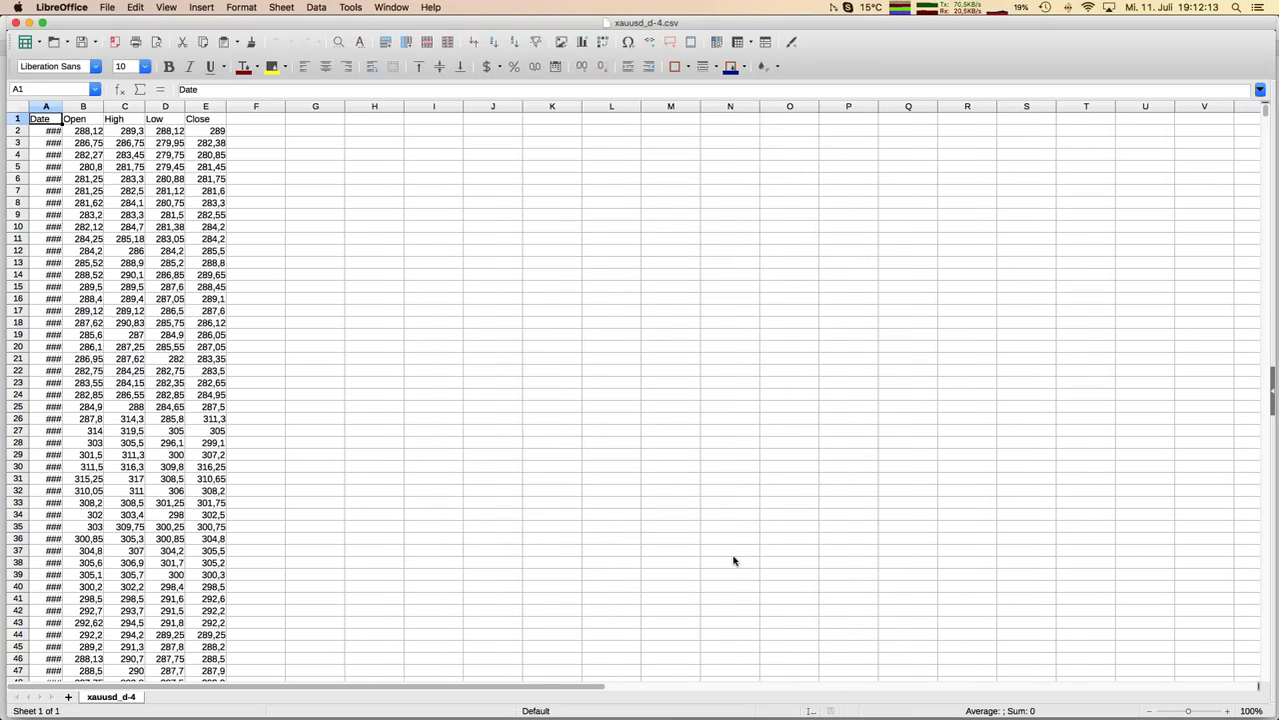
Fit the width of the Date column to its contents.
left_click(55, 106)
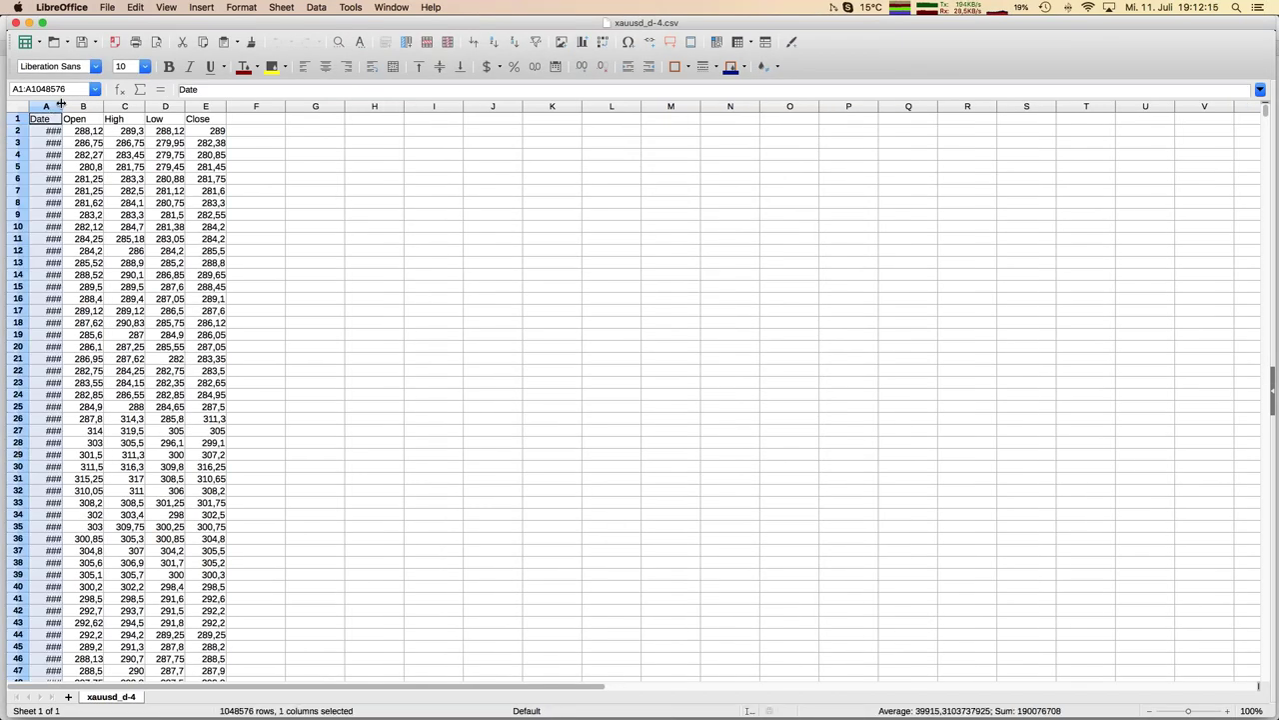
double_click(62, 106)
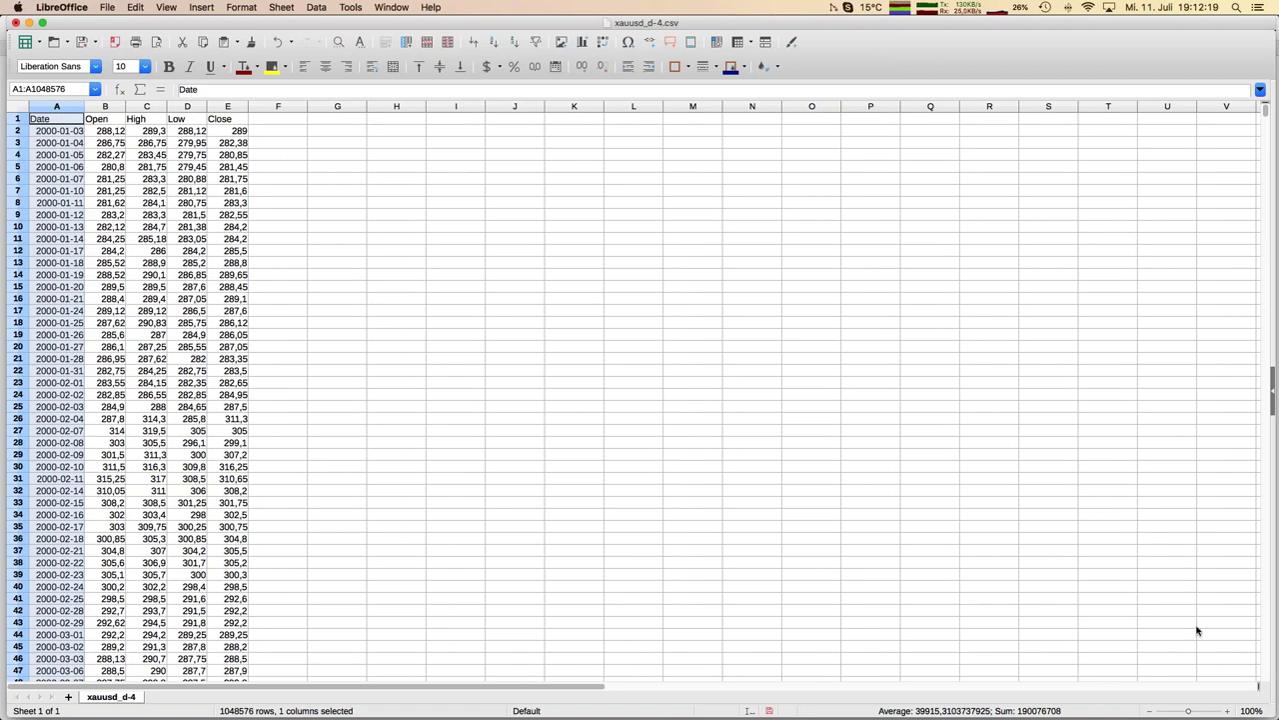
left_click(1227, 712)
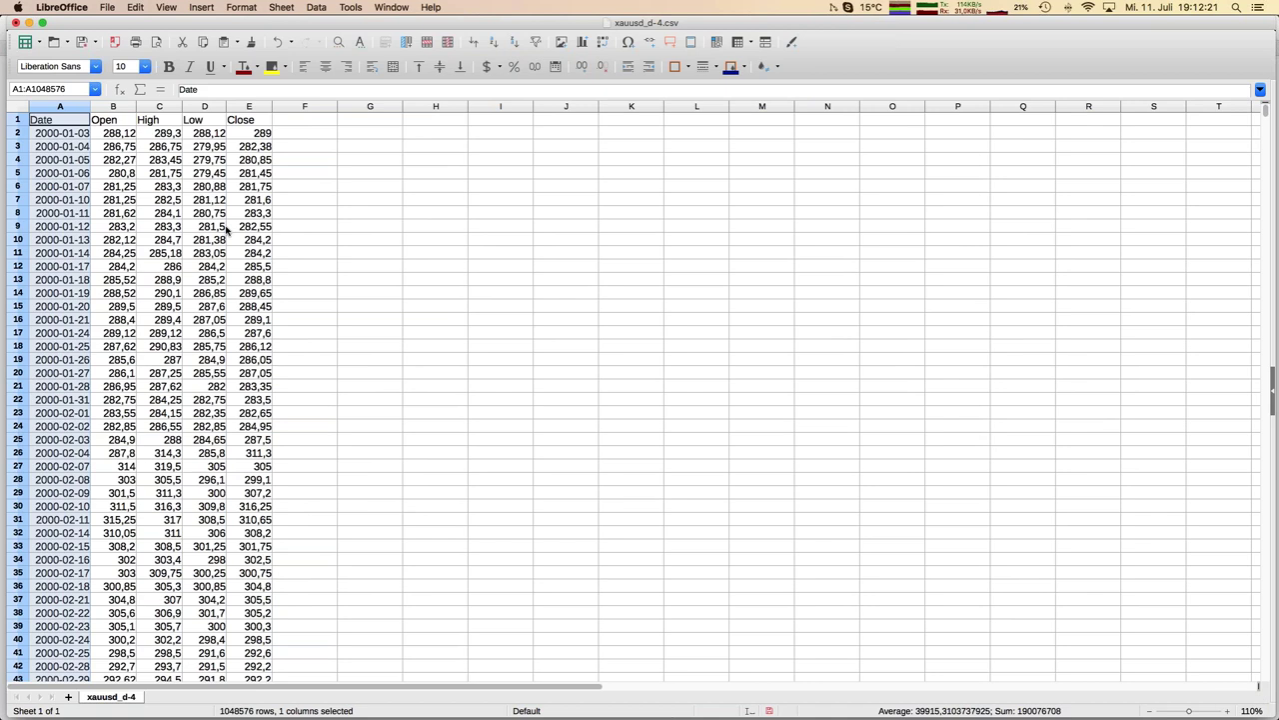
Insert a lines-only XY (Scatter) chart of Close against Date and move it over the data rows below row 17.
left_click(247, 107)
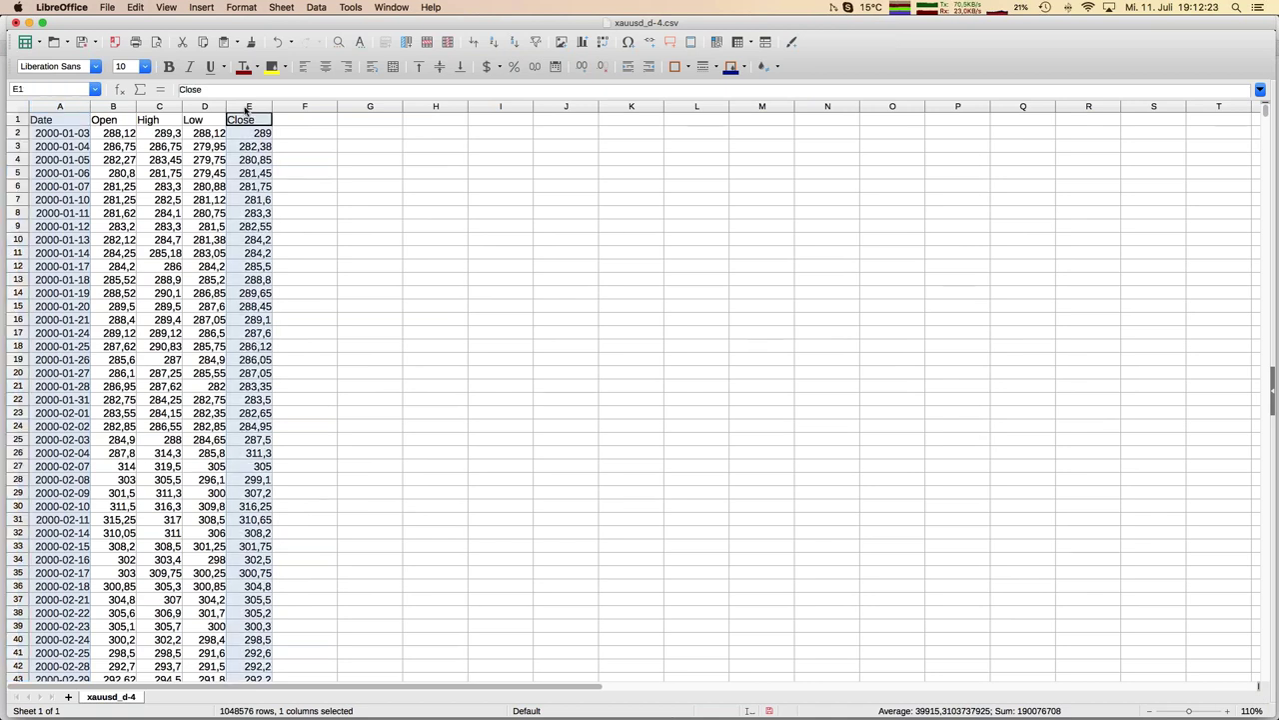
left_click(579, 44)
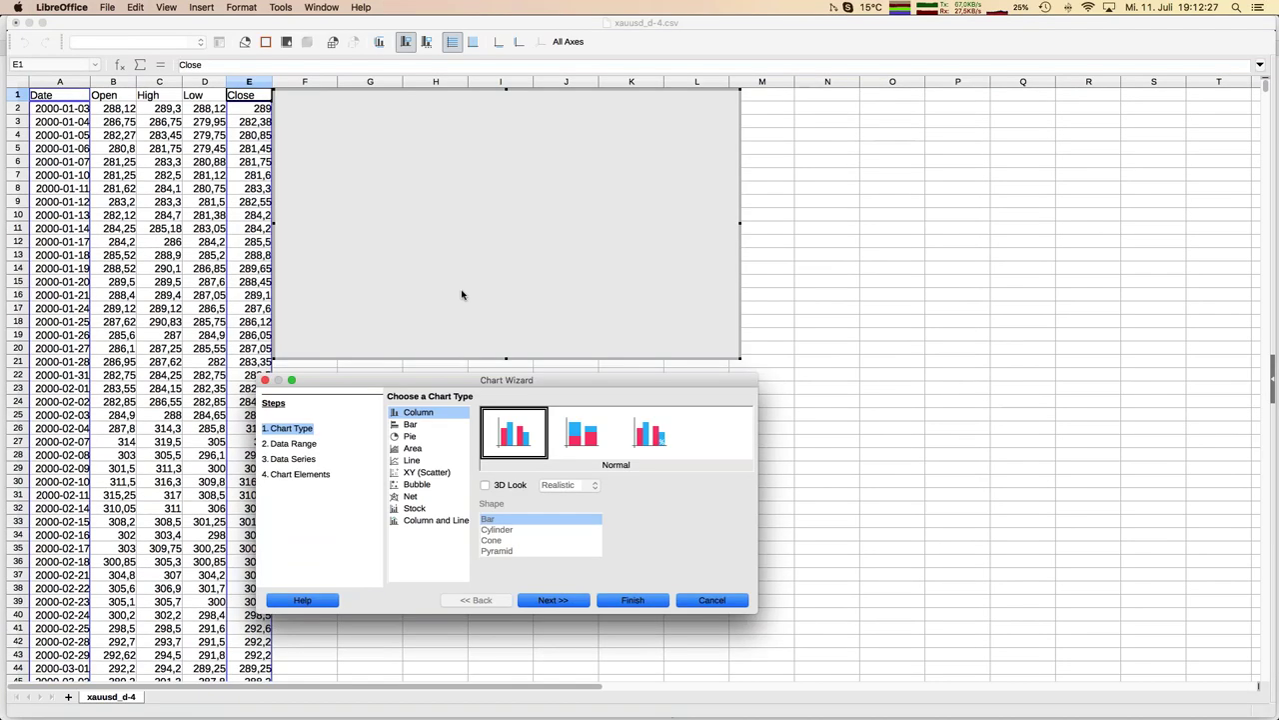
left_click(430, 474)
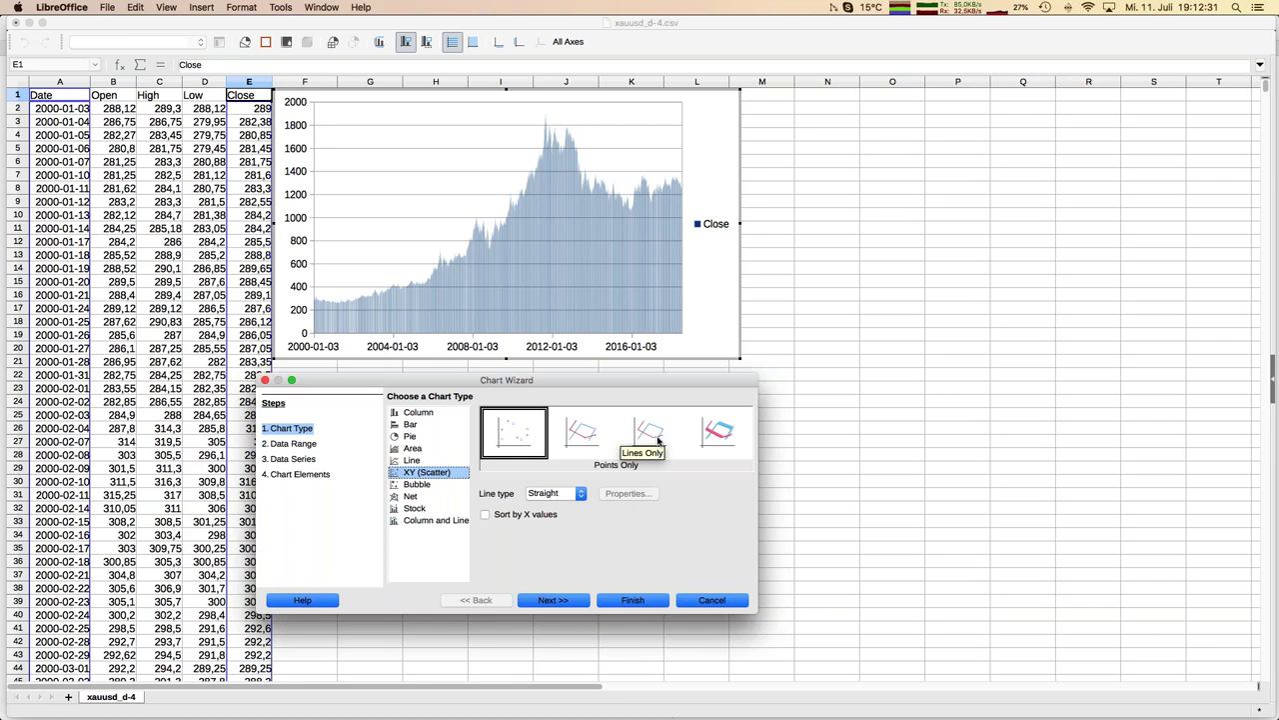
left_click(651, 431)
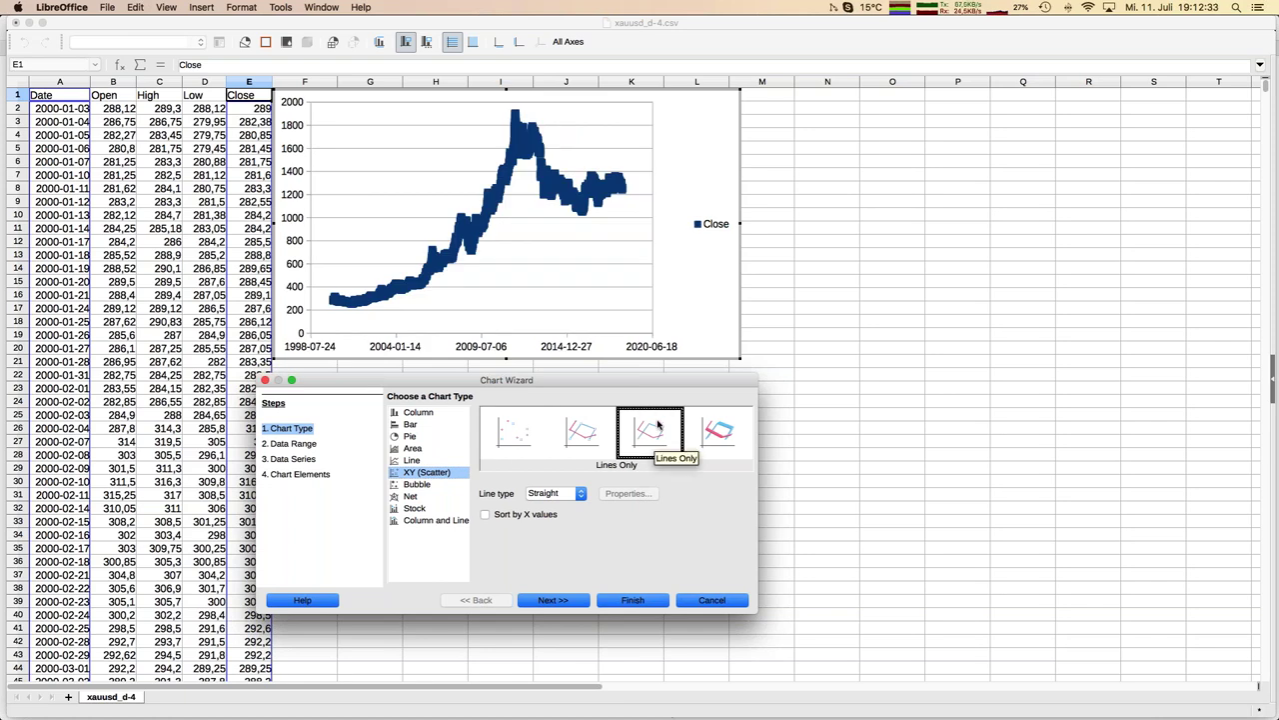
left_click(631, 603)
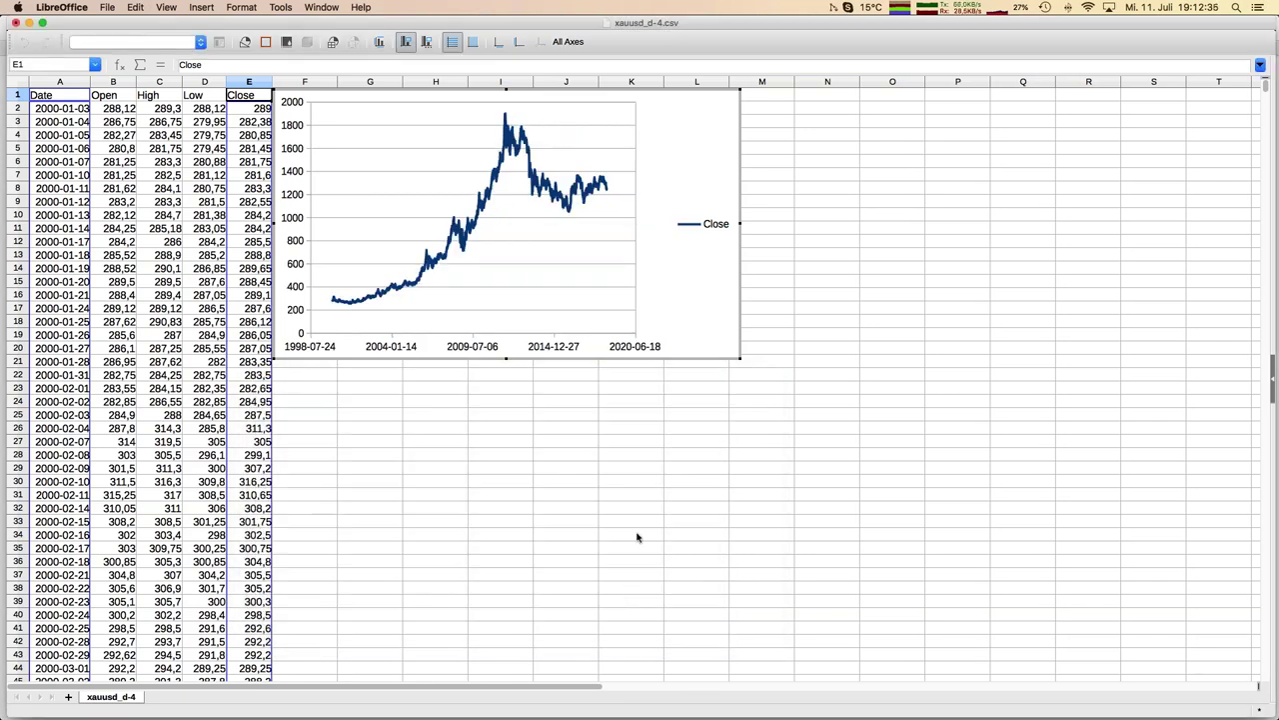
left_click_drag(350, 112, 118, 342)
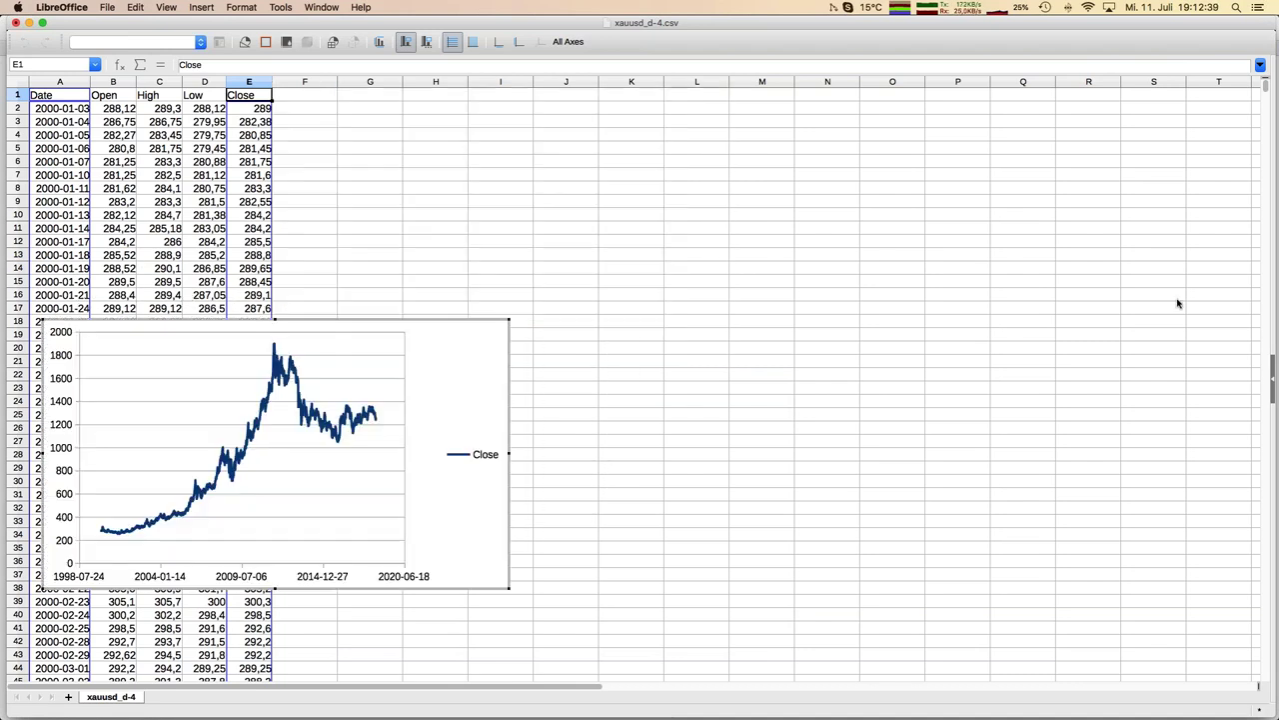
left_click(368, 171)
Enter the column header "Day of Week" in F1.
left_click(313, 126)
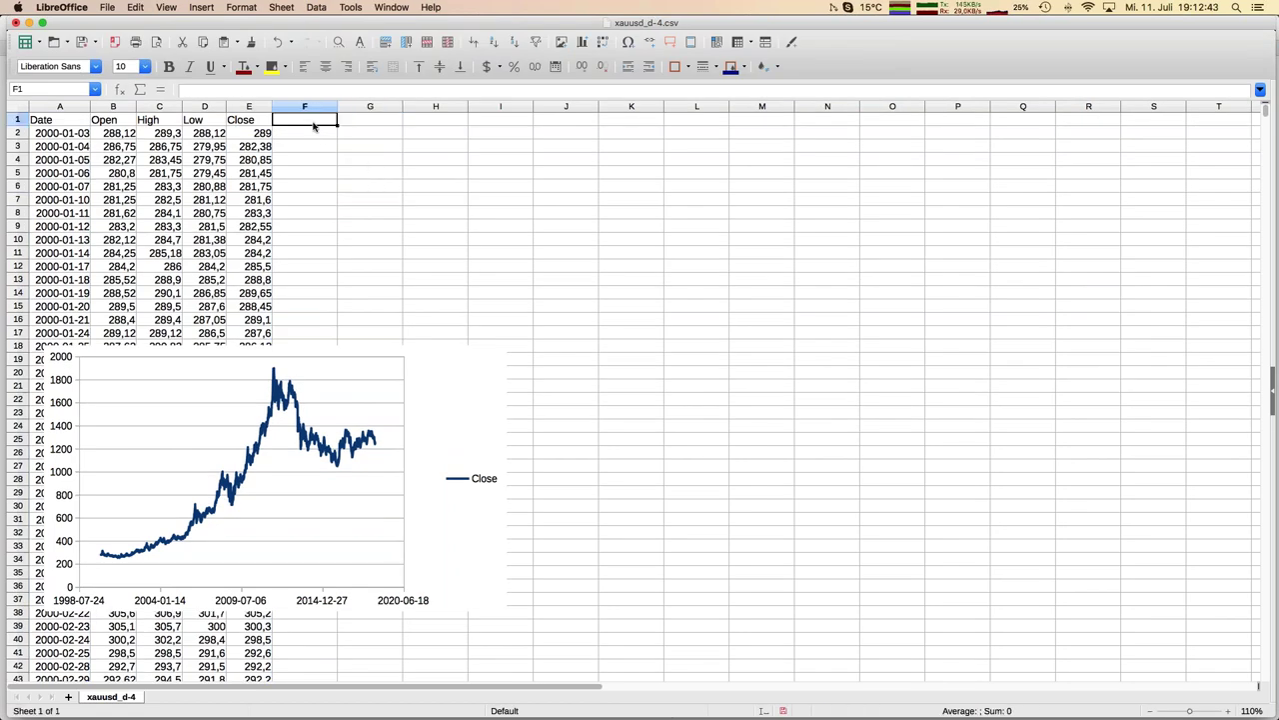
type("Day of Week")
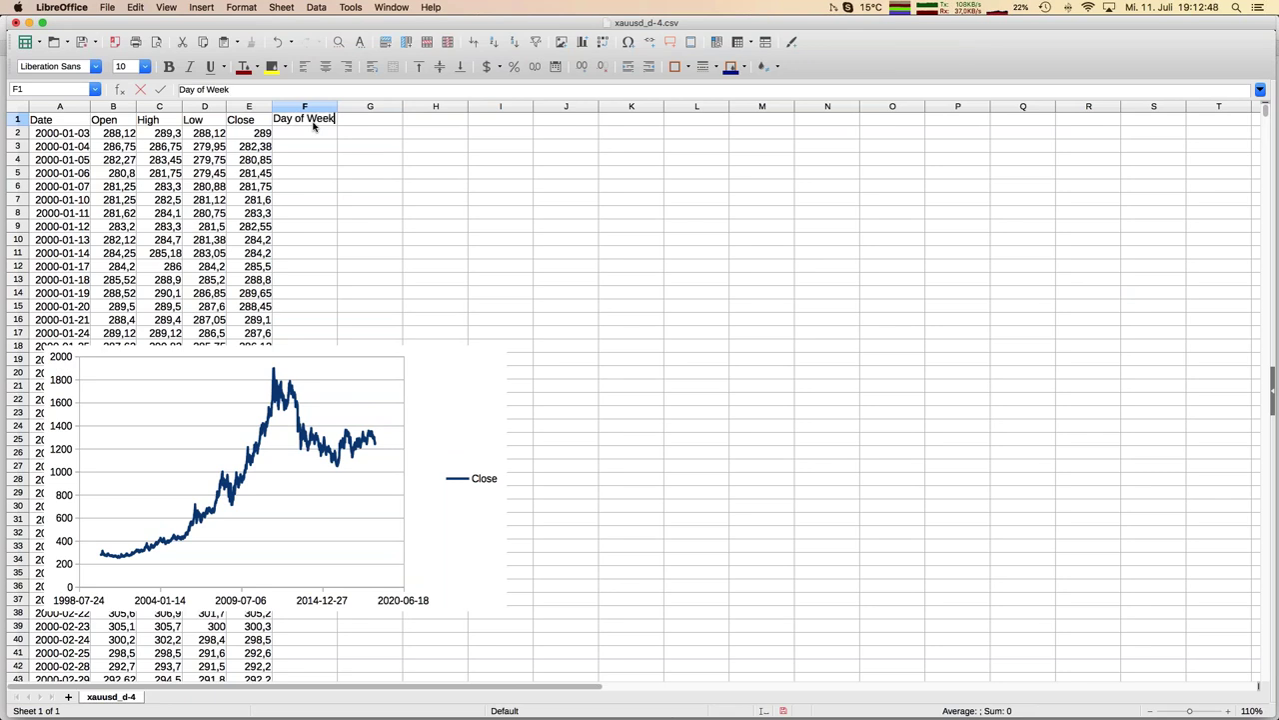
key("Return")
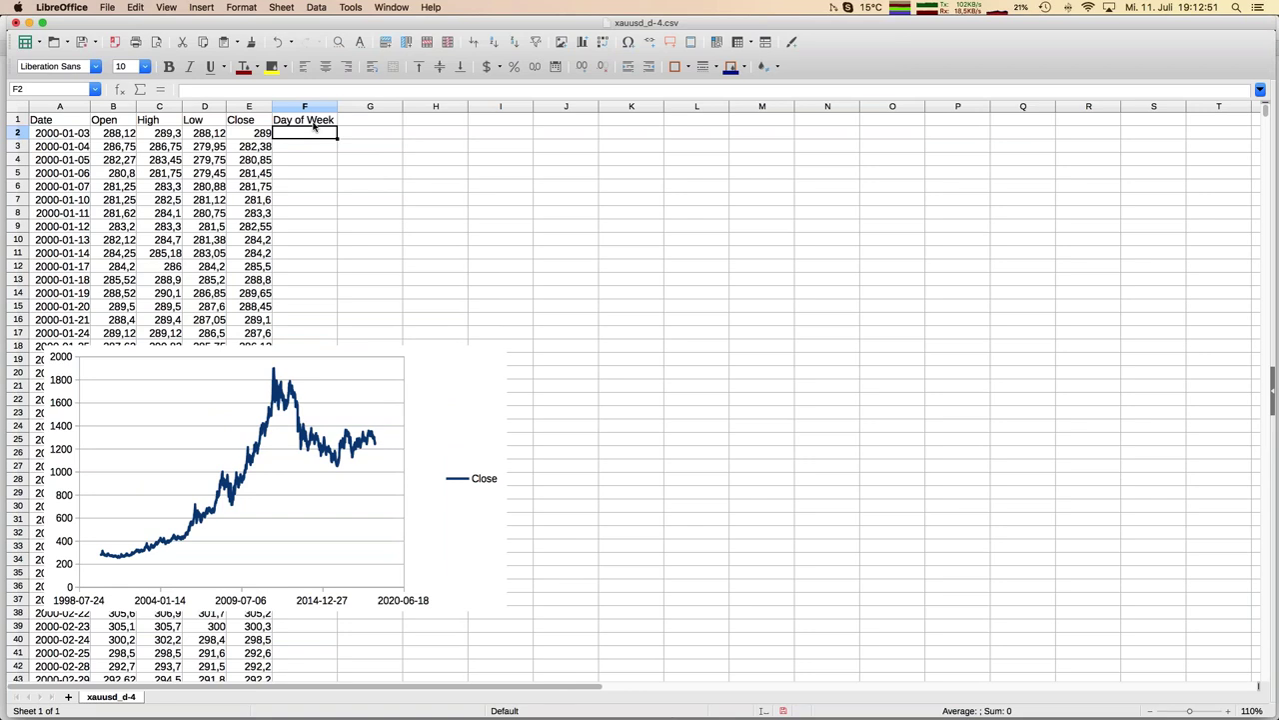
Enter =WEEKDAY(A2) in F2 and fill the formula down to the last data row.
type("=weekday(")
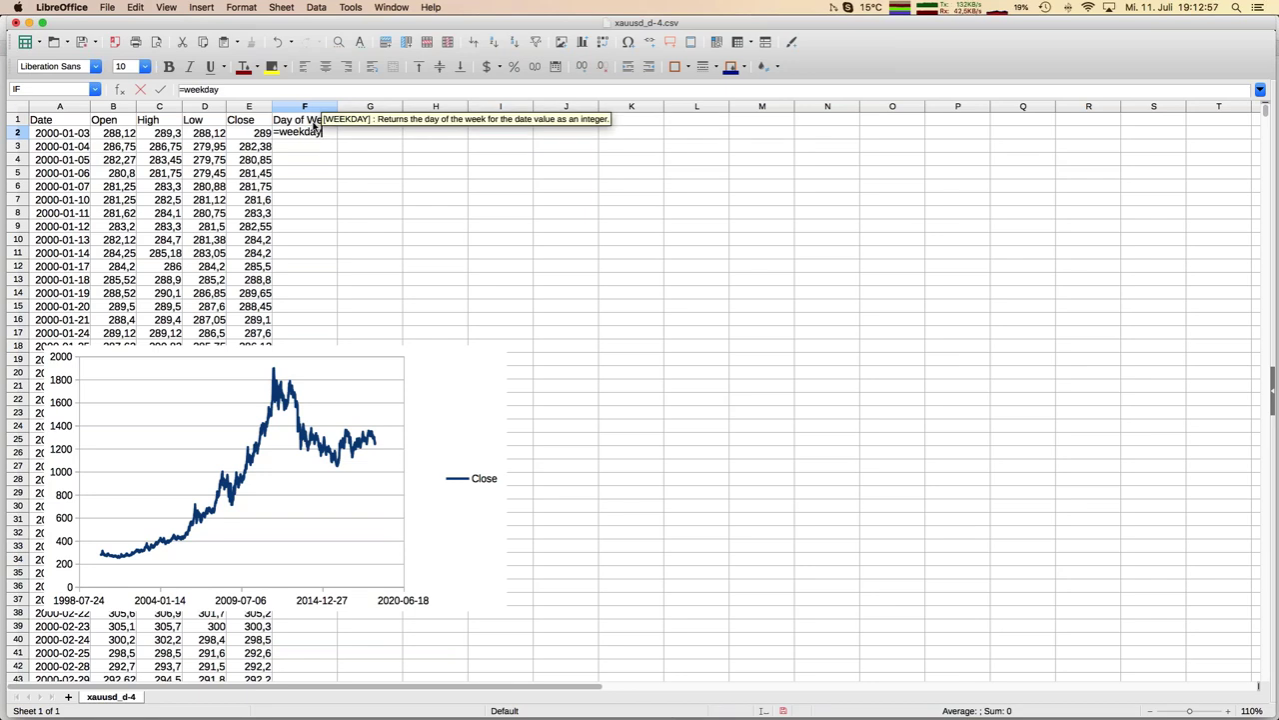
left_click(66, 134)
type(")")
key("Return")
key("Up")
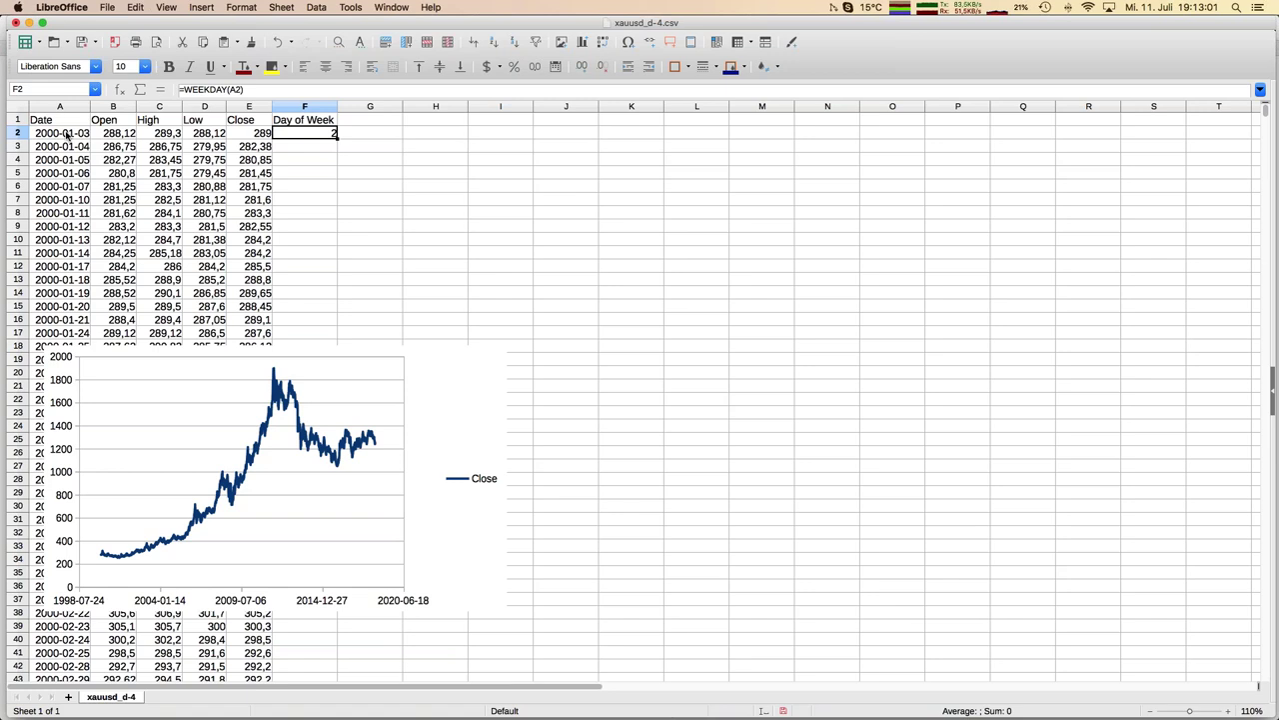
double_click(337, 139)
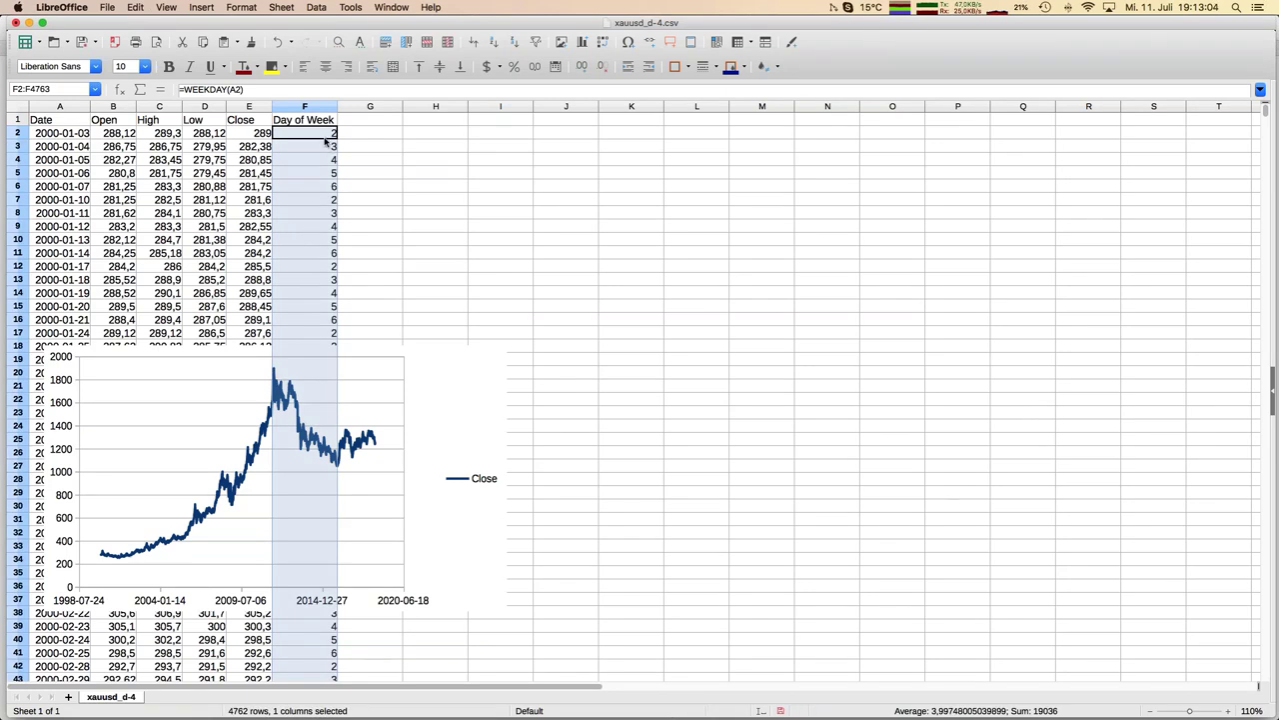
Check the weekday numbers in F2 to F6 against their dates.
left_click(313, 172)
left_click(318, 137)
key("Down")
key("Down")
key("Down")
key("Down")
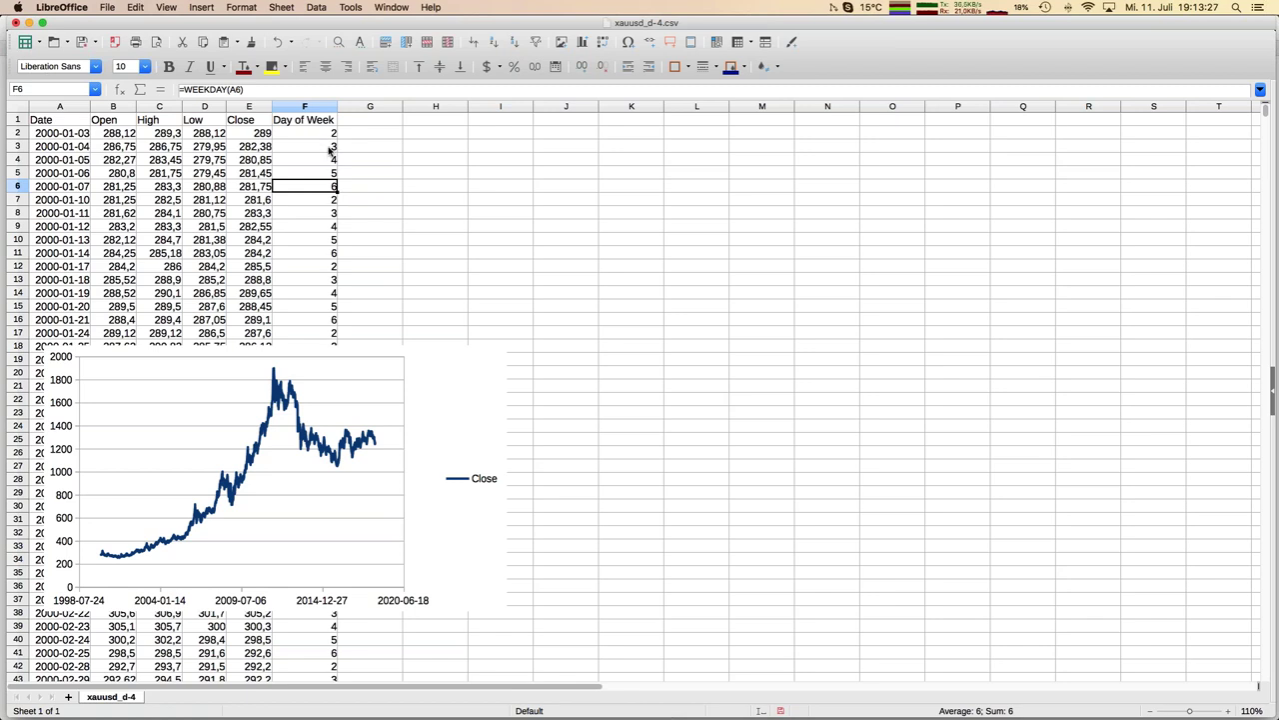
Enter the column header "Change_%" in G1.
left_click(376, 120)
type("Change")
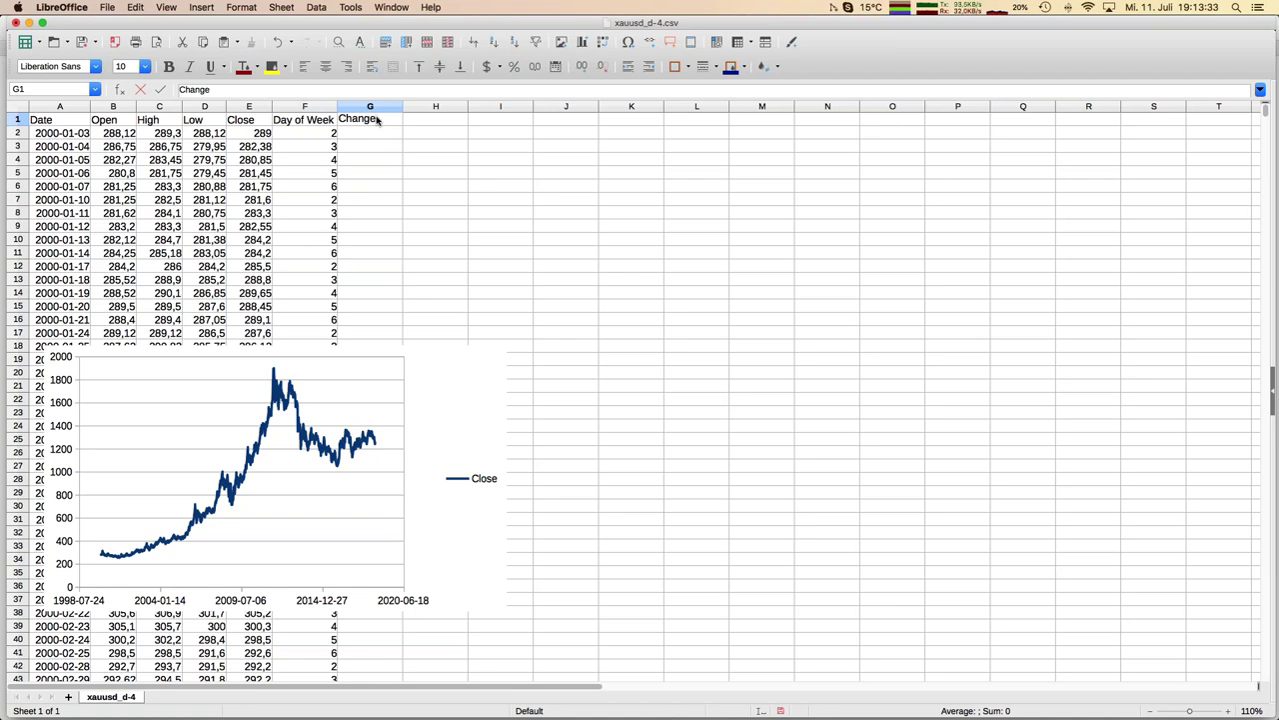
type(" %")
key("Return")
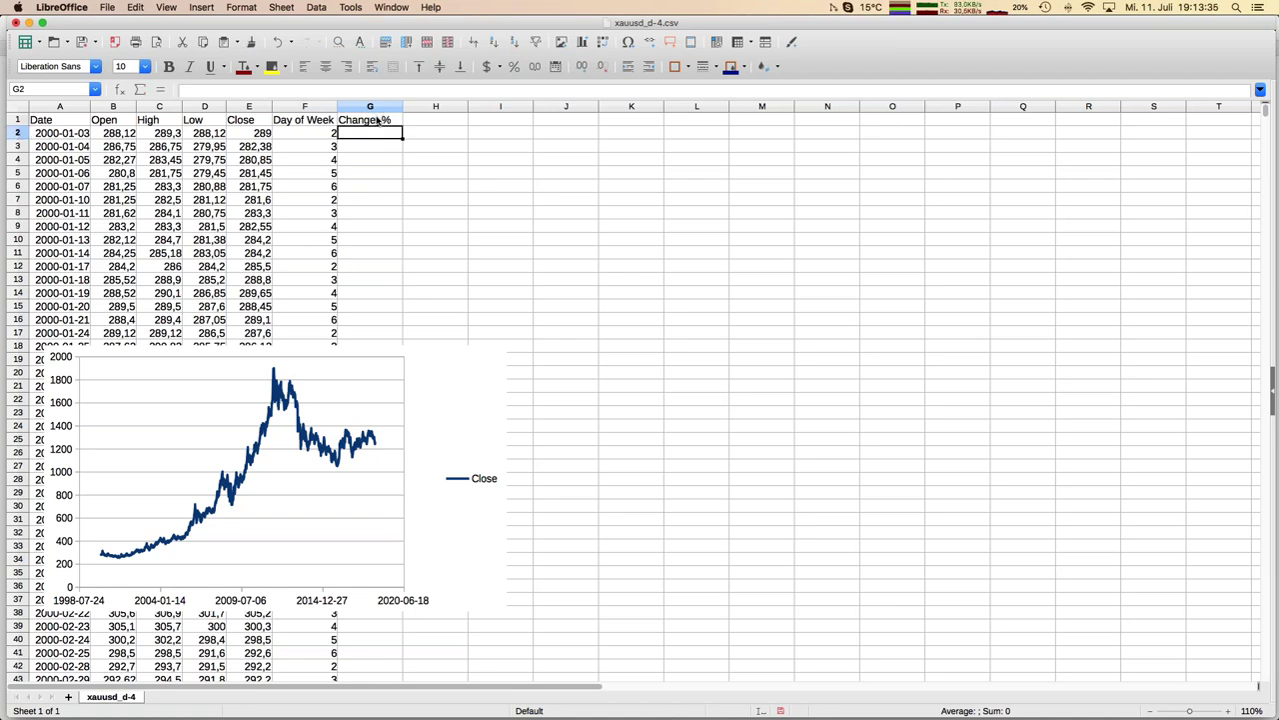
Calculate the daily open-to-close change in G2 with the formula =(E2-B2)/B2.
type("=(")
left_click(254, 137)
type("-")
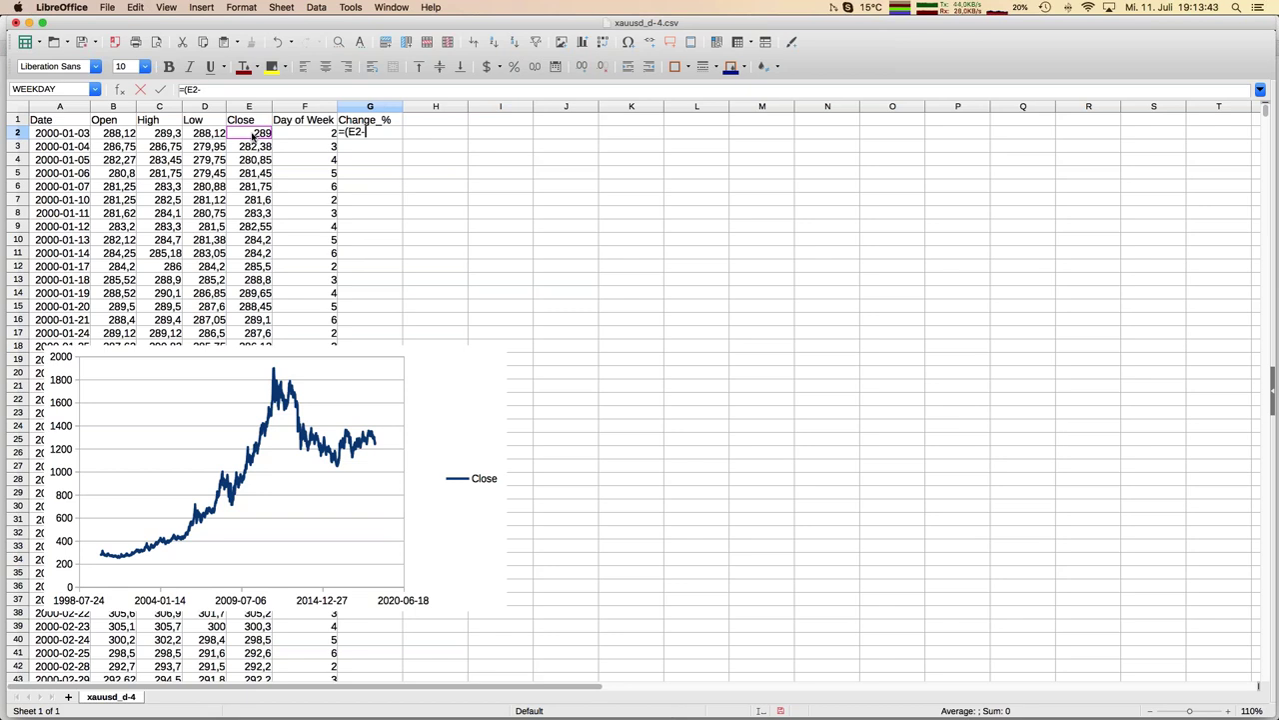
left_click(113, 133)
type(")/")
left_click(113, 133)
key("Return")
Format G2 as a percentage and fill its formula down to the last data row.
left_click(513, 66)
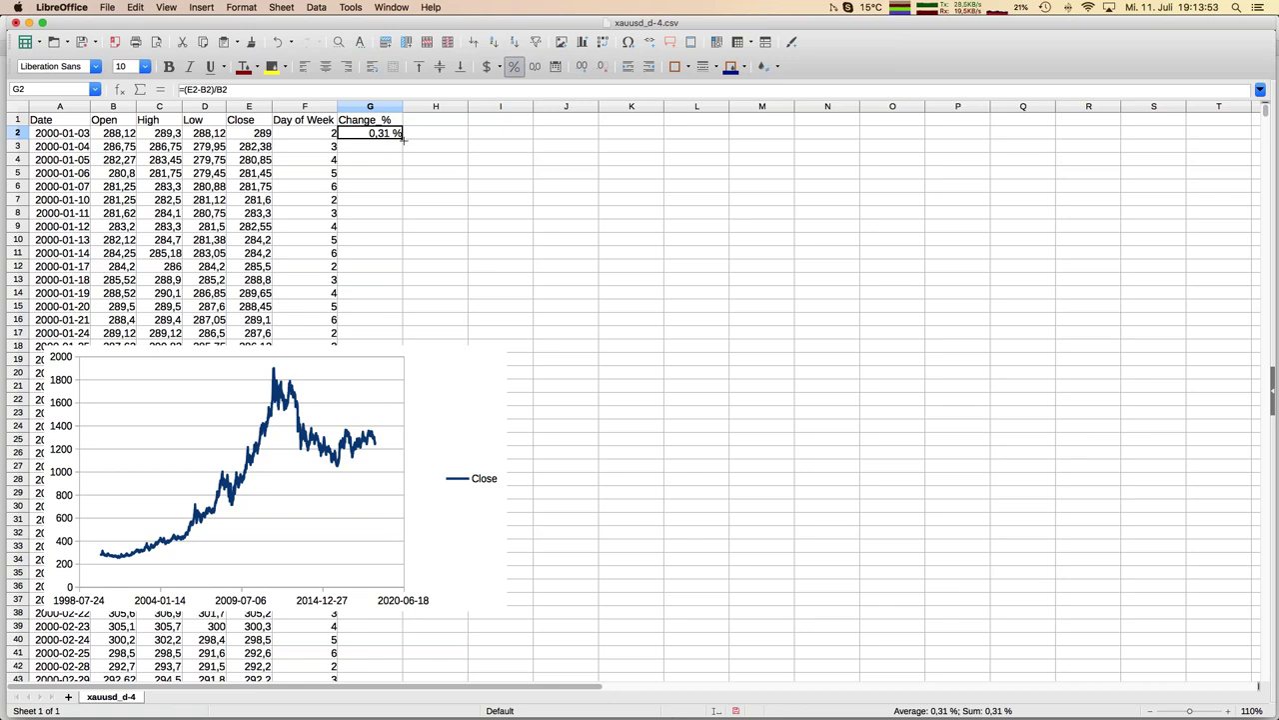
double_click(402, 138)
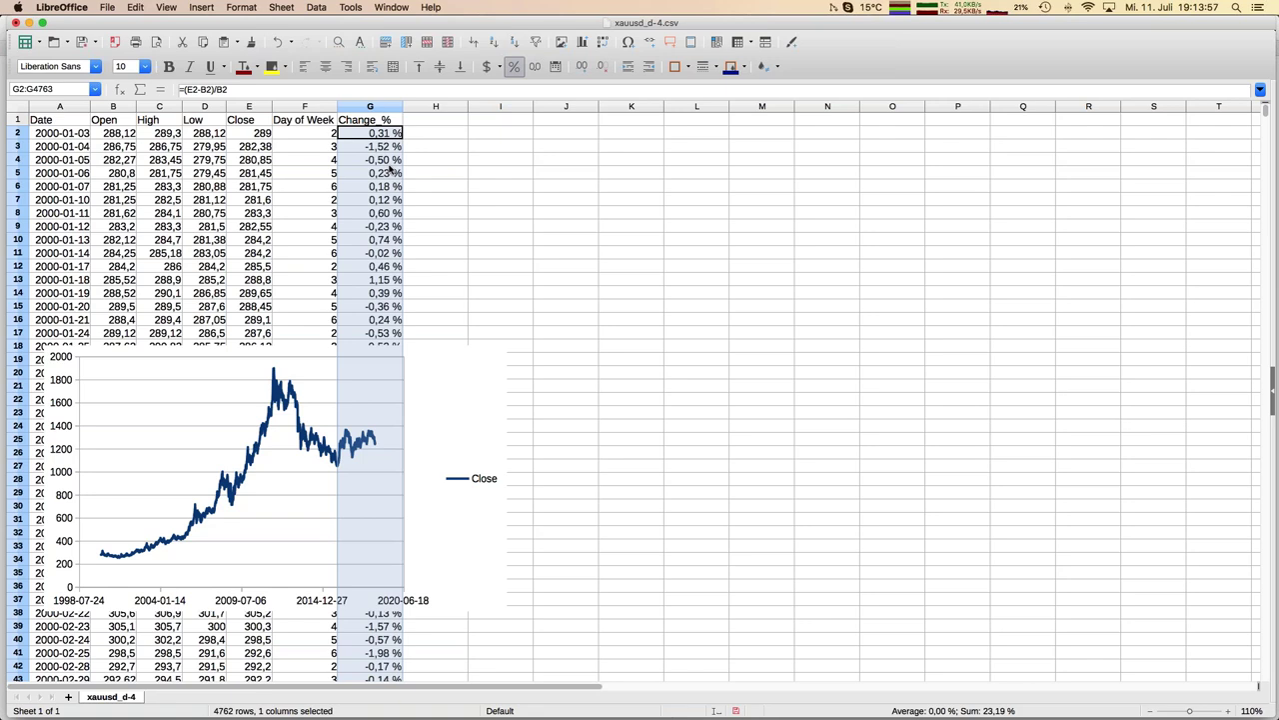
left_click(382, 159)
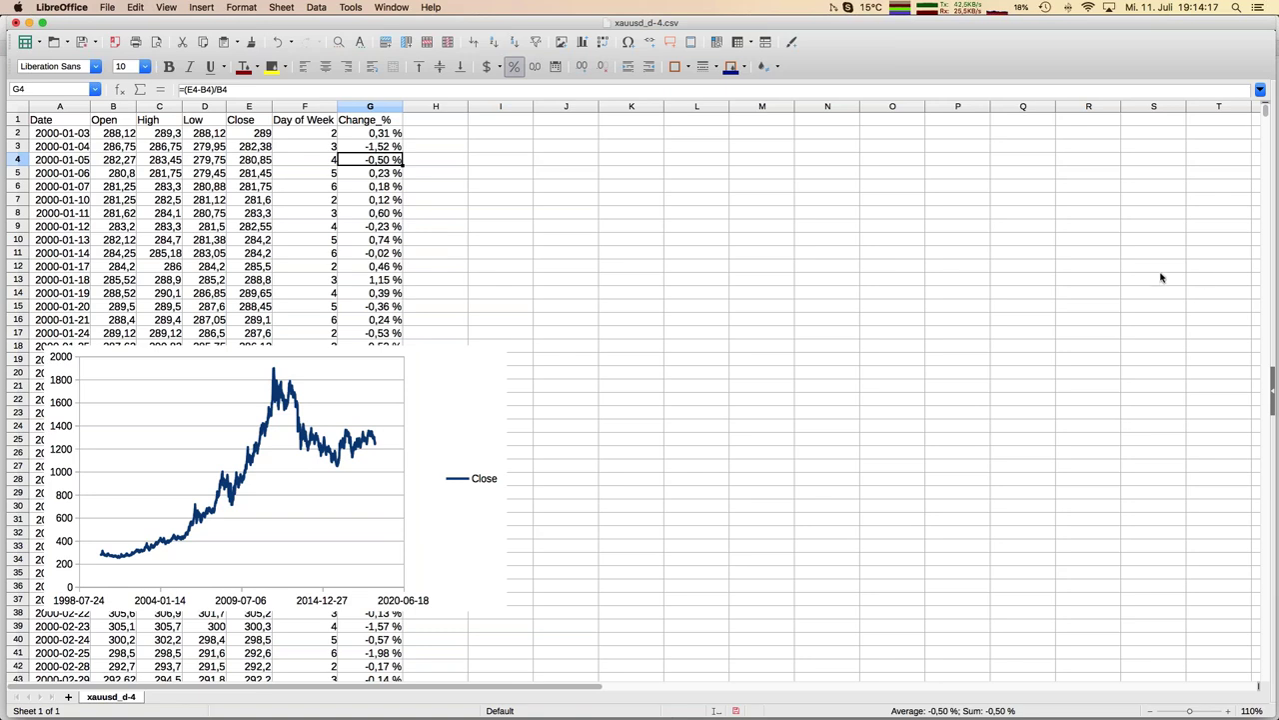
Enter the weekday numbers 2, 3, 4, 5 and 6 as column headers in H1 to L1.
left_click(449, 121)
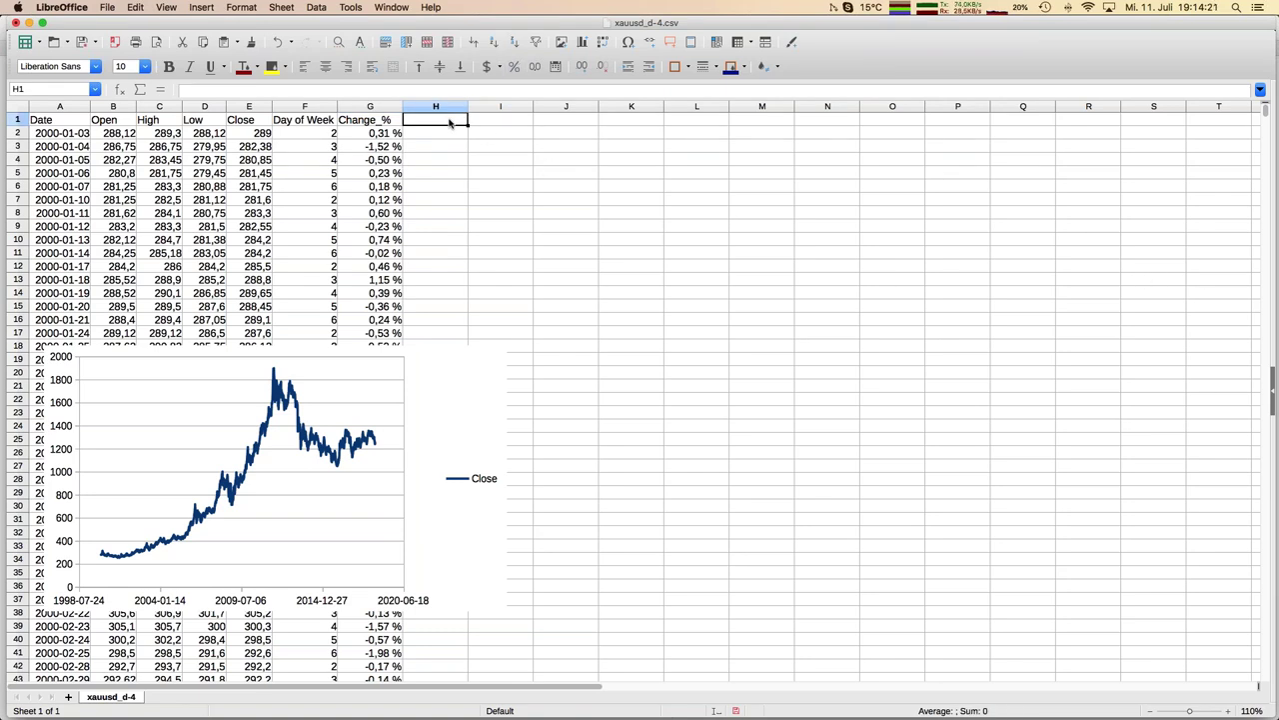
type("2")
key("Tab")
type("3")
key("Return")
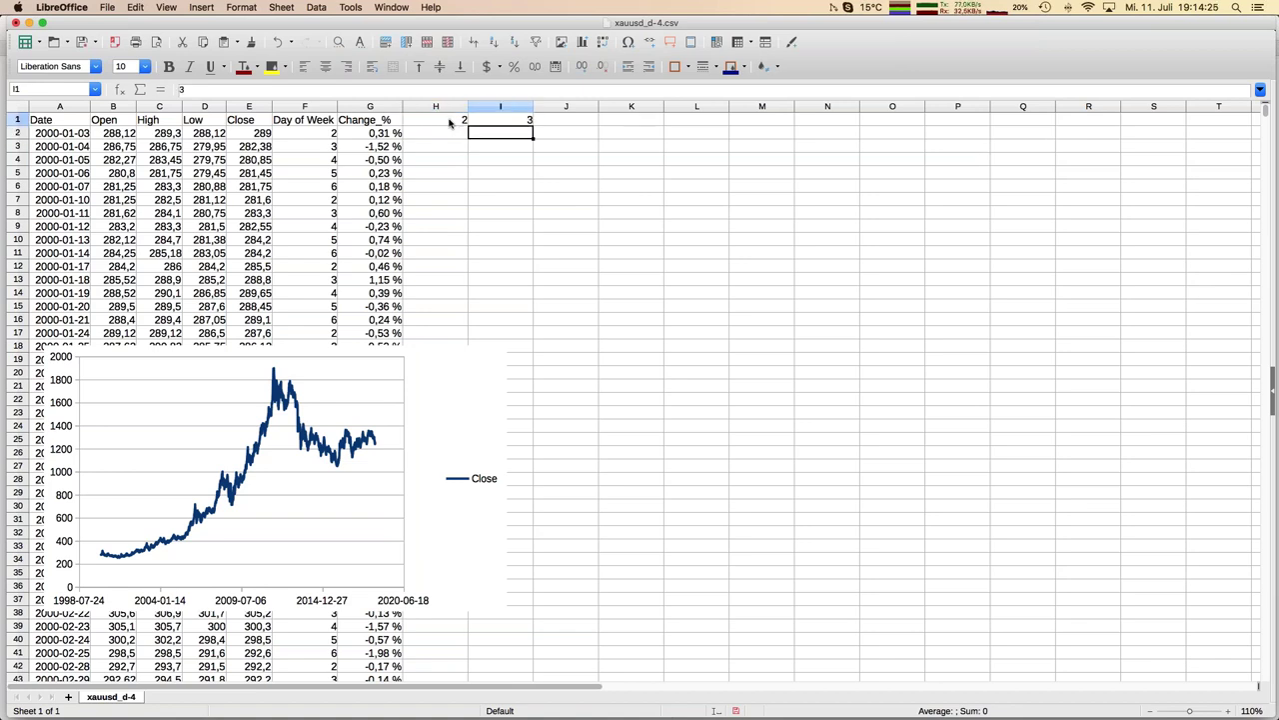
type("4")
key("Return")
key("Up")
key("Right")
type("5")
key("Tab")
type("6")
key("Return")
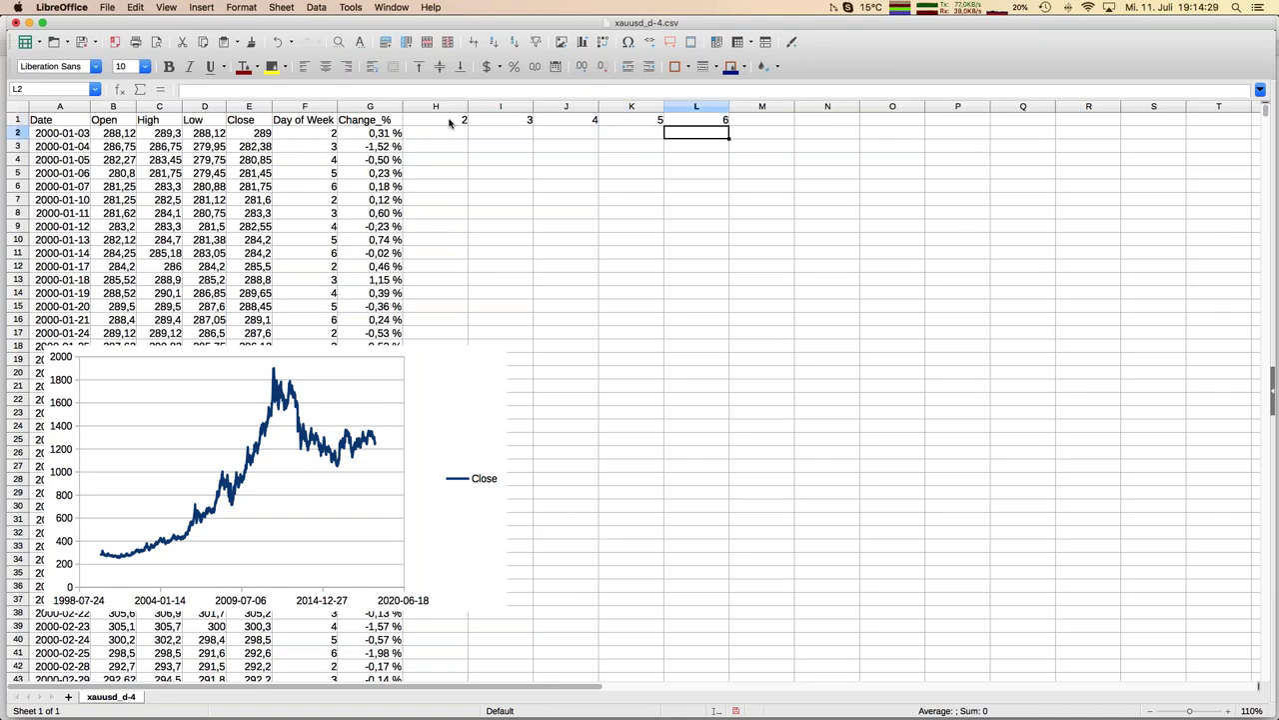
Write the formula =IF(F2=H1;G2;0) in H2 to pick out the change for the weekday in the column header.
key("Left")
key("Left")
key("Left")
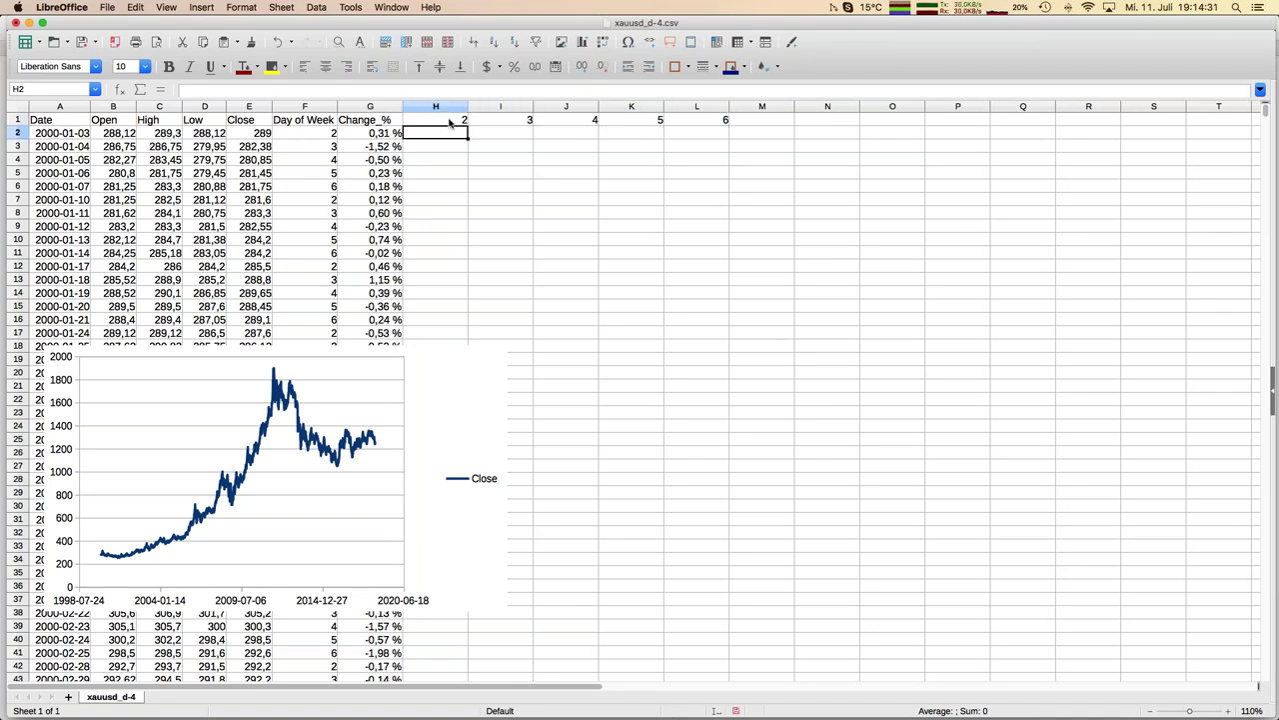
type("=if(")
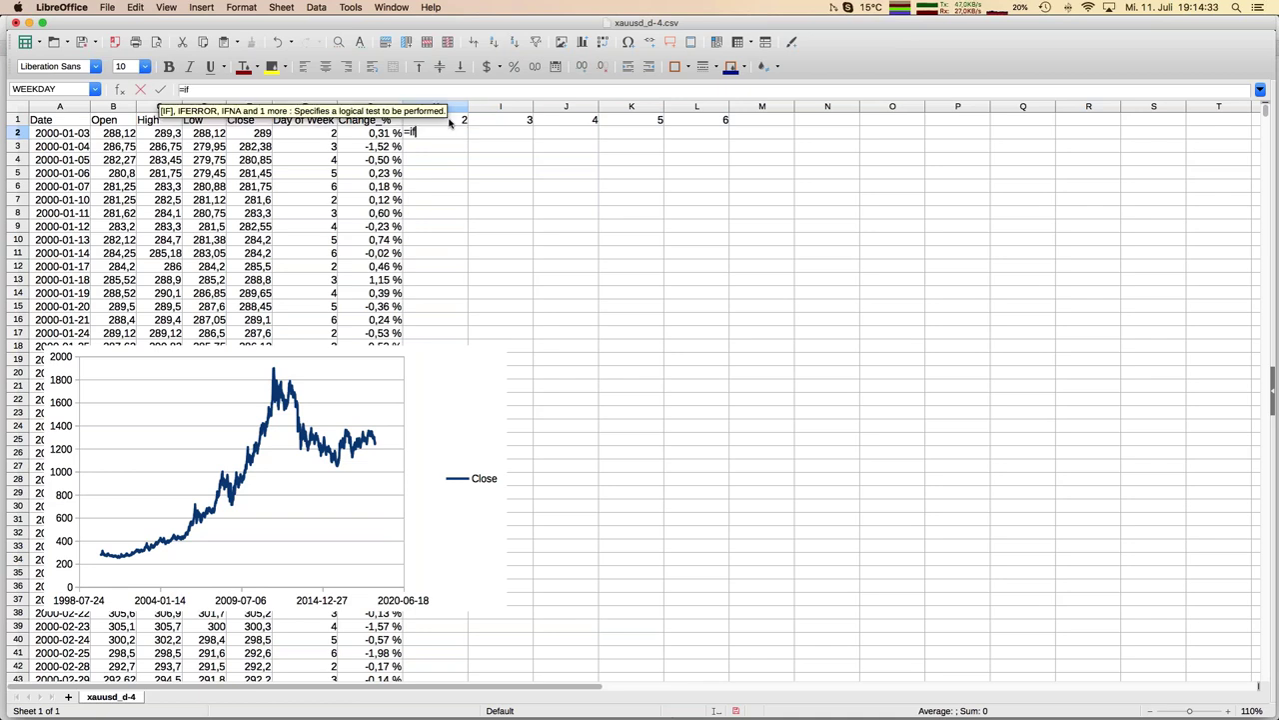
left_click(309, 135)
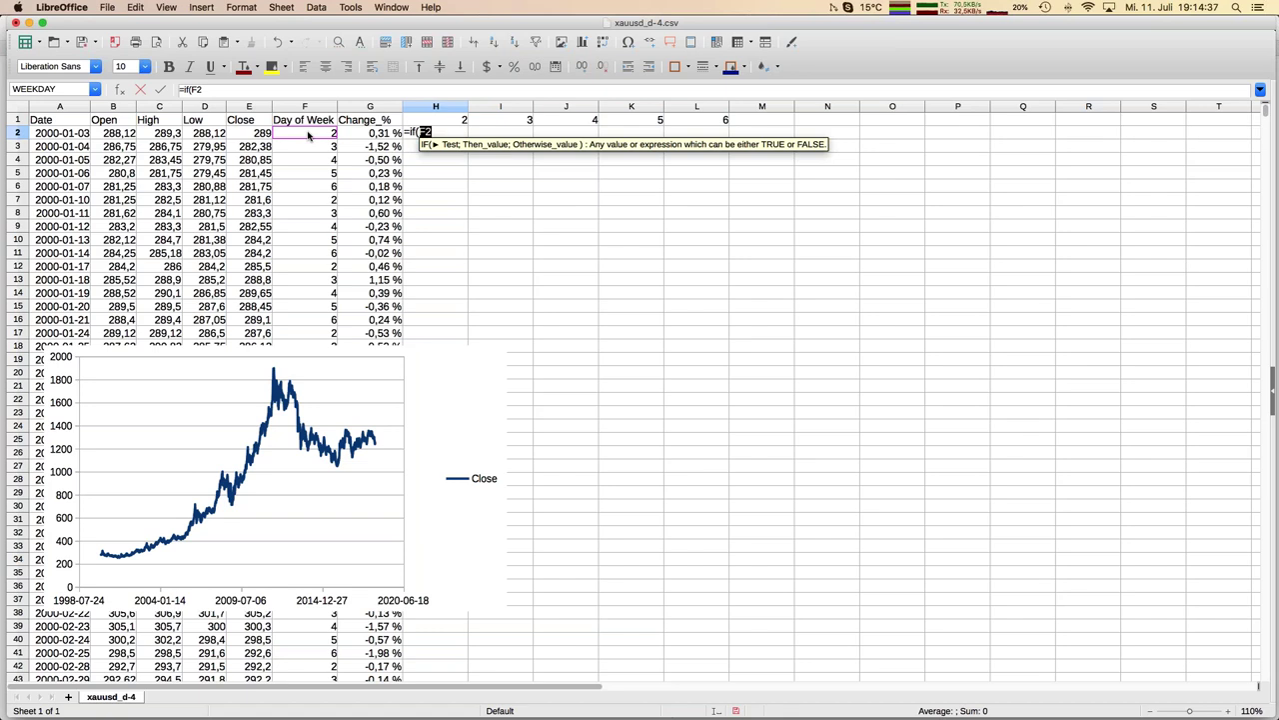
type("=")
left_click(442, 120)
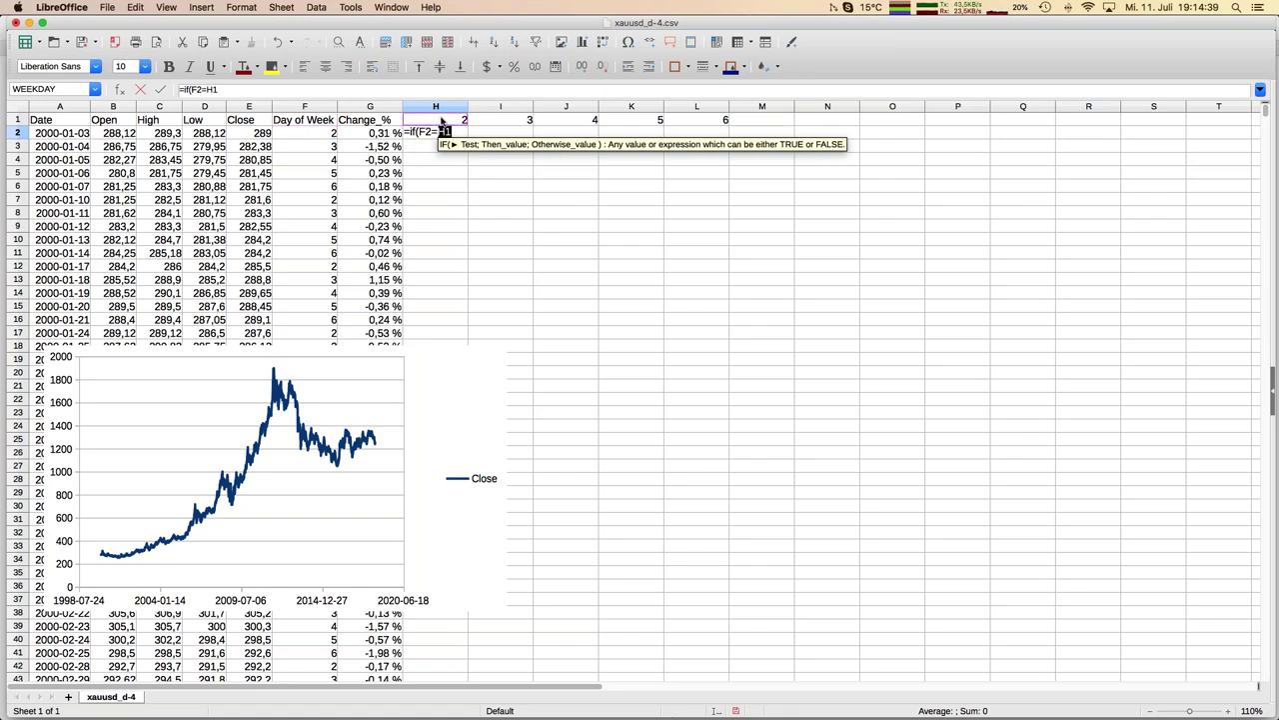
type(";")
left_click(379, 137)
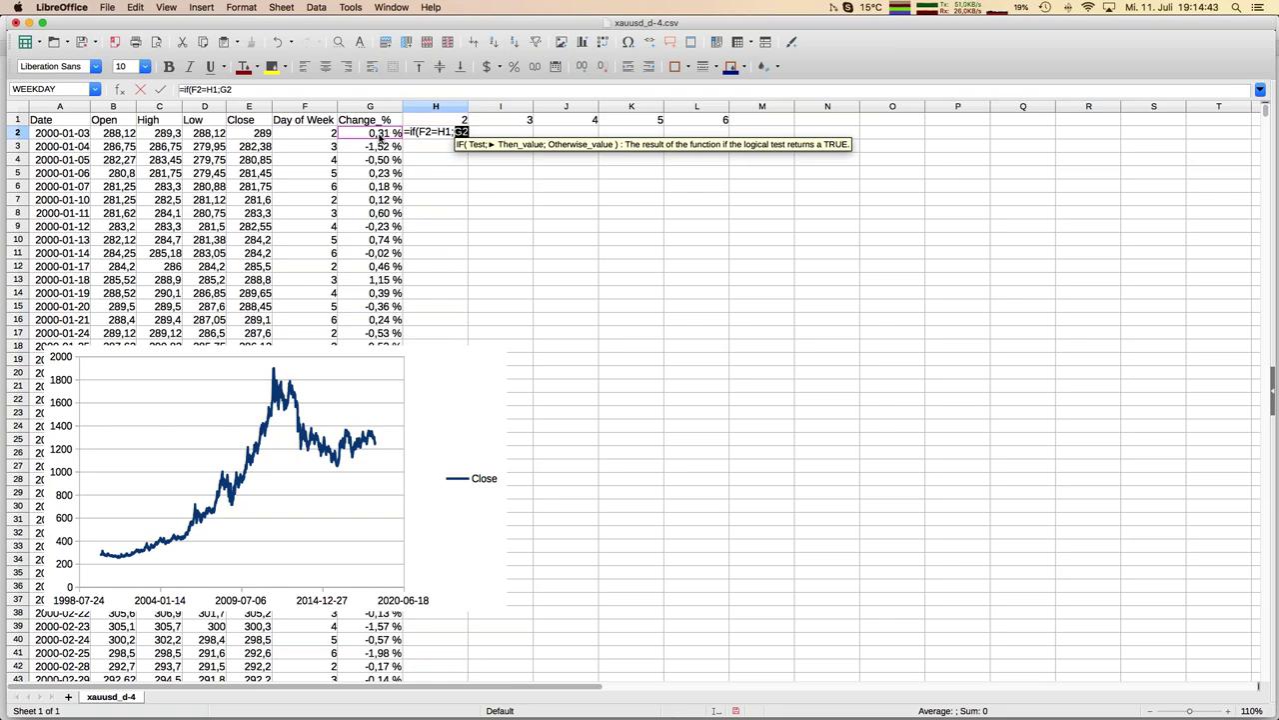
type(";0")
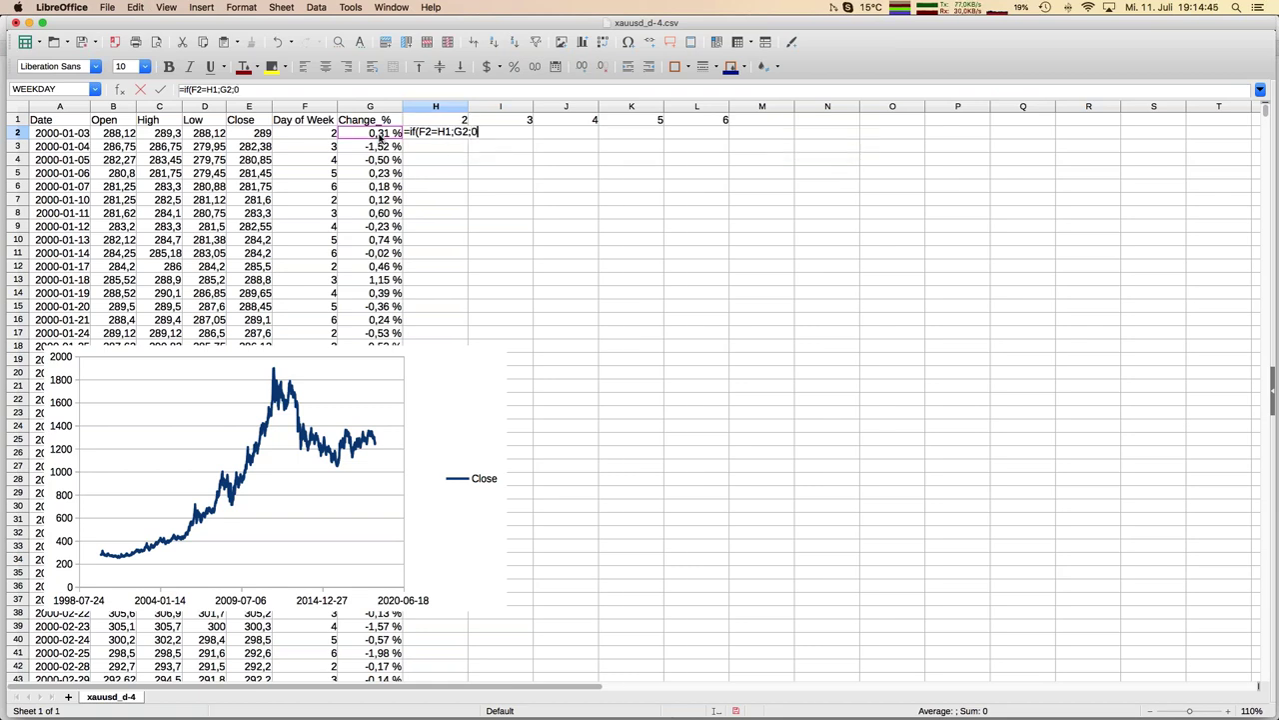
type(")")
Anchor the weekday column and header row in the H2 formula, making it =IF($F2=H$1;G2;0).
left_click(192, 90)
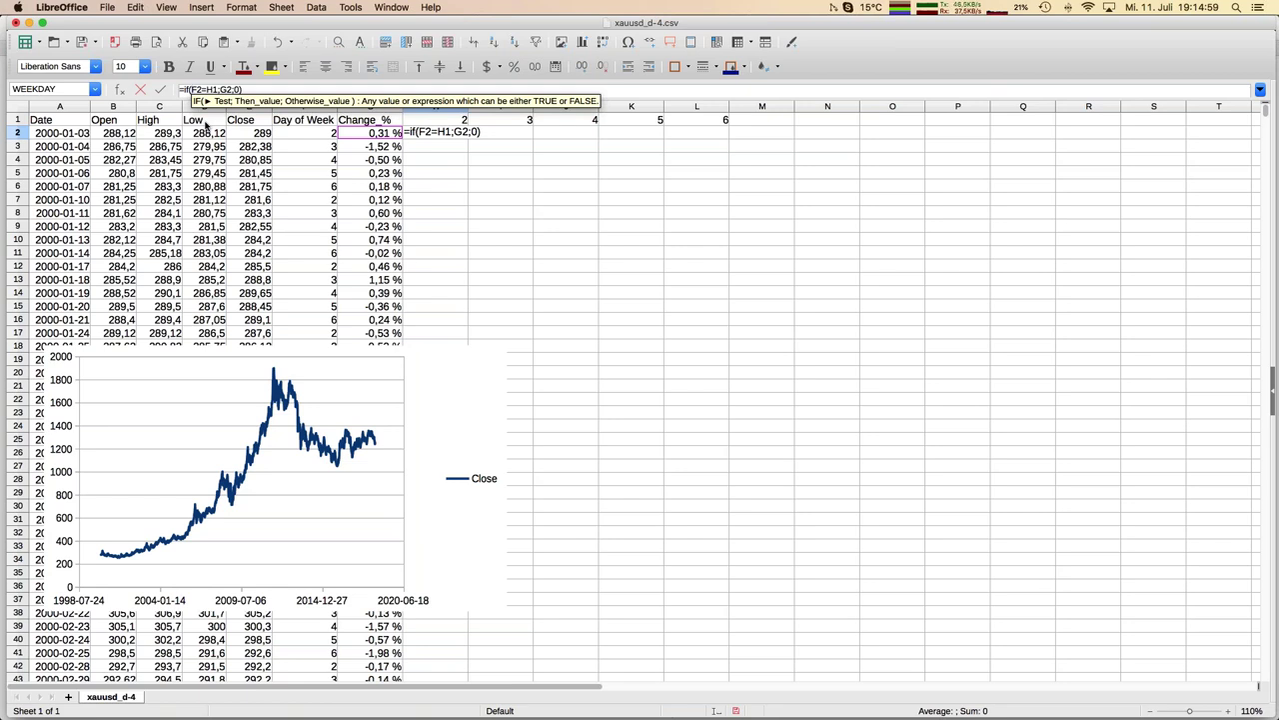
type("$")
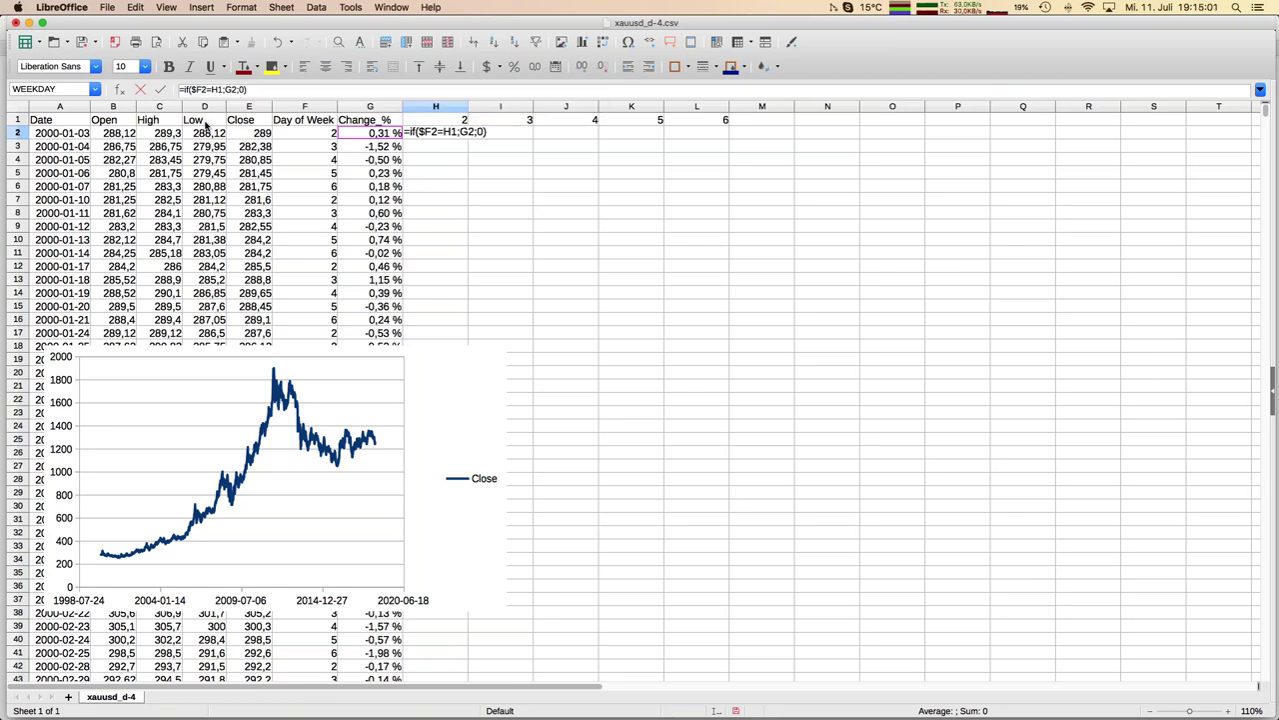
key("Right")
key("Right")
key("Right")
key("Right")
key("Right")
key("Left")
type("$")
key("Return")
key("Up")
Copy the H2 formula across to I2:L2 and copy H2:L2 down into row 3.
key("super+c")
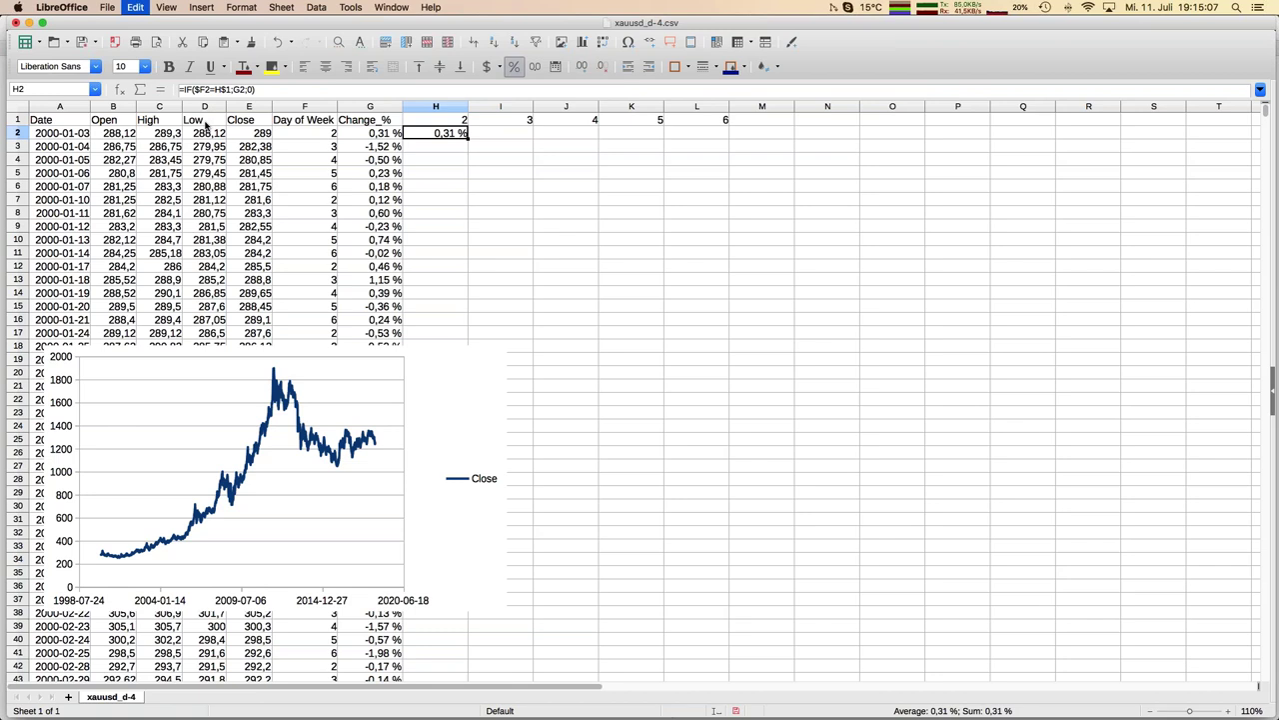
key("Right")
key("shift+Right")
key("shift+Right")
key("shift+Right")
key("super+v")
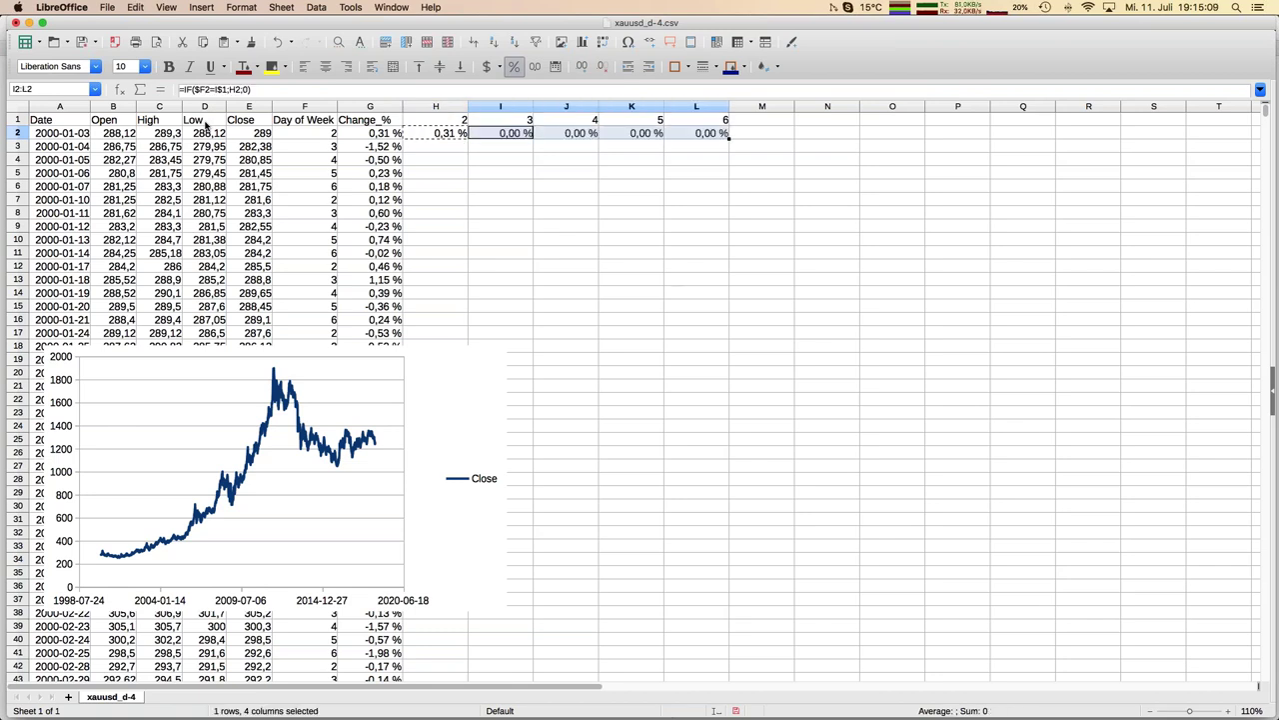
key("Left")
key("Left")
key("Right")
key("shift+Right")
key("shift+Right")
key("shift+Right")
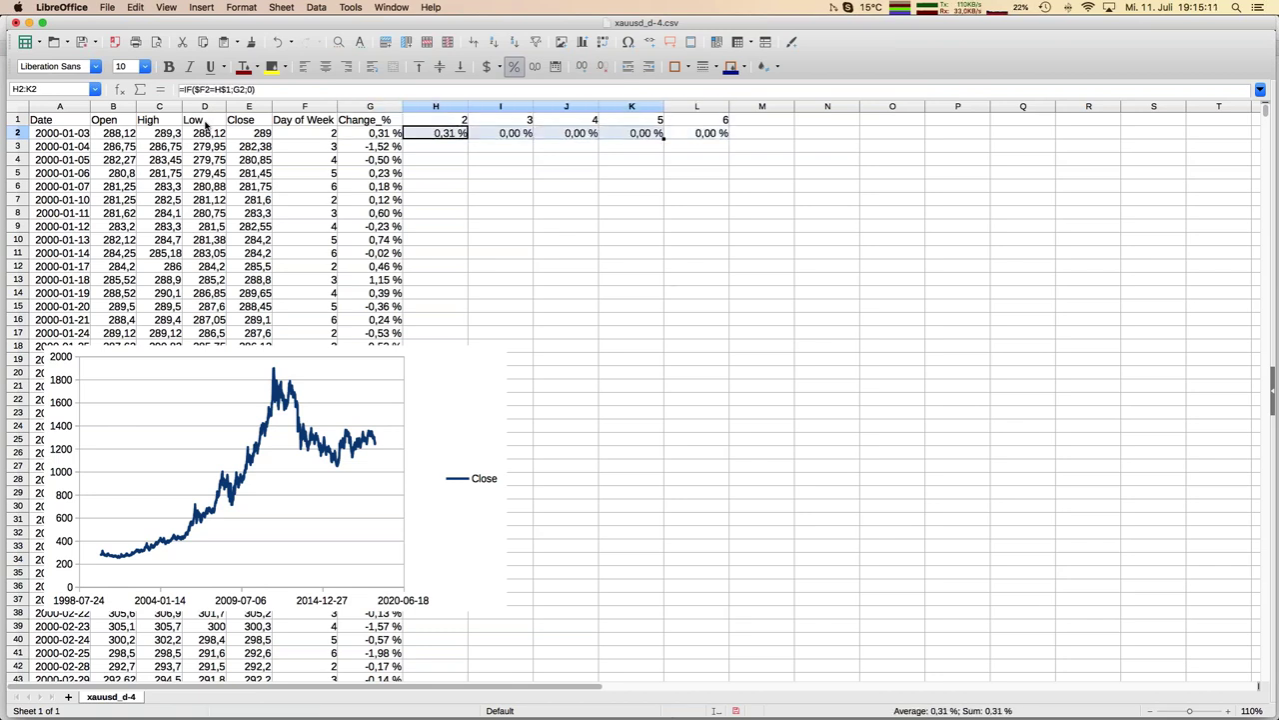
key("shift+Right")
key("super+c")
key("Down")
key("super+v")
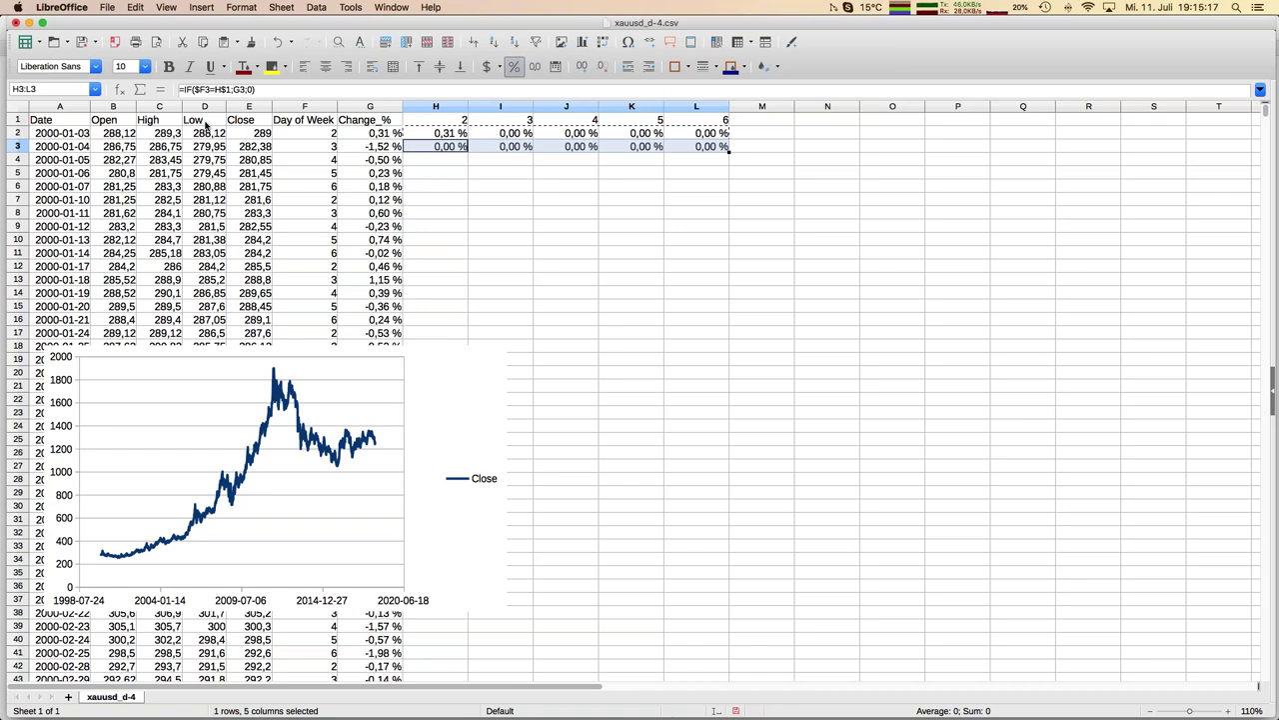
Anchor the change column in the H2 formula as well, making it =IF($F2=H$1;$G2;0).
left_click(440, 133)
left_click(268, 90)
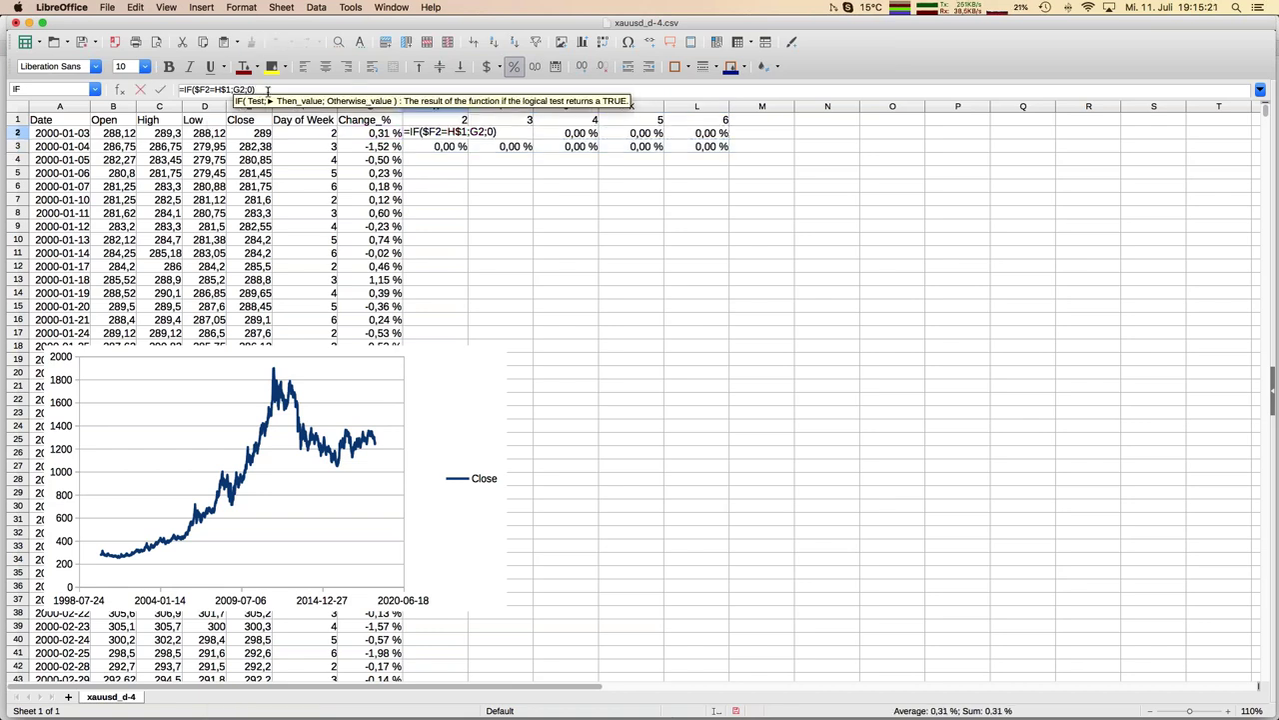
key("Return")
key("Up")
Copy the corrected H2 formula across to I2:L2 and copy H2:L2 down into H3:L3.
key("super+c")
key("Right")
key("shift+Right")
key("shift+Right")
key("shift+Right")
key("super+v")
key("Left")
key("shift+Right")
key("shift+Right")
key("shift+Right")
key("shift+Right")
key("super+c")
key("Down")
key("super+v")
key("Right")
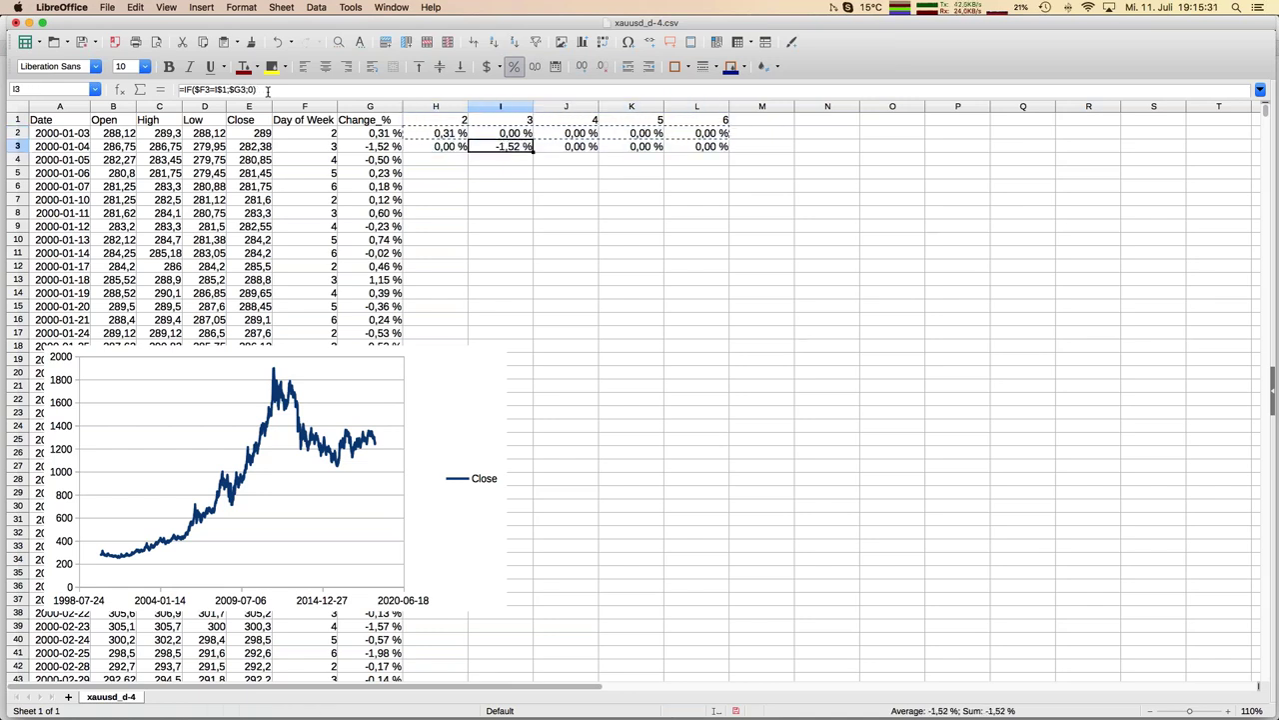
Fill the formulas in H3:L3 down to the last data row.
key("Left")
key("shift+Right")
key("shift+Right")
key("shift+Right")
key("shift+Right")
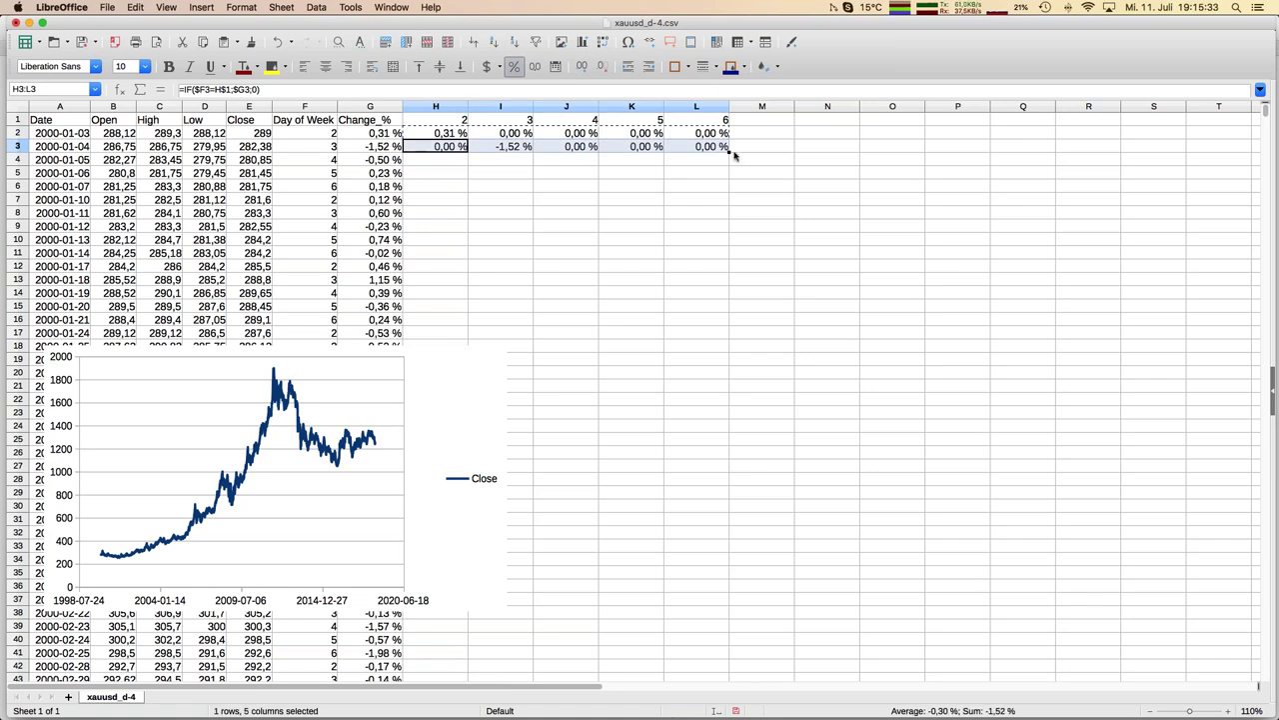
double_click(730, 150)
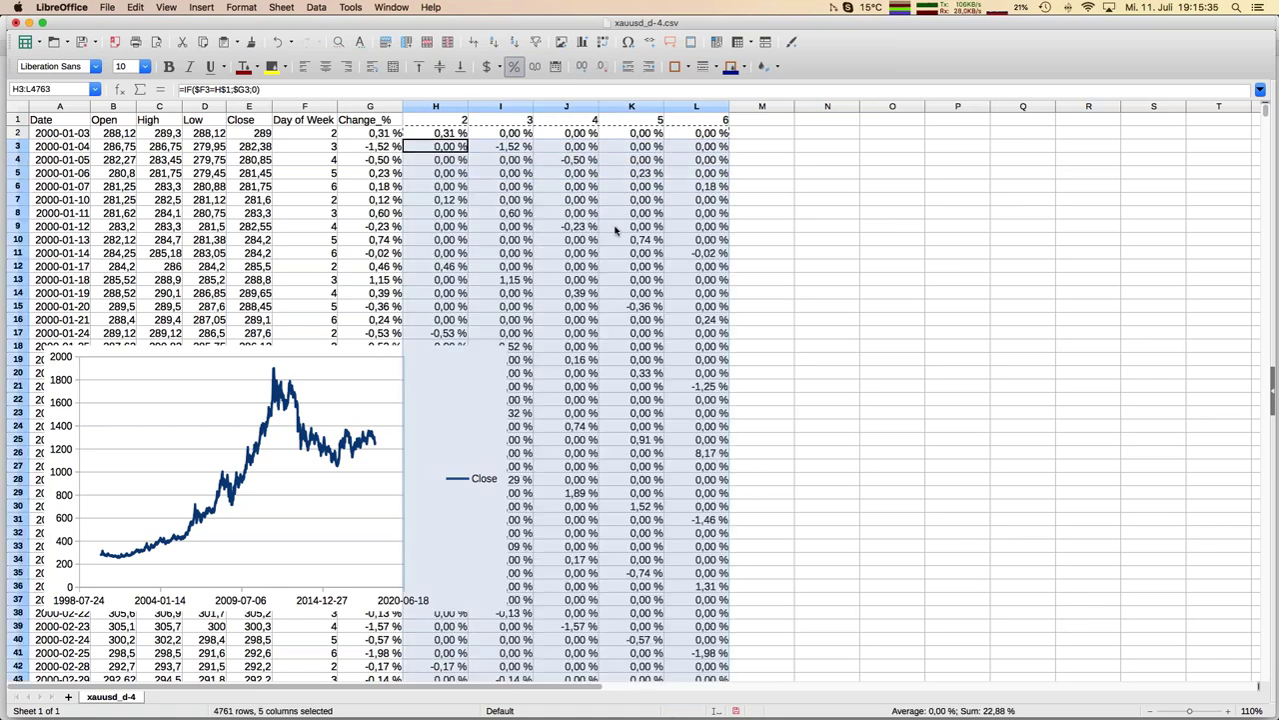
left_click(506, 204)
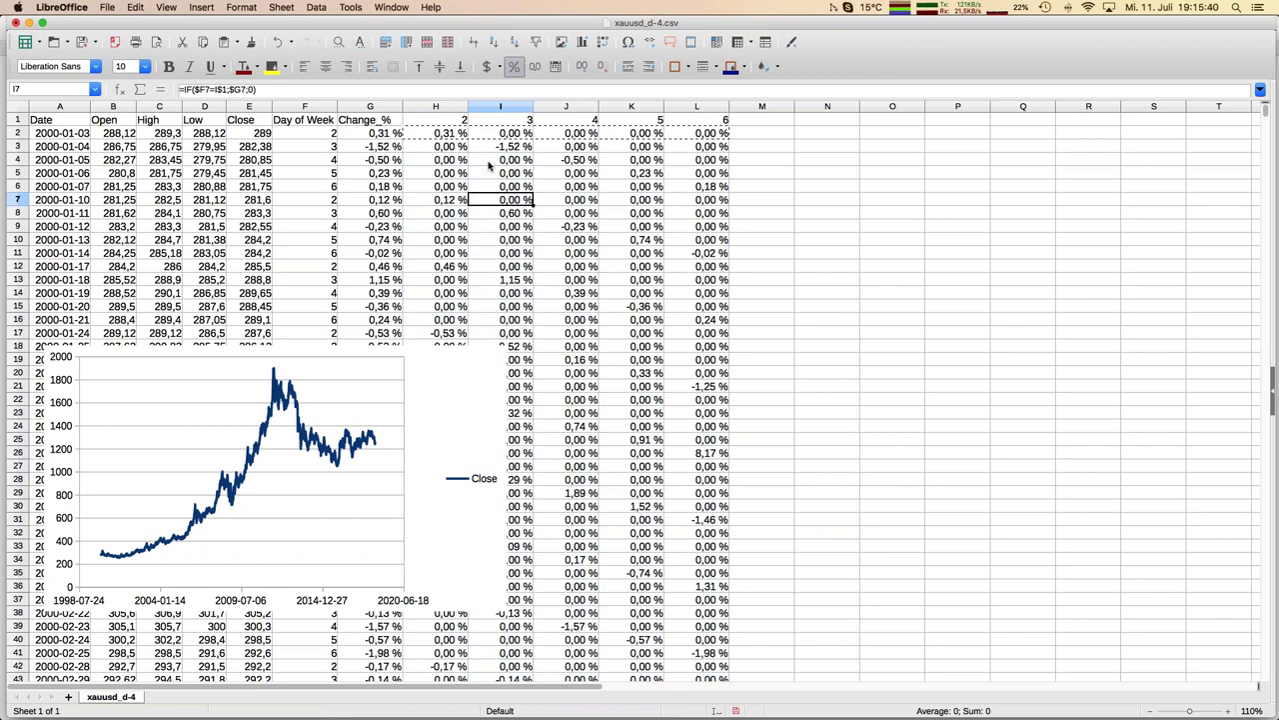
Copy the weekday number headers from H1:L1 into M1:Q1.
left_click(739, 120)
left_click_drag(462, 120, 688, 121)
key("Right")
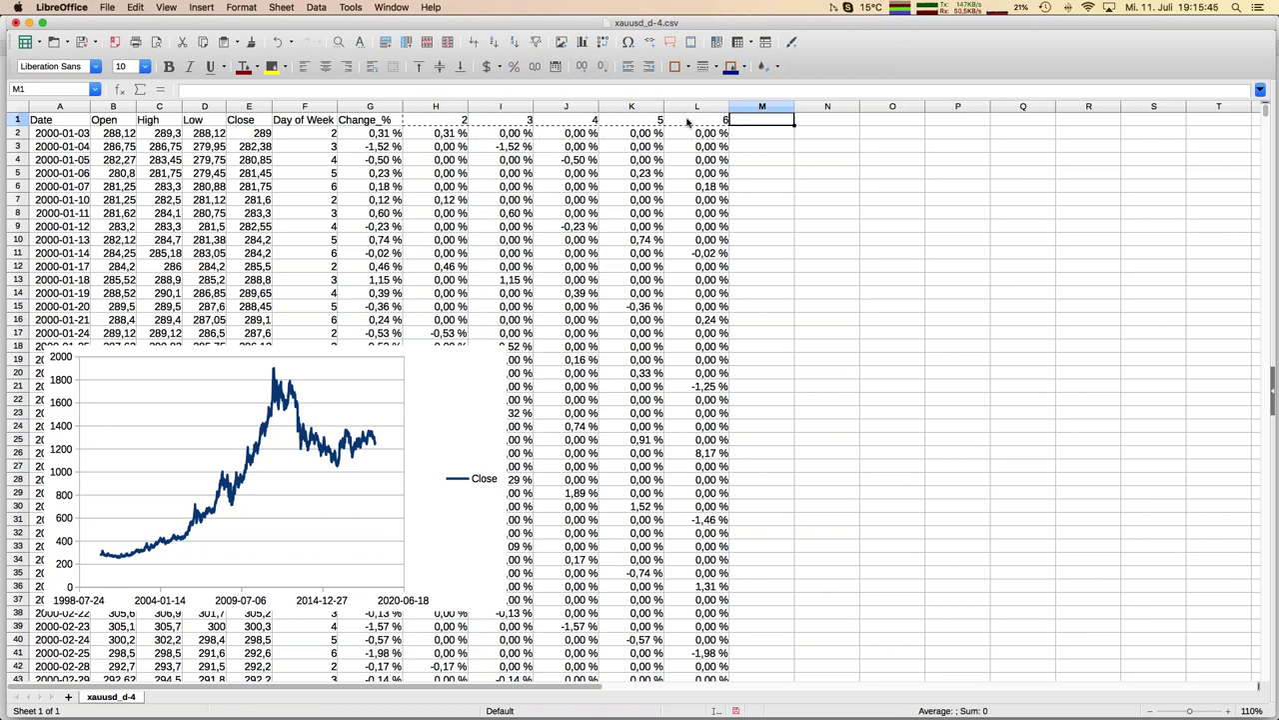
key("ctrl+v")
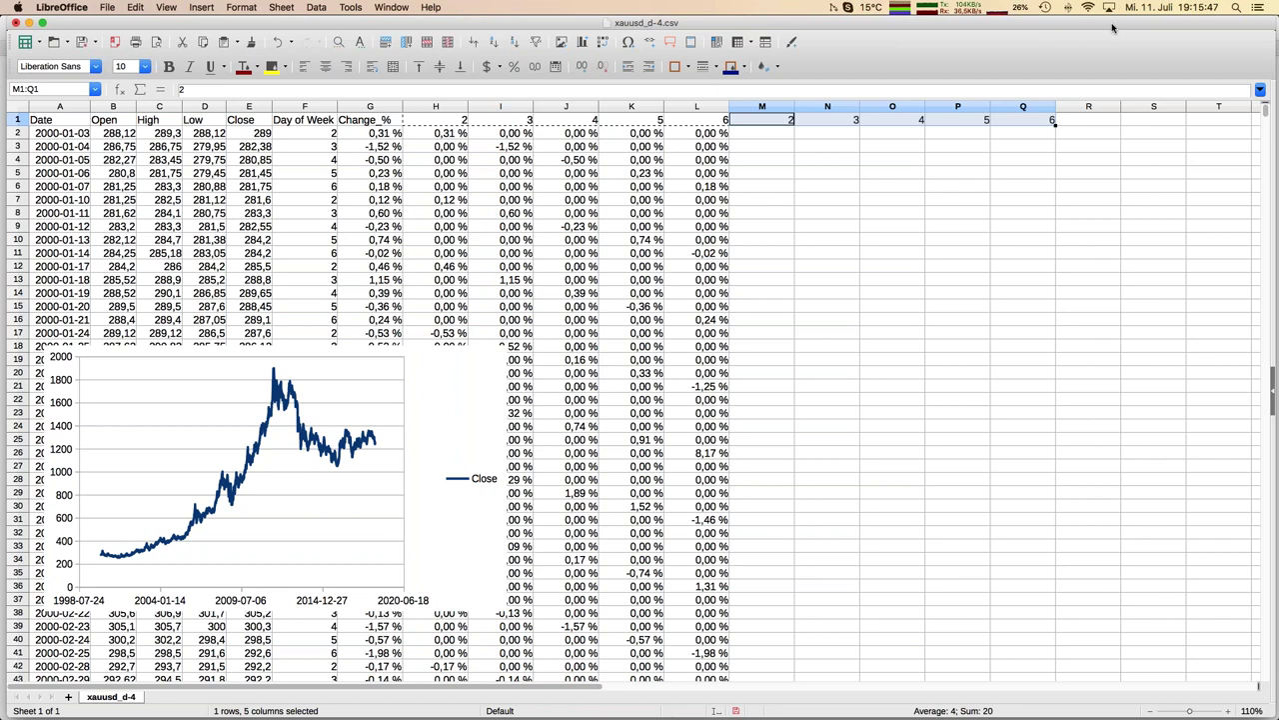
Start the running totals with the formula =H2 in M2 and copy it across to N2:Q2.
left_click(771, 146)
left_click(764, 134)
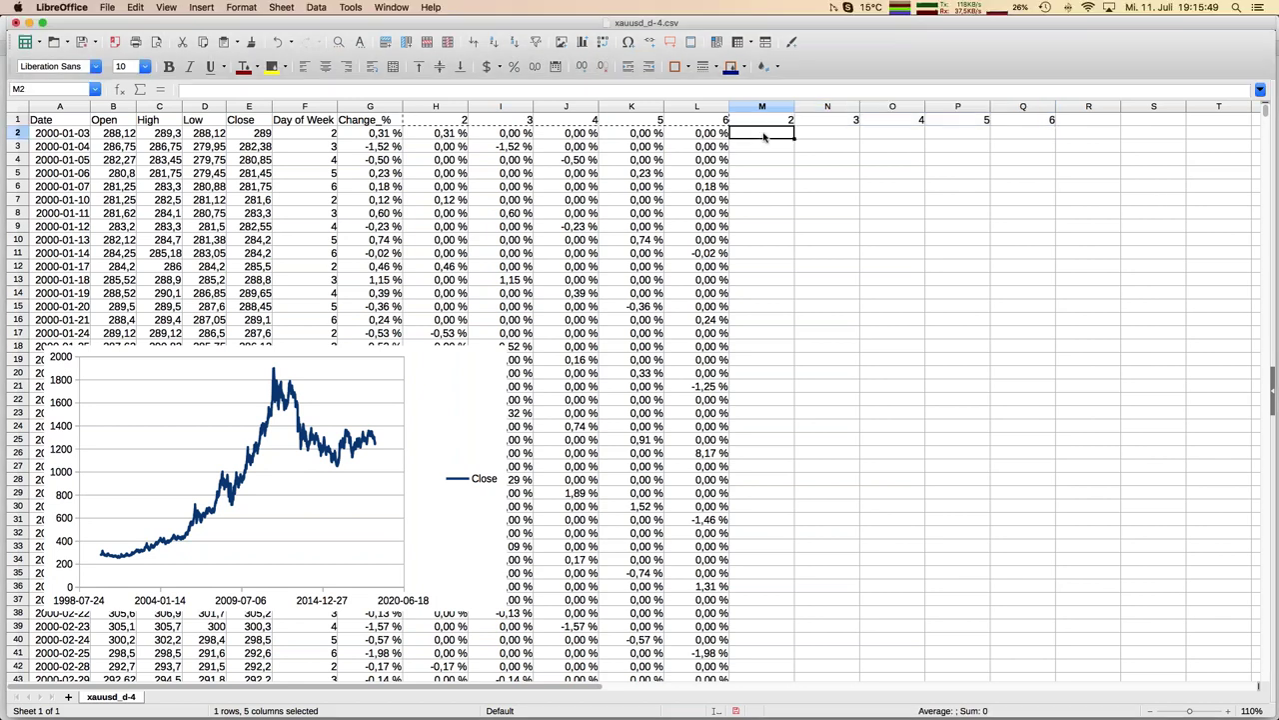
type("=")
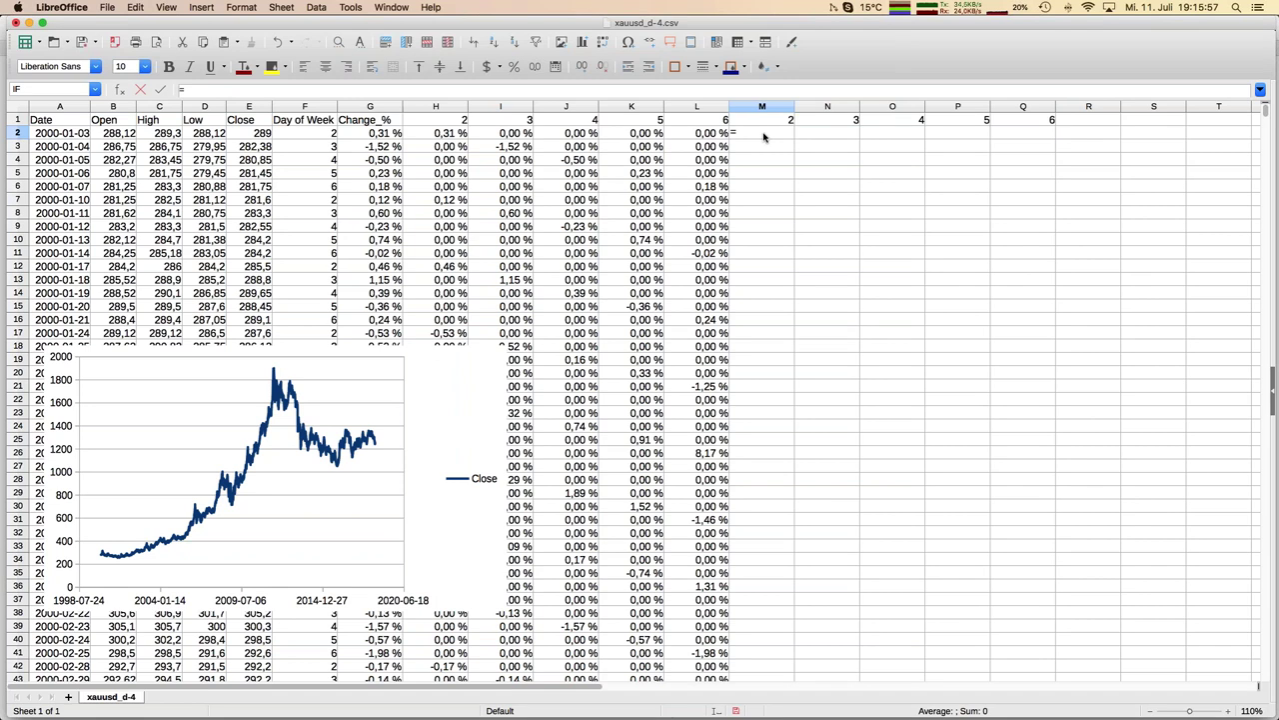
left_click(437, 139)
key("Return")
key("Up")
key("super+c")
key("Right")
key("shift+Right")
key("shift+Right")
key("shift+Right")
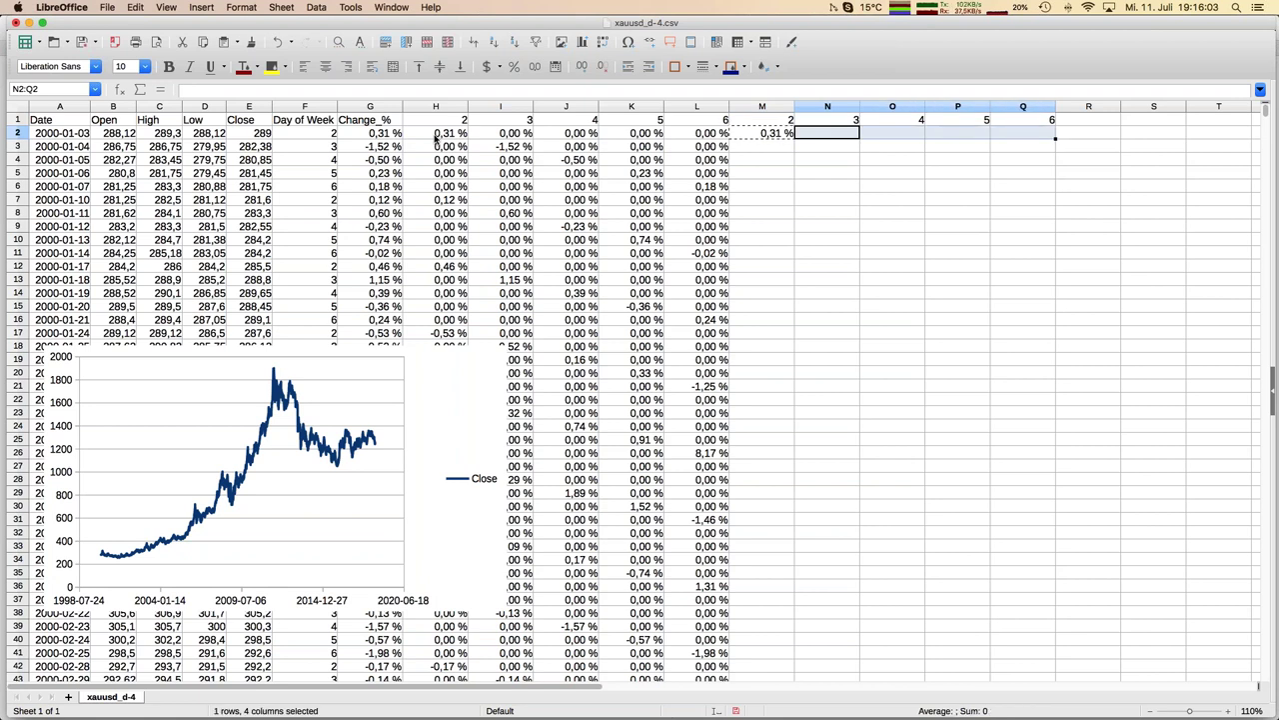
key("super+v")
Enter the running-total formula =H3+M2 in M3.
key("Left")
key("Down")
type("=")
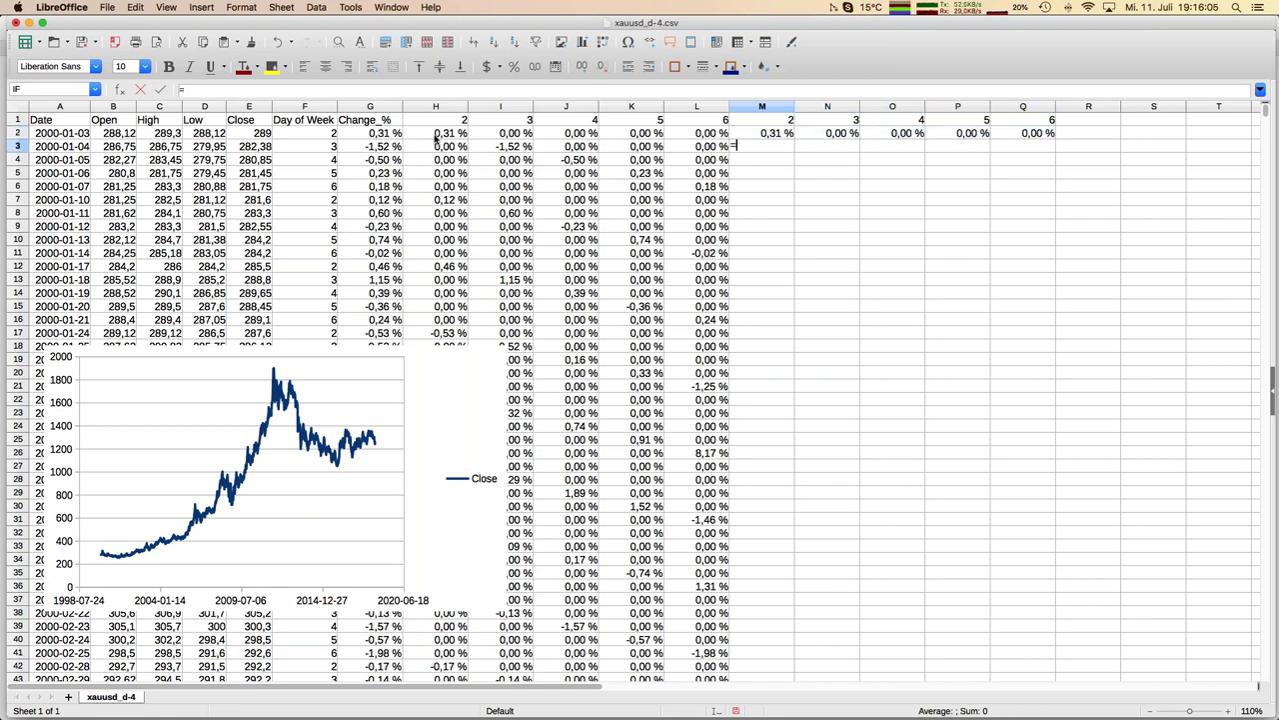
left_click(448, 150)
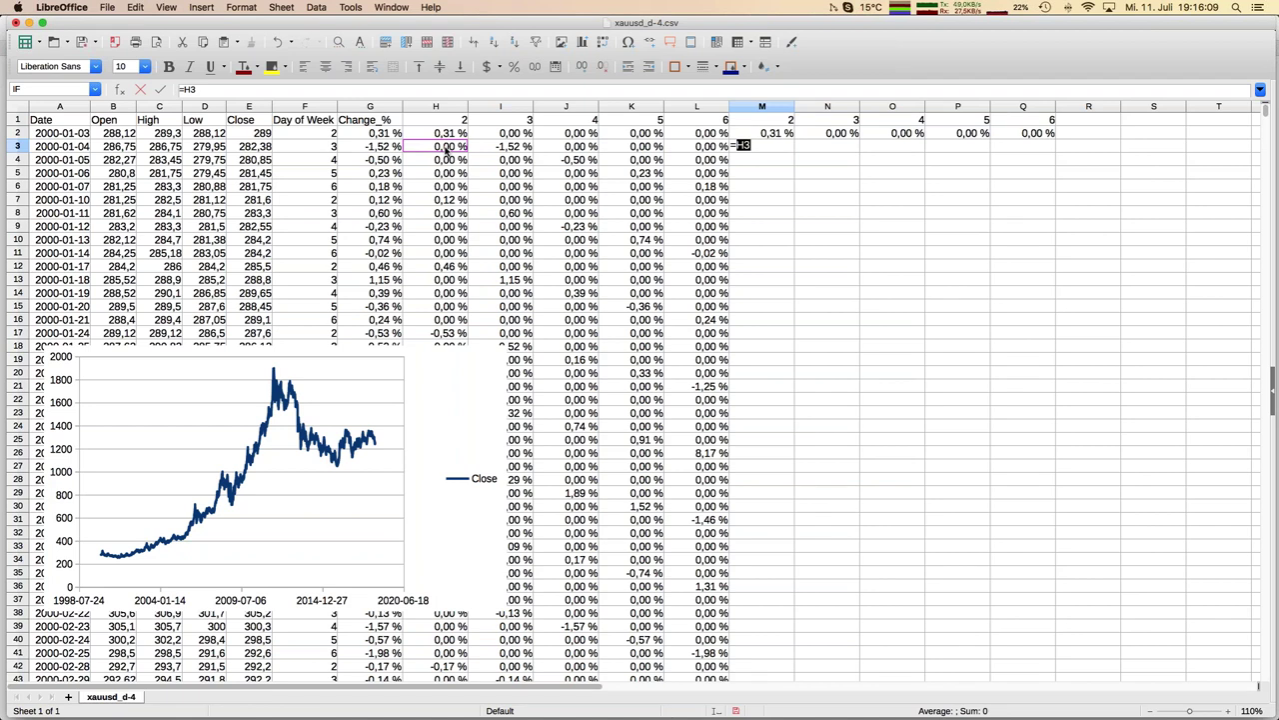
left_click(762, 133)
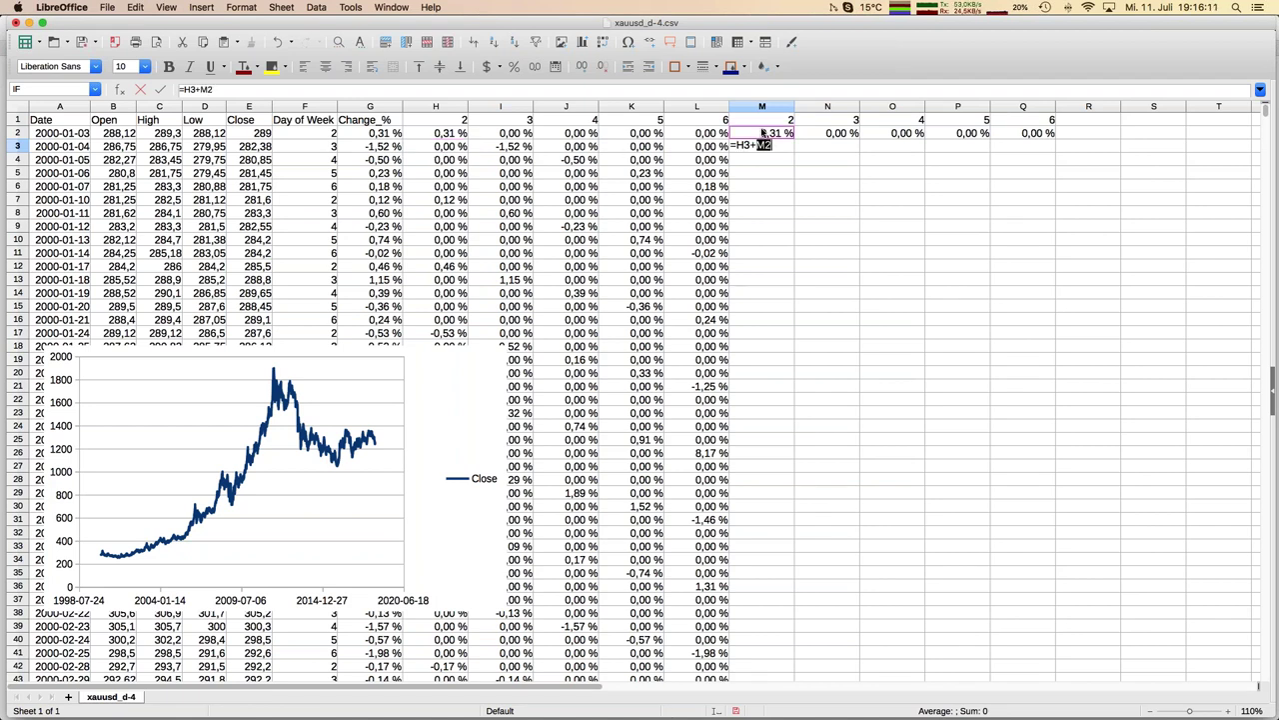
key("Return")
key("Up")
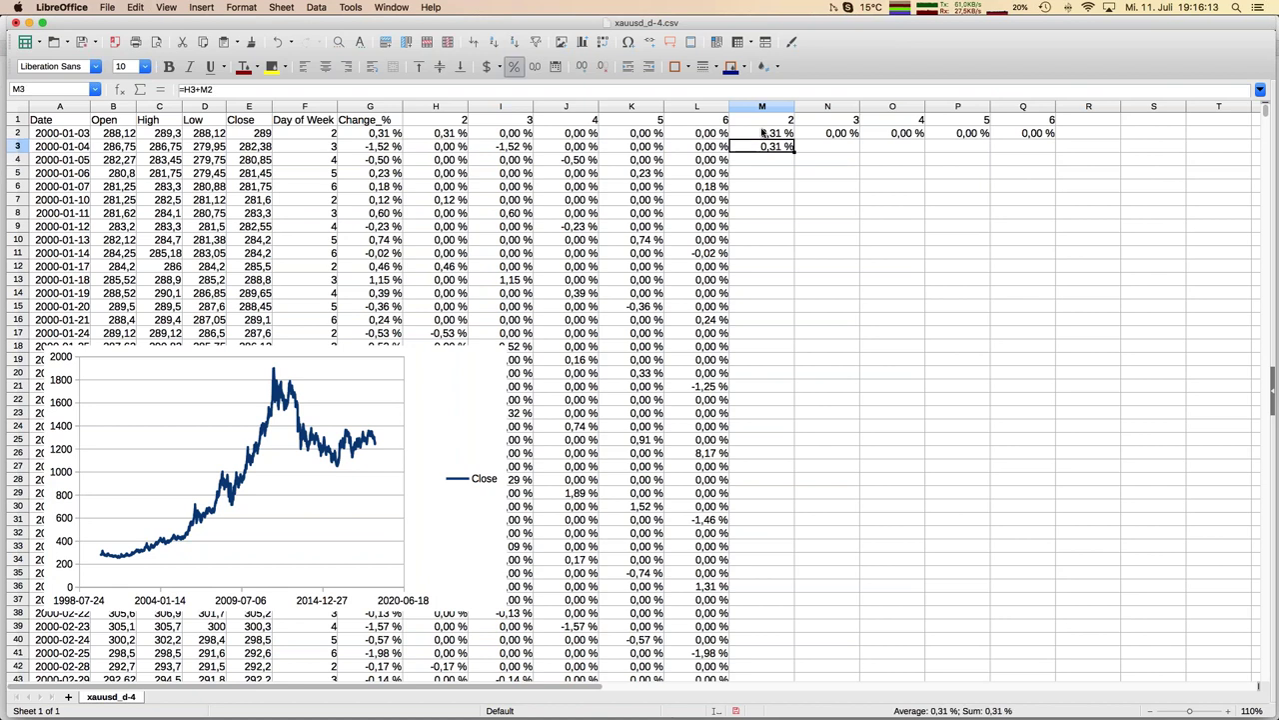
Copy the running-total formula from M3 across to N3:Q3.
key("super+c")
key("Right")
key("shift+Right")
key("shift+Right")
key("shift+Right")
key("shift+Right")
key("super+v")
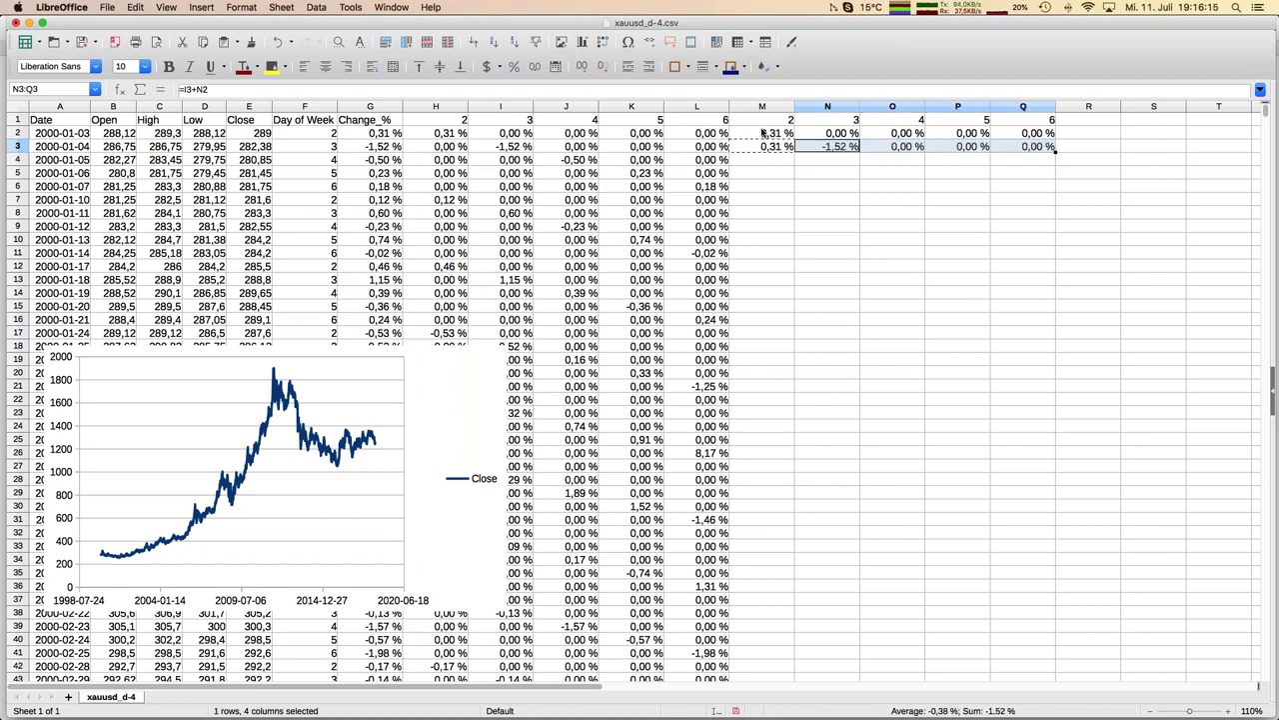
Fill the running-total formulas in M3:Q3 down to the last data row.
key("Left")
key("shift+Right")
key("shift+Right")
key("shift+Right")
key("shift+Right")
key("shift+Right")
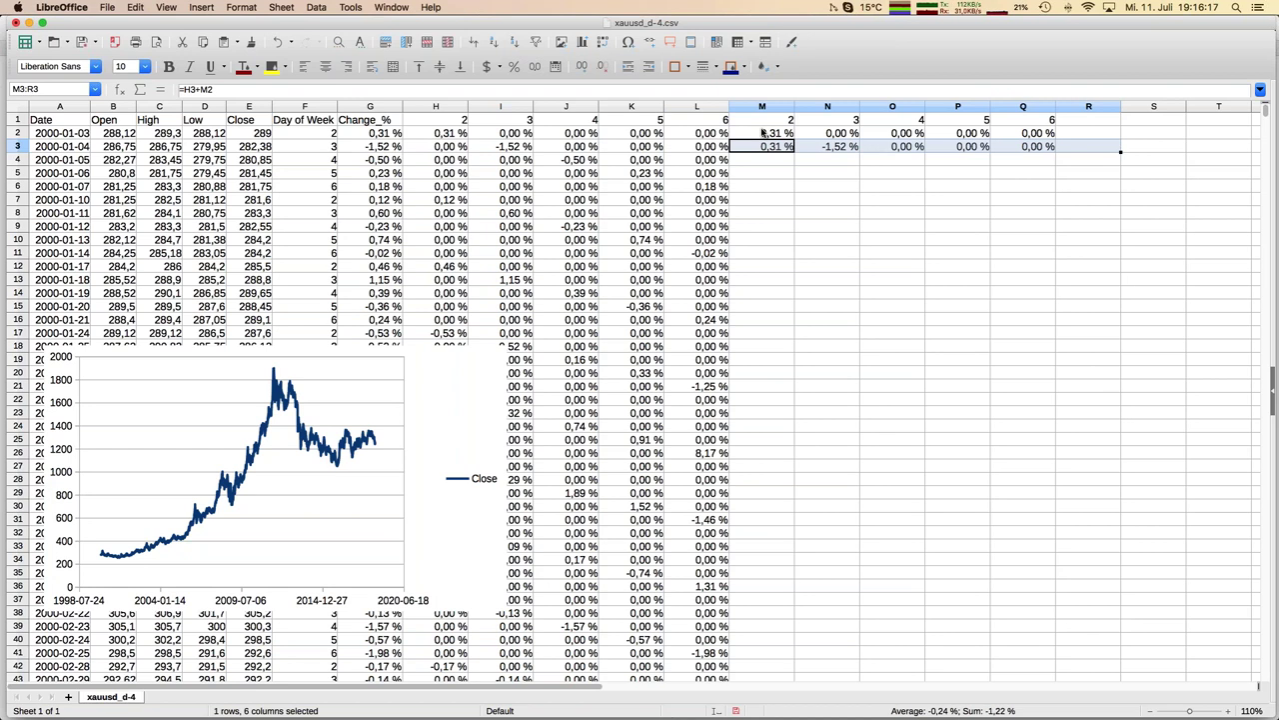
key("shift+Left")
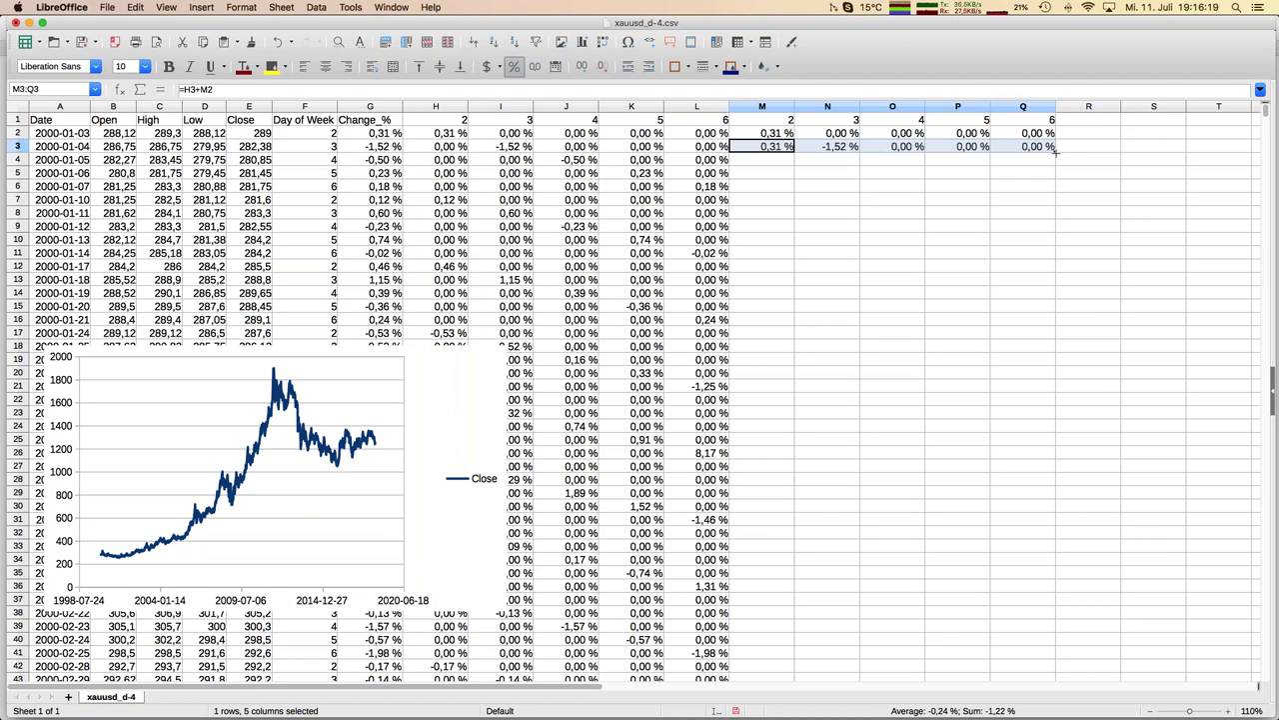
double_click(1055, 152)
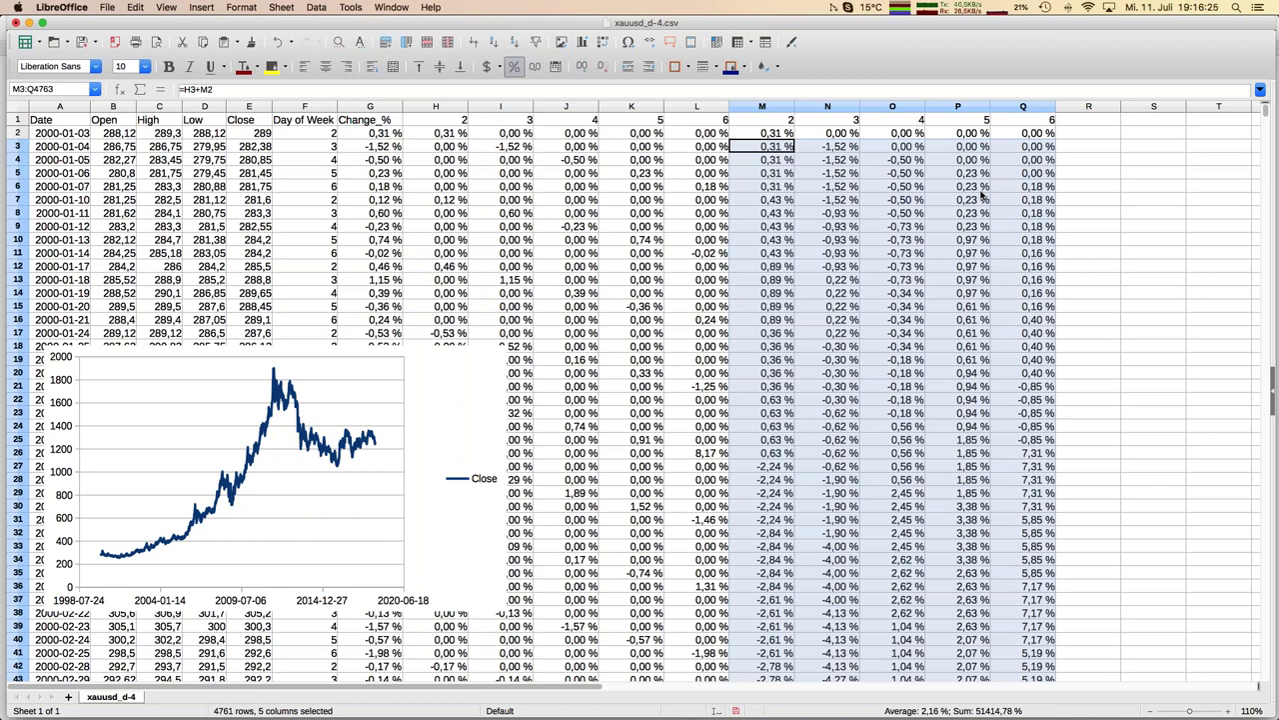
Insert an XY scatter chart with lines only, plotting the running totals in columns M to Q against the dates in column A.
left_click(773, 110)
left_click_drag(772, 113, 1020, 112)
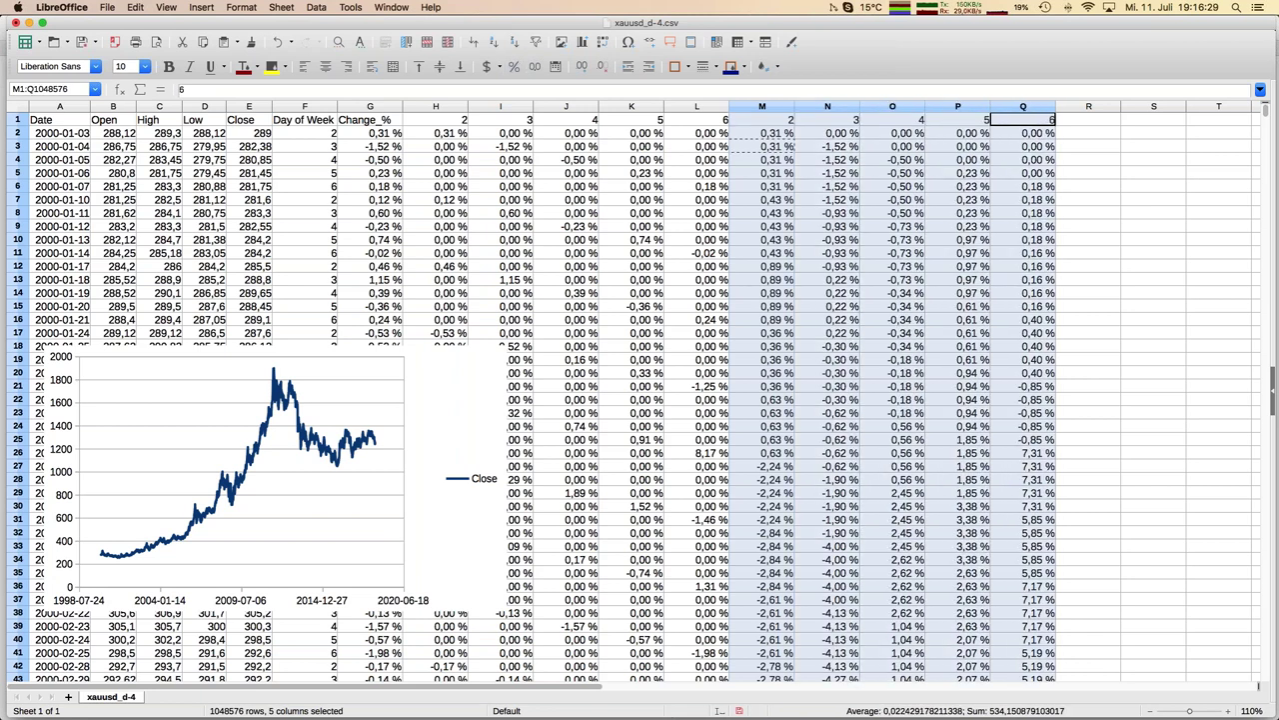
left_click(60, 107, "super")
left_click(583, 44)
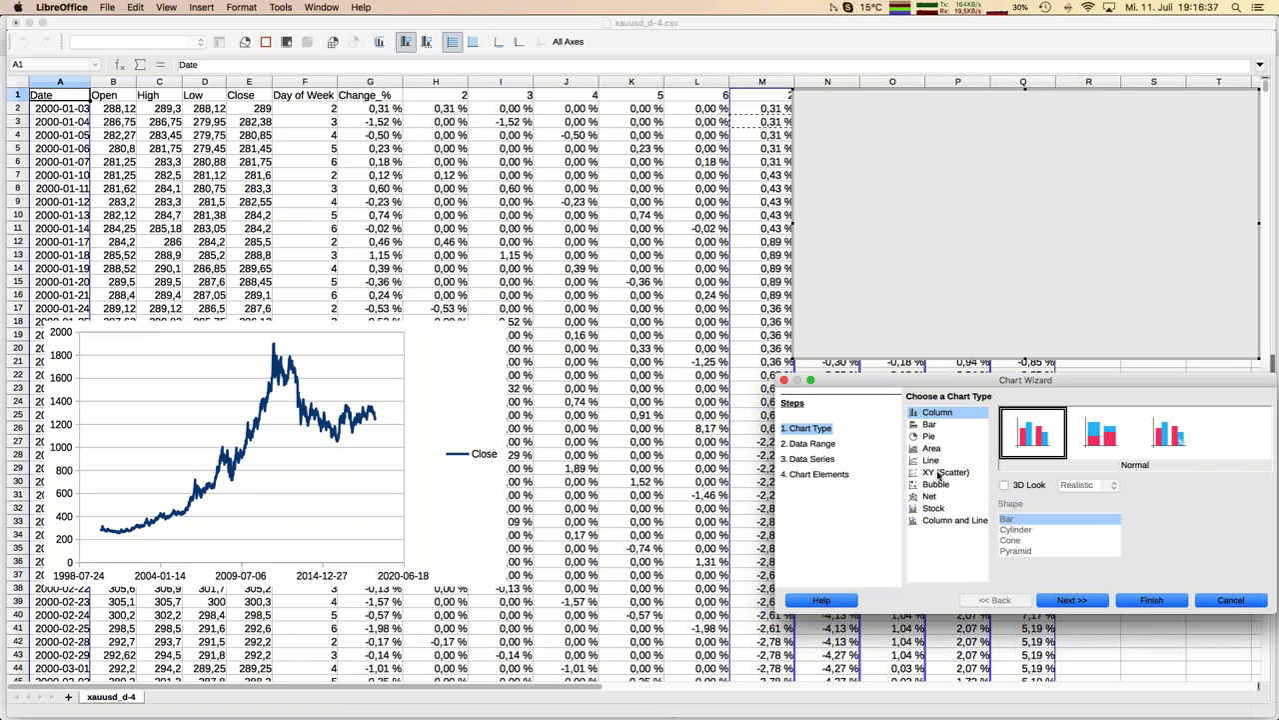
left_click(939, 474)
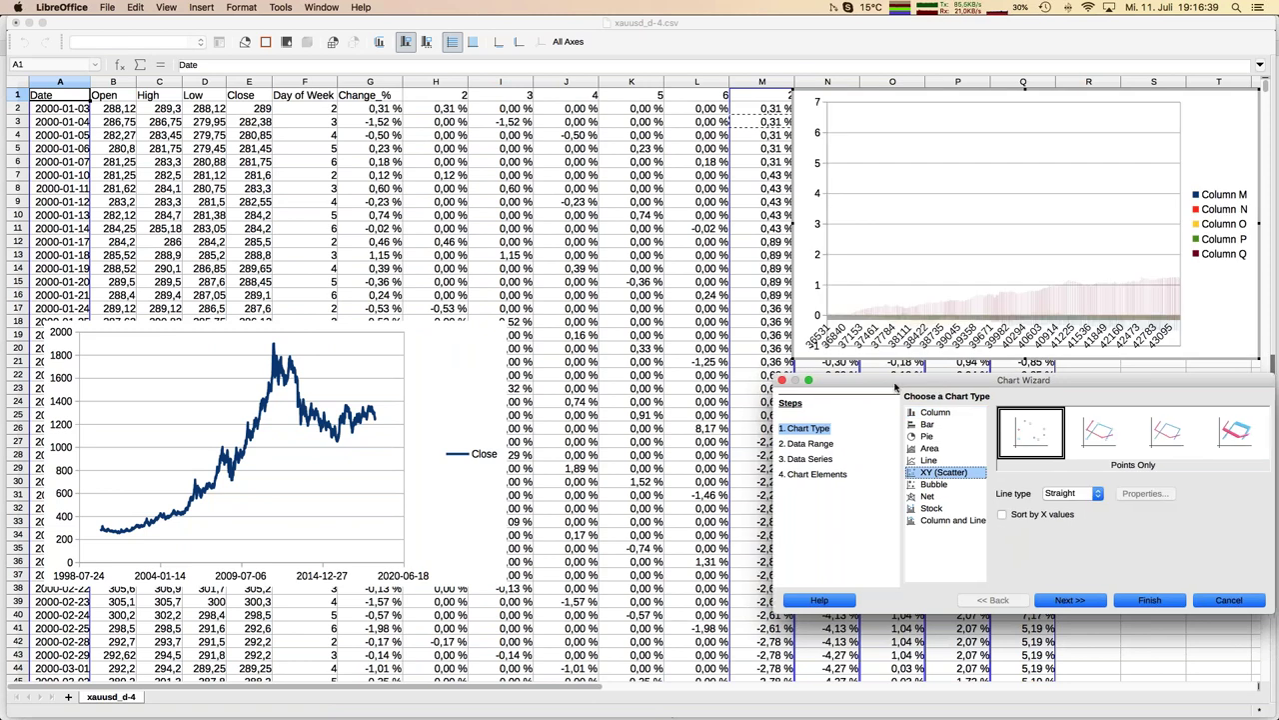
left_click_drag(935, 386, 633, 390)
left_click(867, 437)
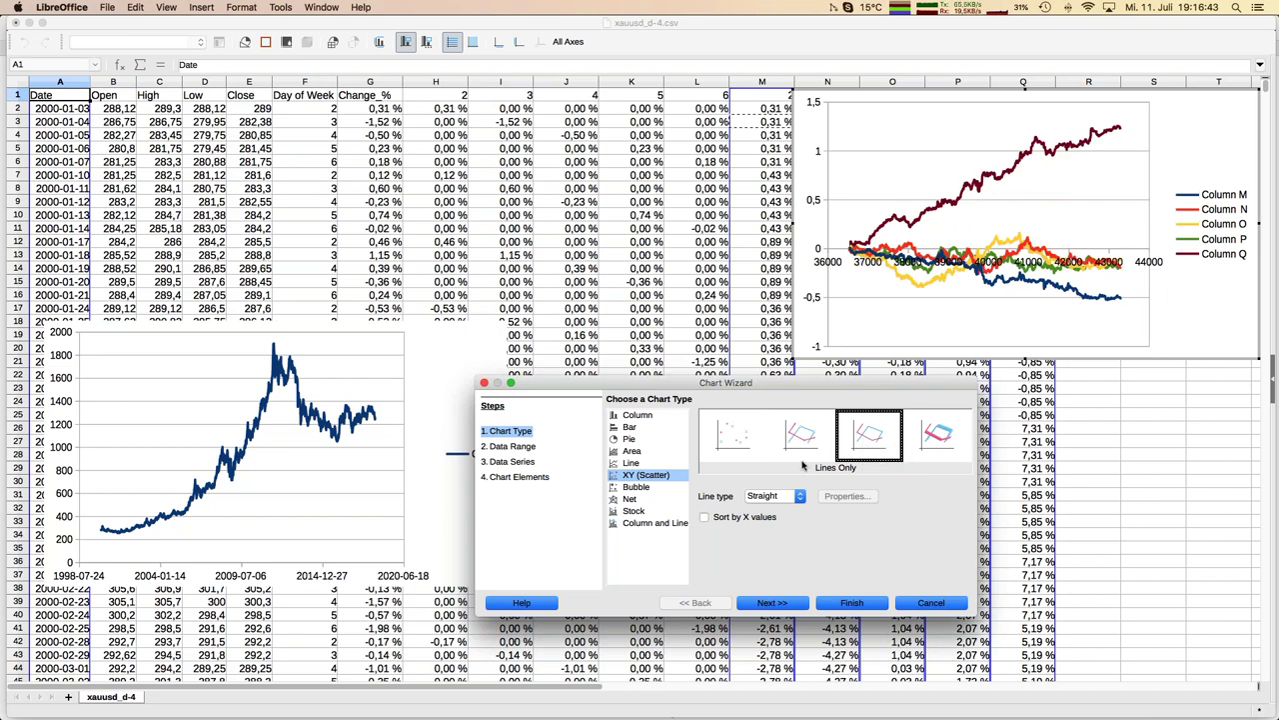
left_click(502, 450)
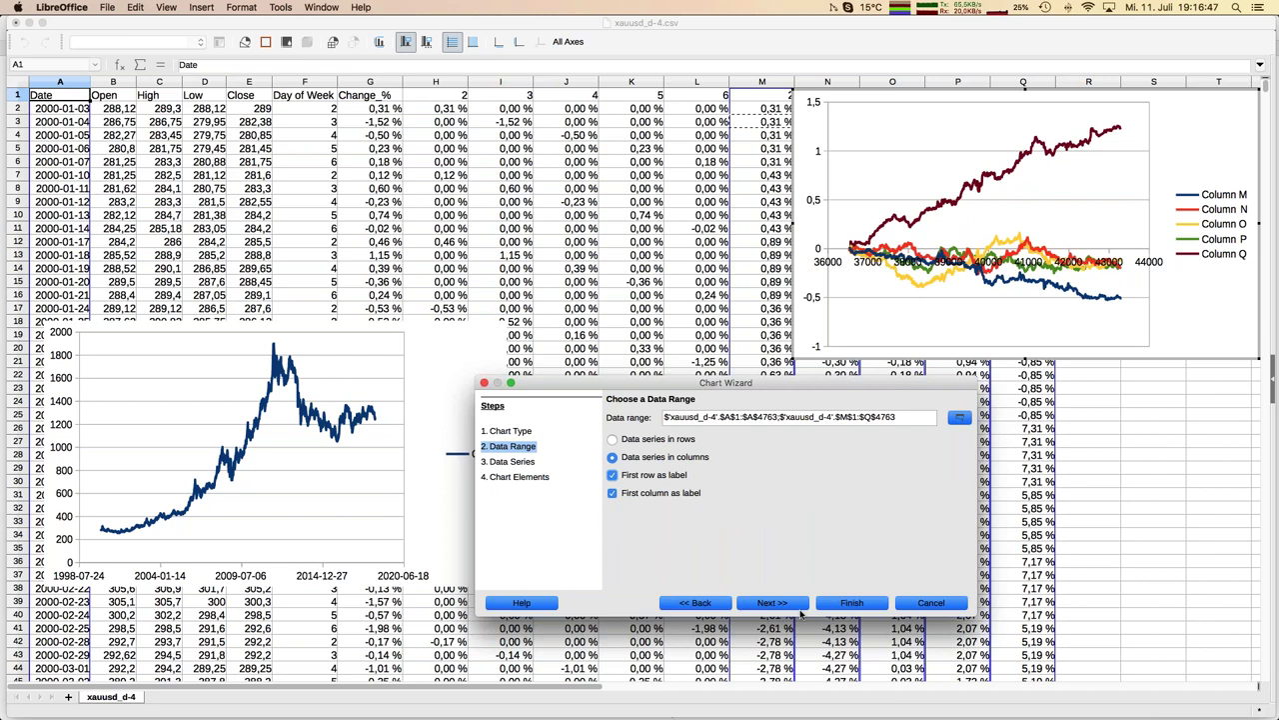
left_click(851, 603)
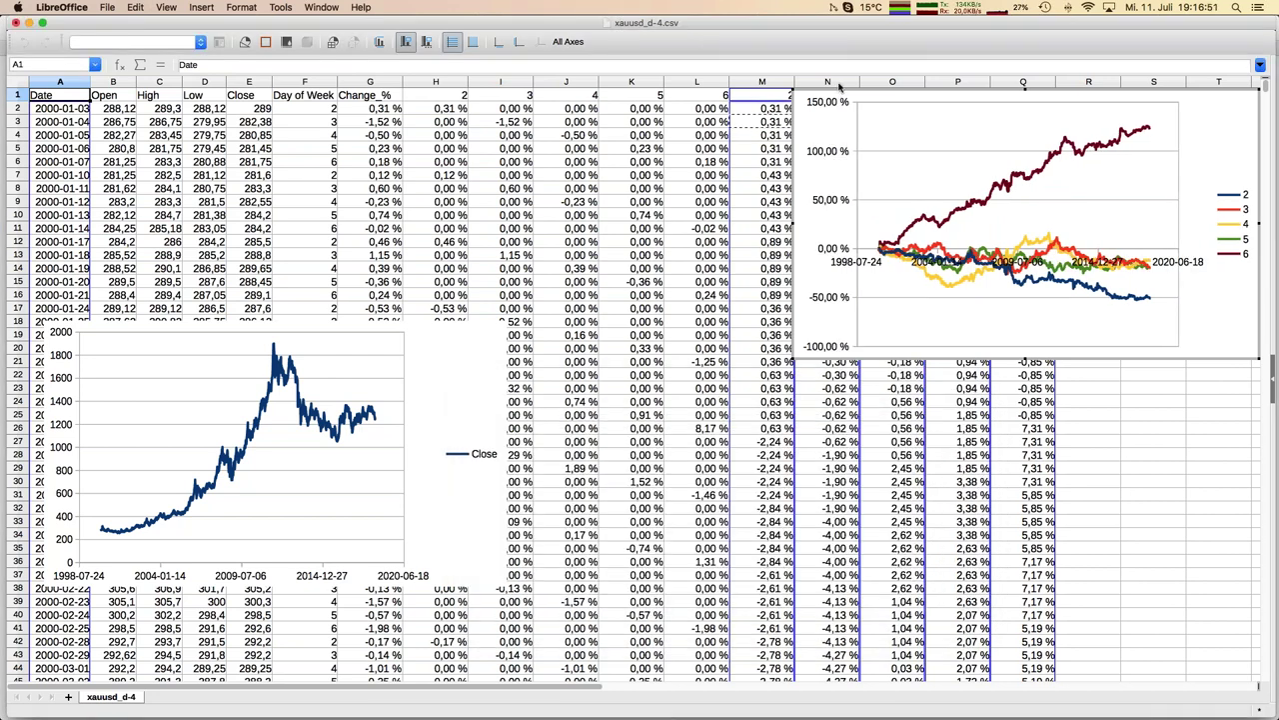
Move the new weekday chart down beside the Close price chart and deselect it.
key("Escape")
left_click_drag(877, 120, 596, 350)
left_click(537, 268)
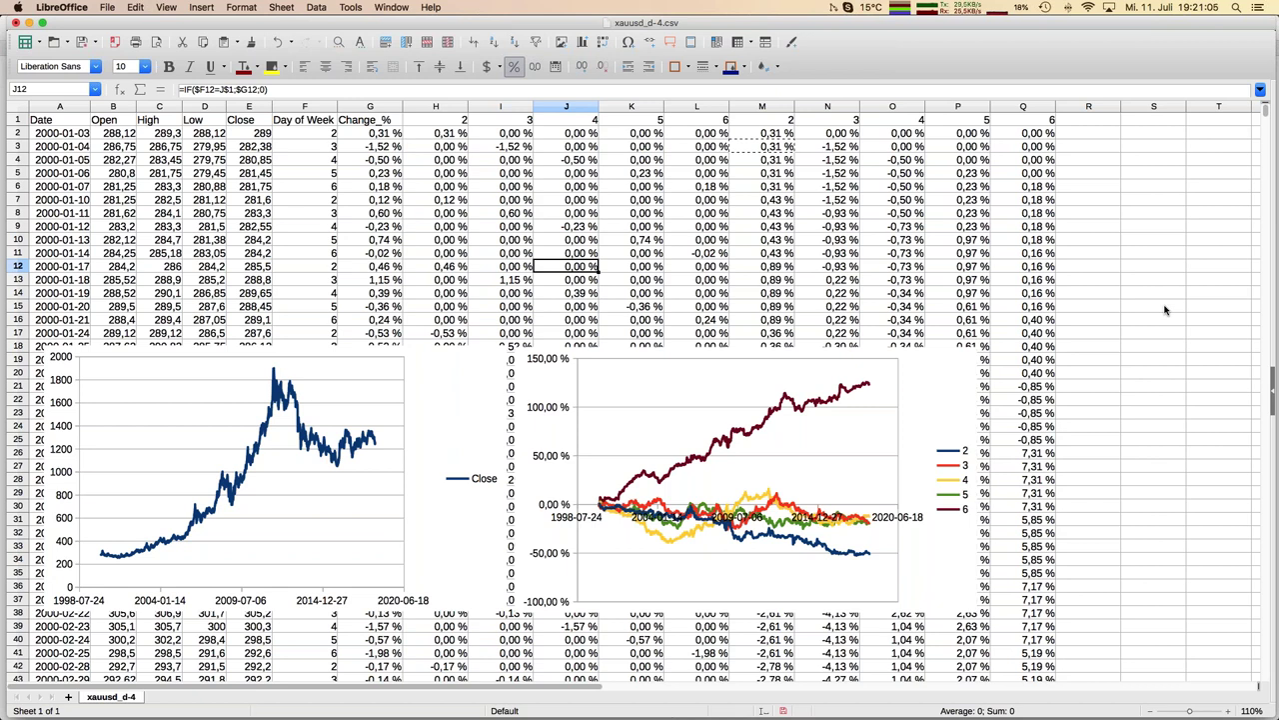
left_click(333, 252)
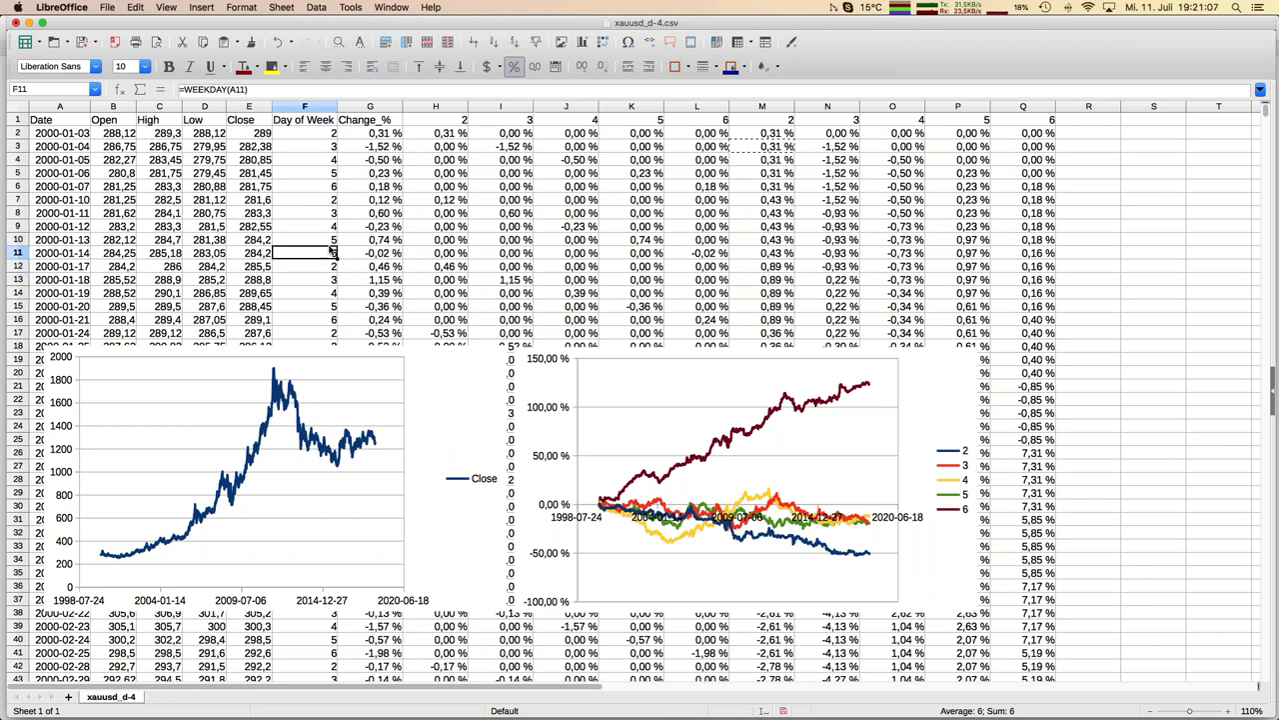
Switch to Safari and open Stooq's historical data for the Euro Bund future with the symbol GG.F.
mouse_move(5, 174)
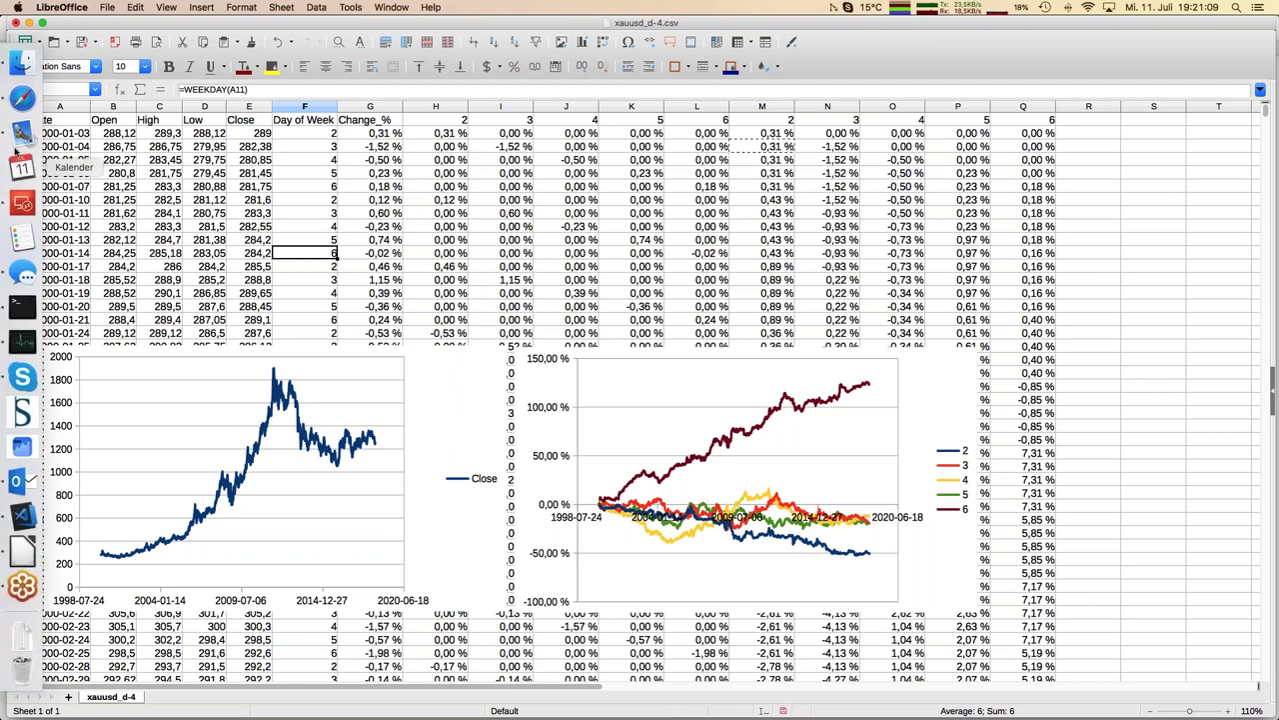
left_click(23, 98)
left_click(342, 67)
type("GG")
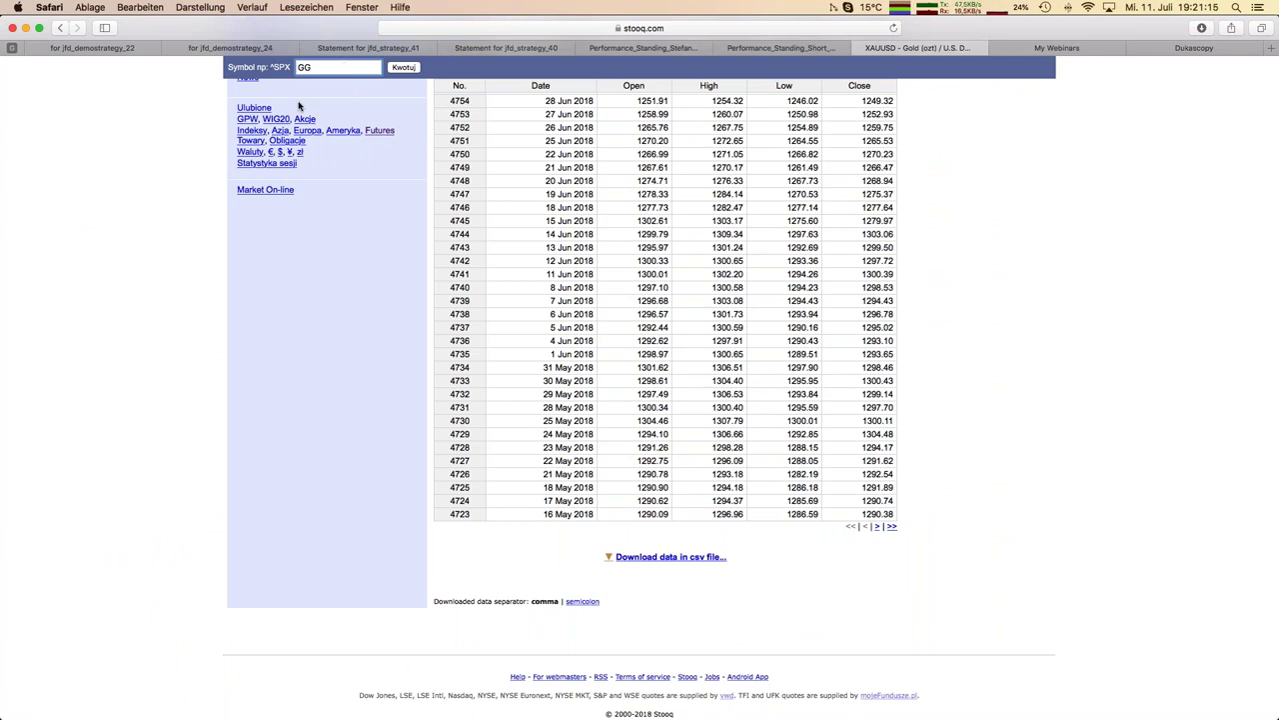
scroll(640, 399, "up", 6)
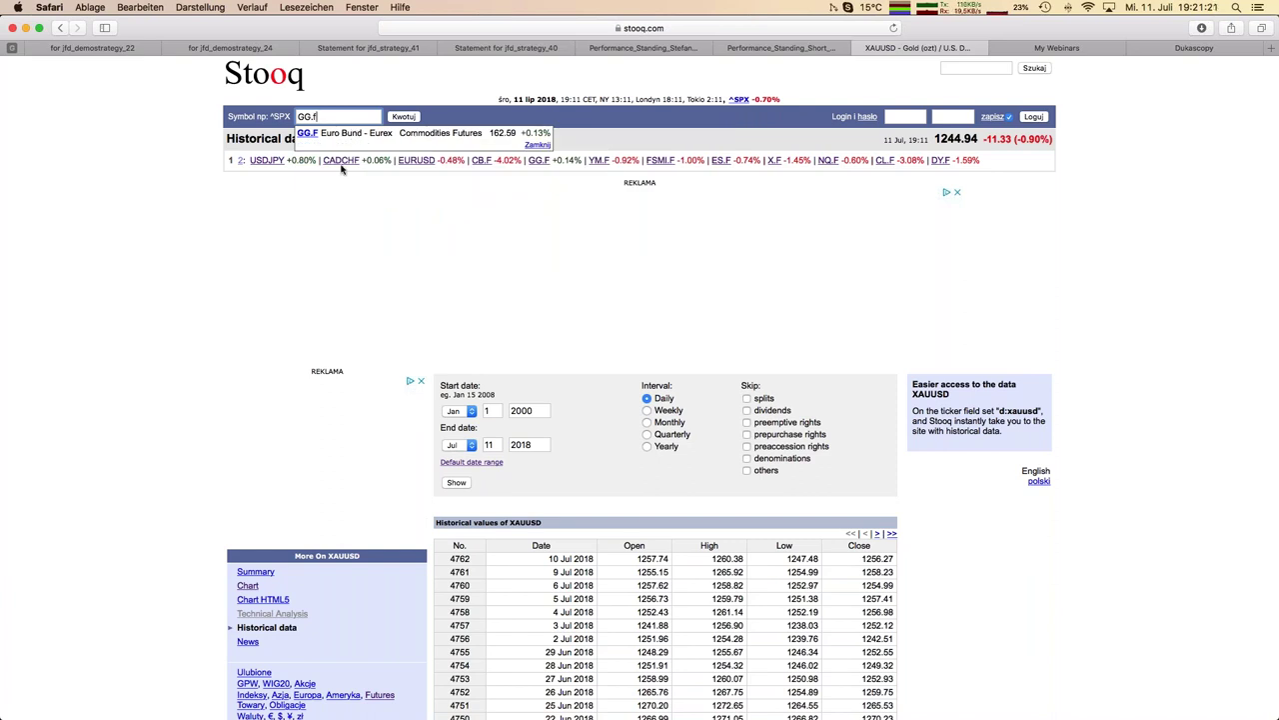
left_click(306, 134)
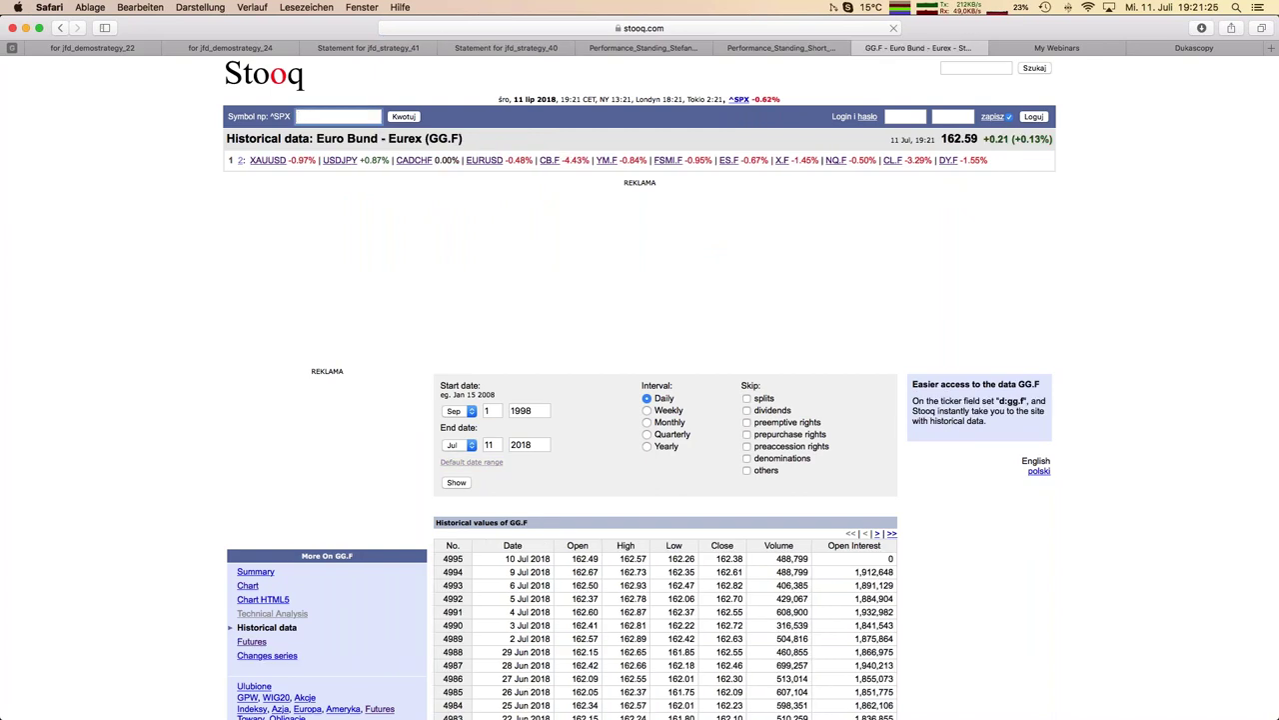
Set the start date of the Euro Bund history to 1 January 2000 and show the filtered data.
scroll(135, 252, "down", 5)
double_click(521, 192)
type("2000")
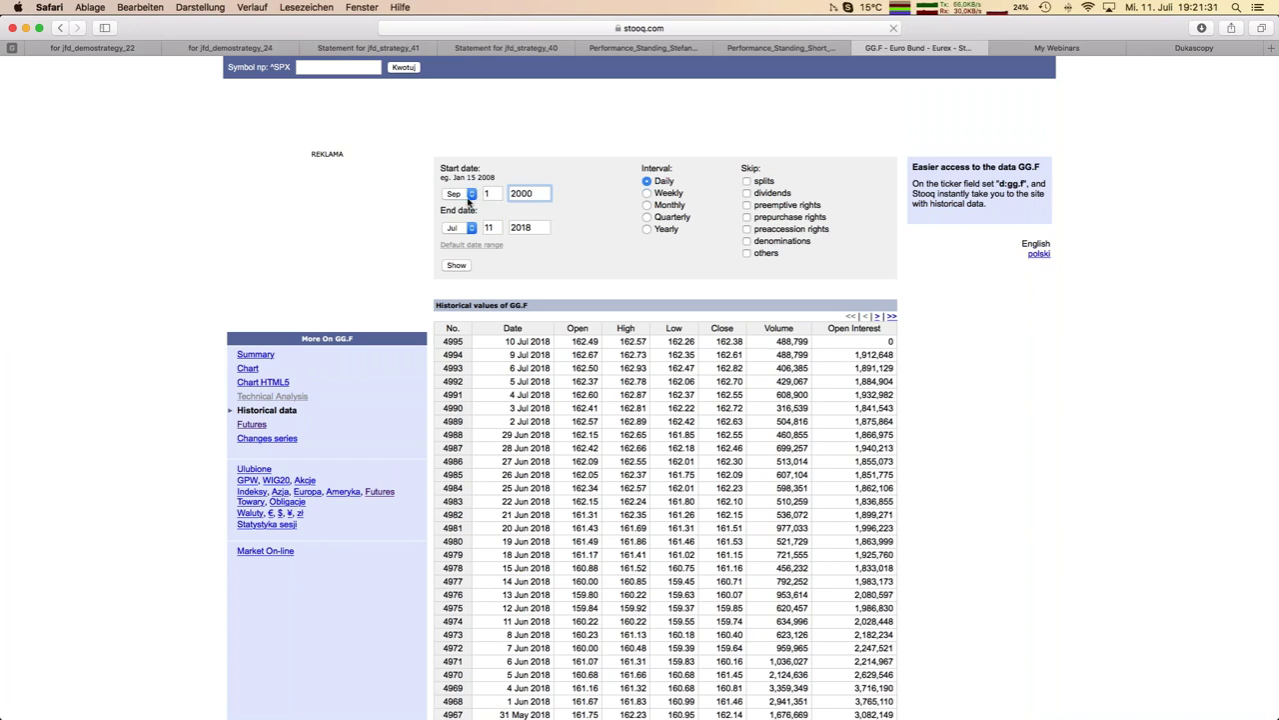
left_click(471, 196)
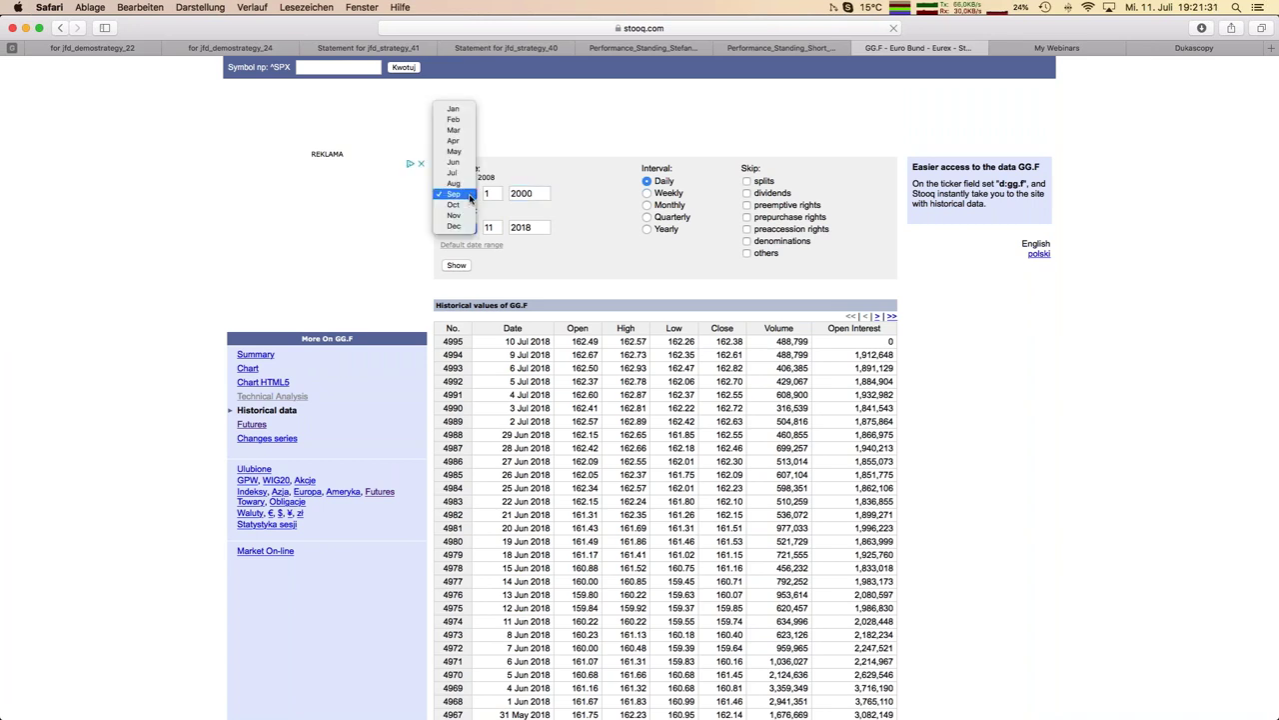
left_click(458, 110)
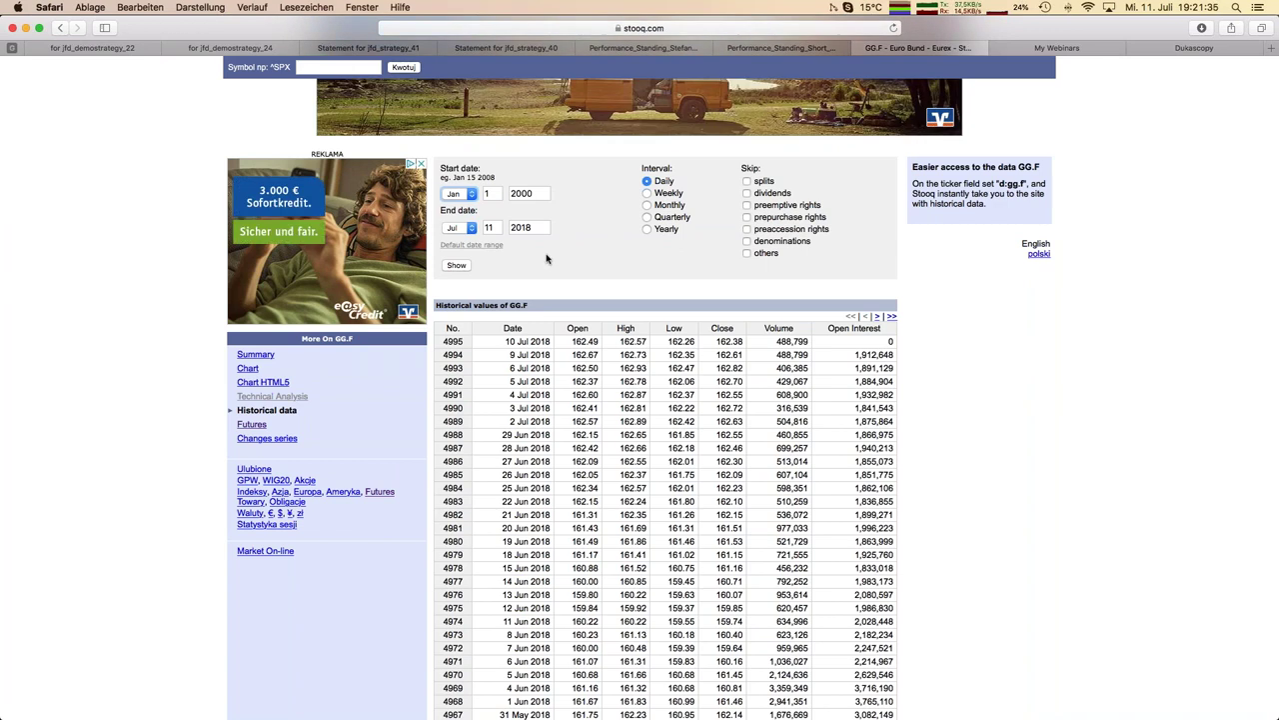
left_click(455, 265)
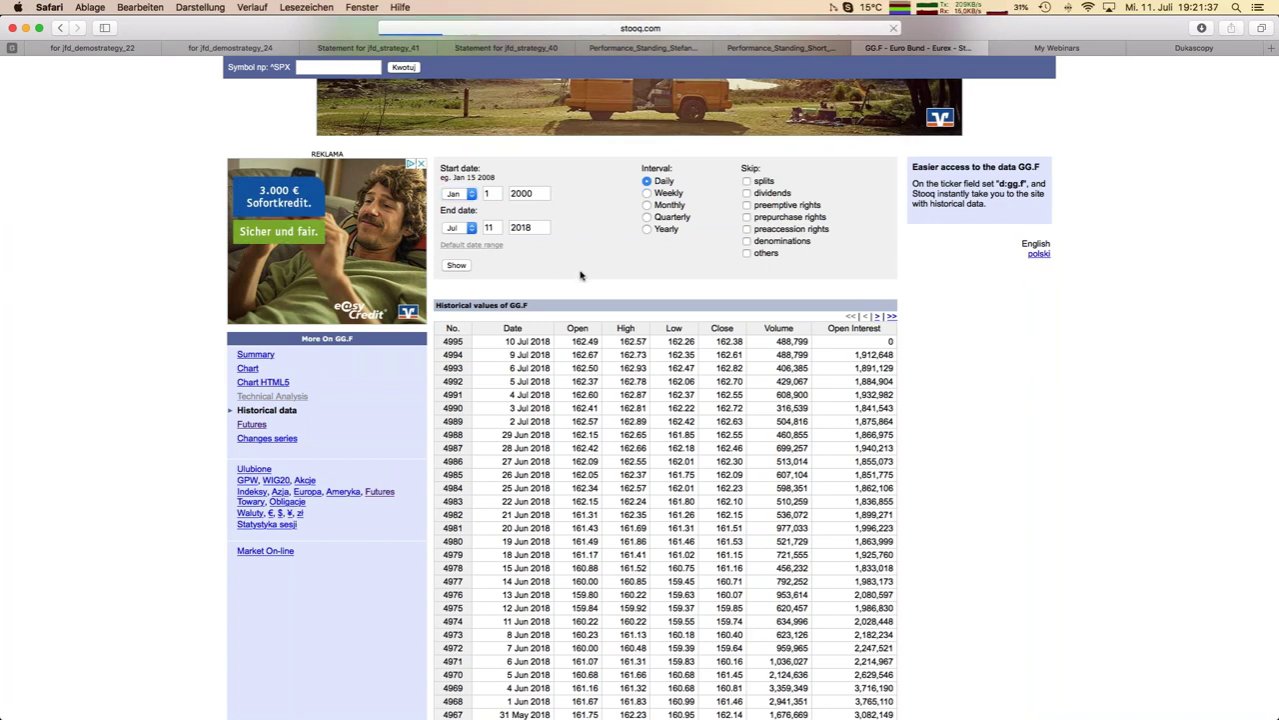
Download the GG.F historical data as a CSV file.
scroll(580, 275, "down", 7)
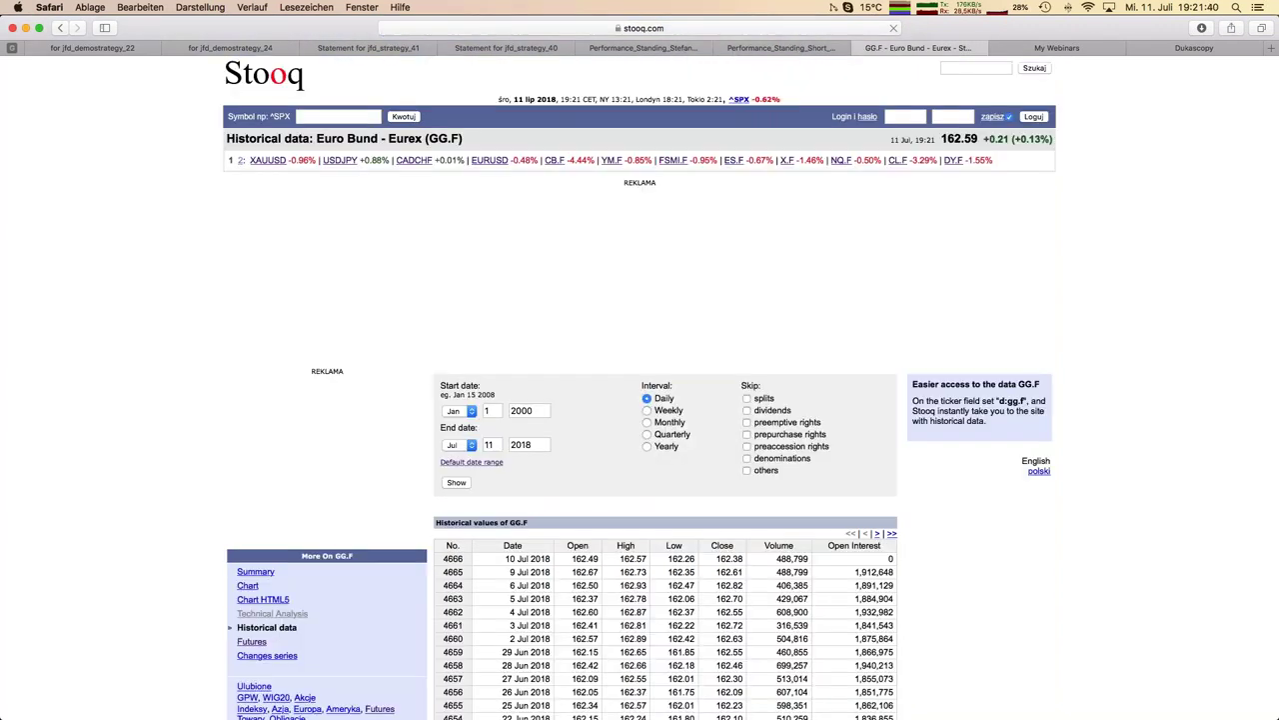
scroll(663, 597, "down", 10)
left_click(661, 562)
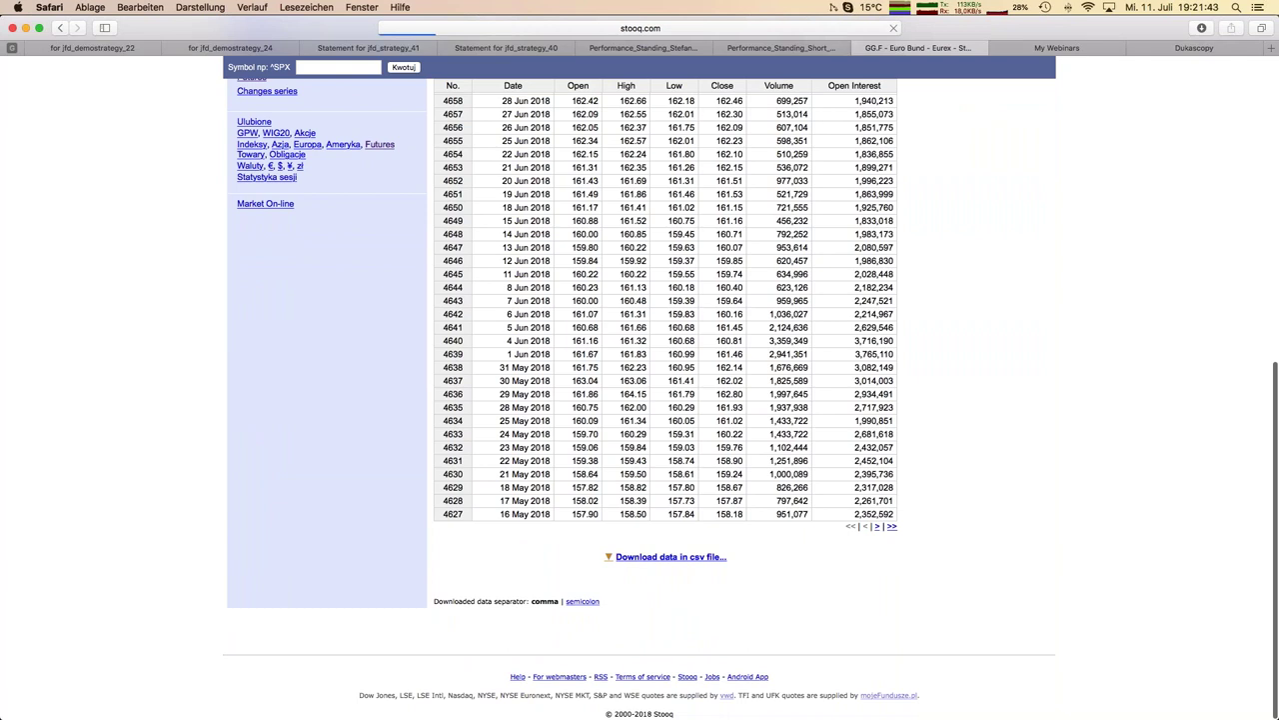
Open gg_f_d-4.csv from the Downloads folder in Finder and import it into LibreOffice with the preset text import options.
mouse_move(2, 283)
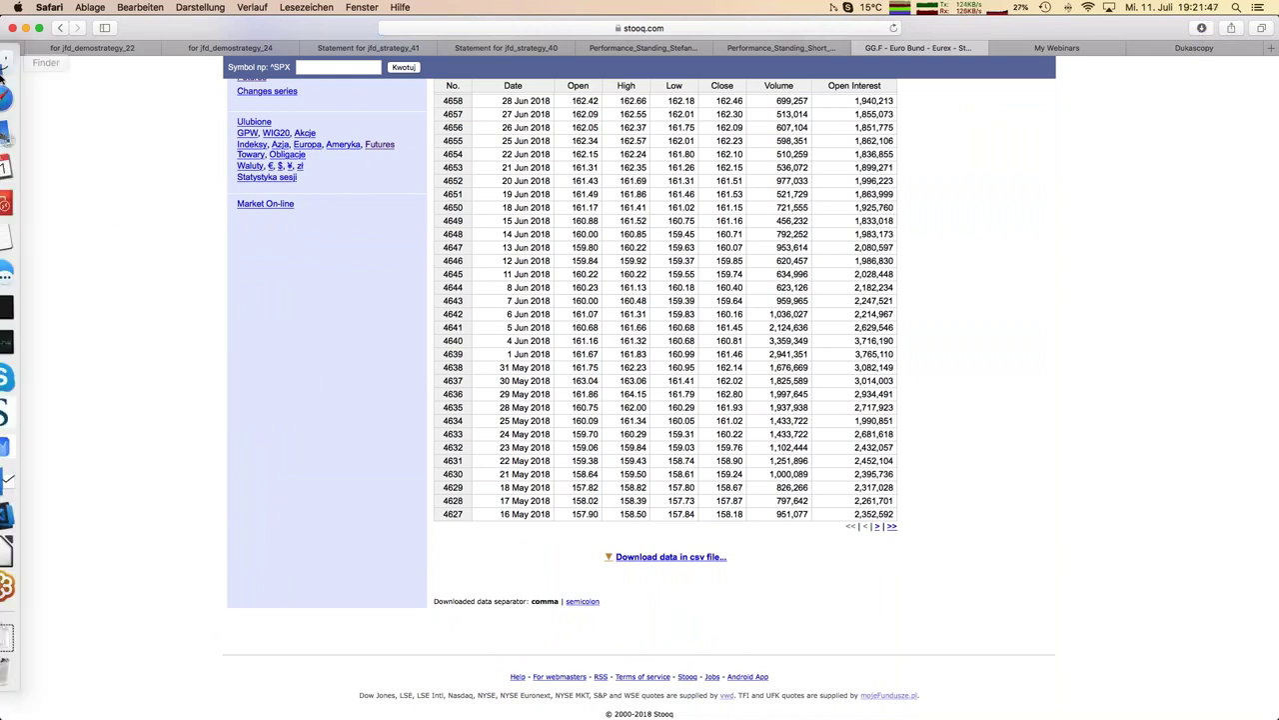
left_click(20, 66)
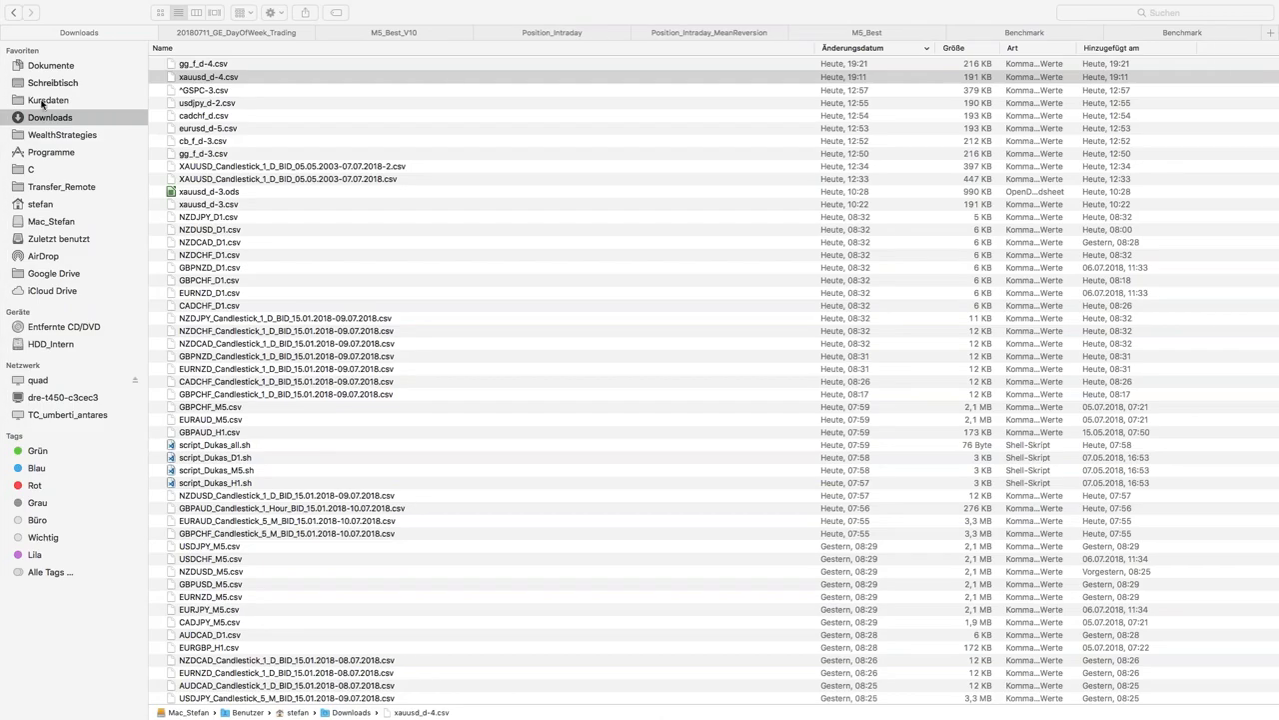
left_click(200, 64)
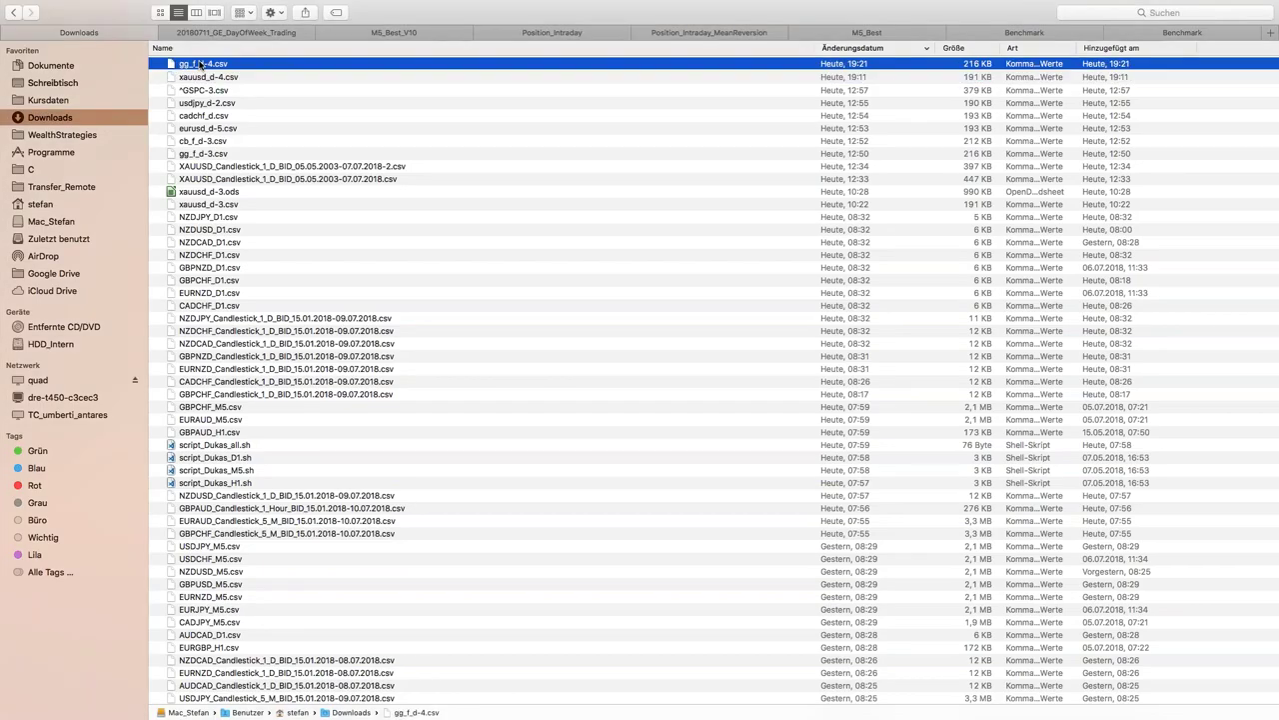
double_click(200, 64)
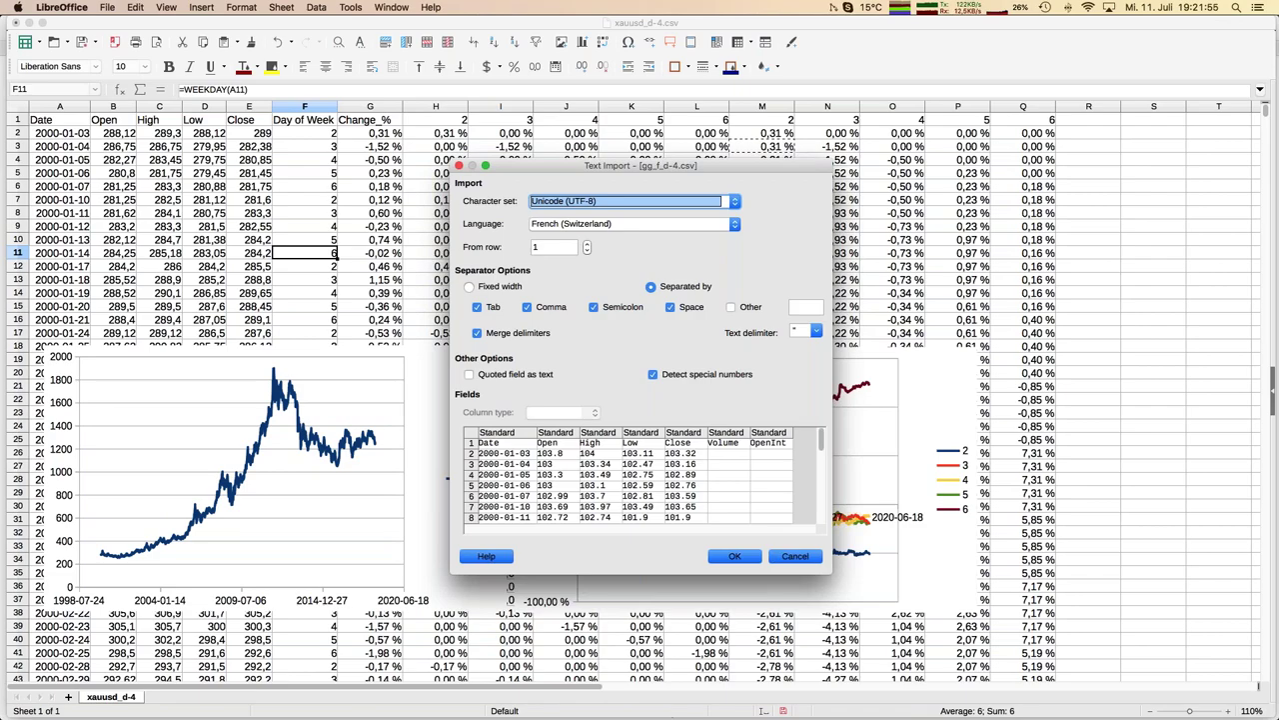
key("Return")
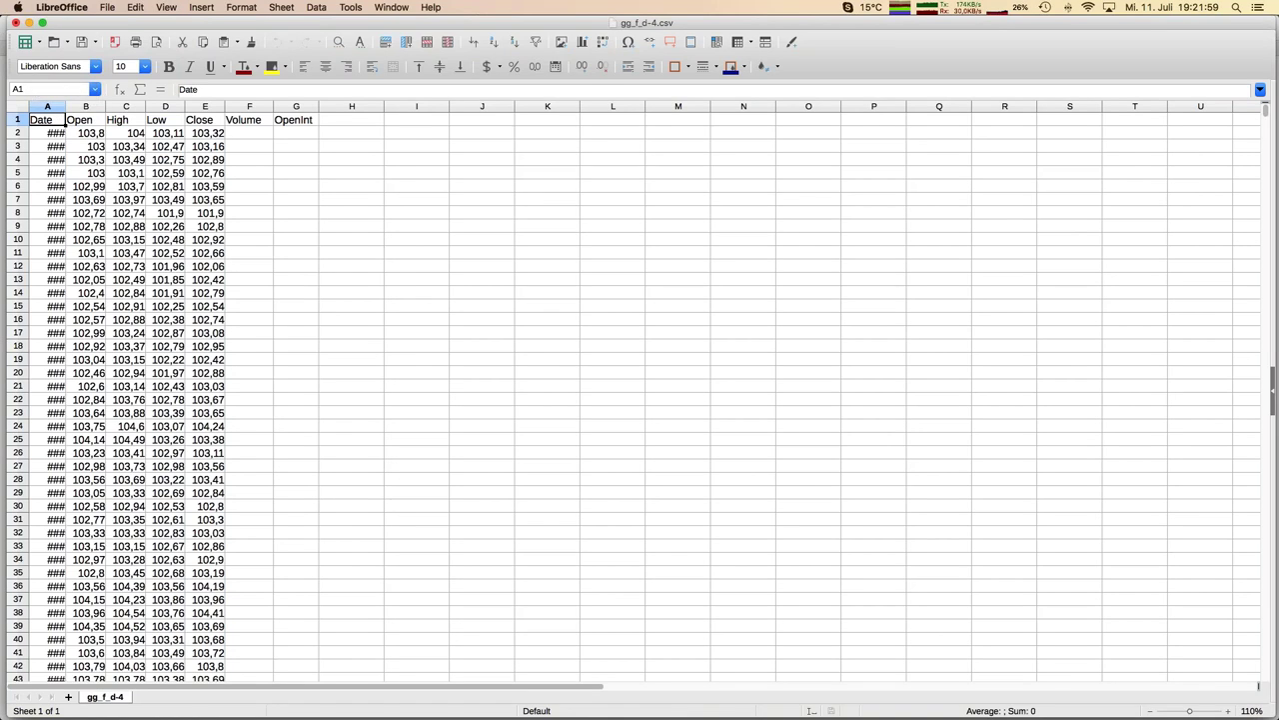
Widen column A to fit the dates and copy the Bund date and price data in A2:E4667.
double_click(65, 106)
left_click(67, 135)
key("super+shift+Right")
key("super+shift+Down")
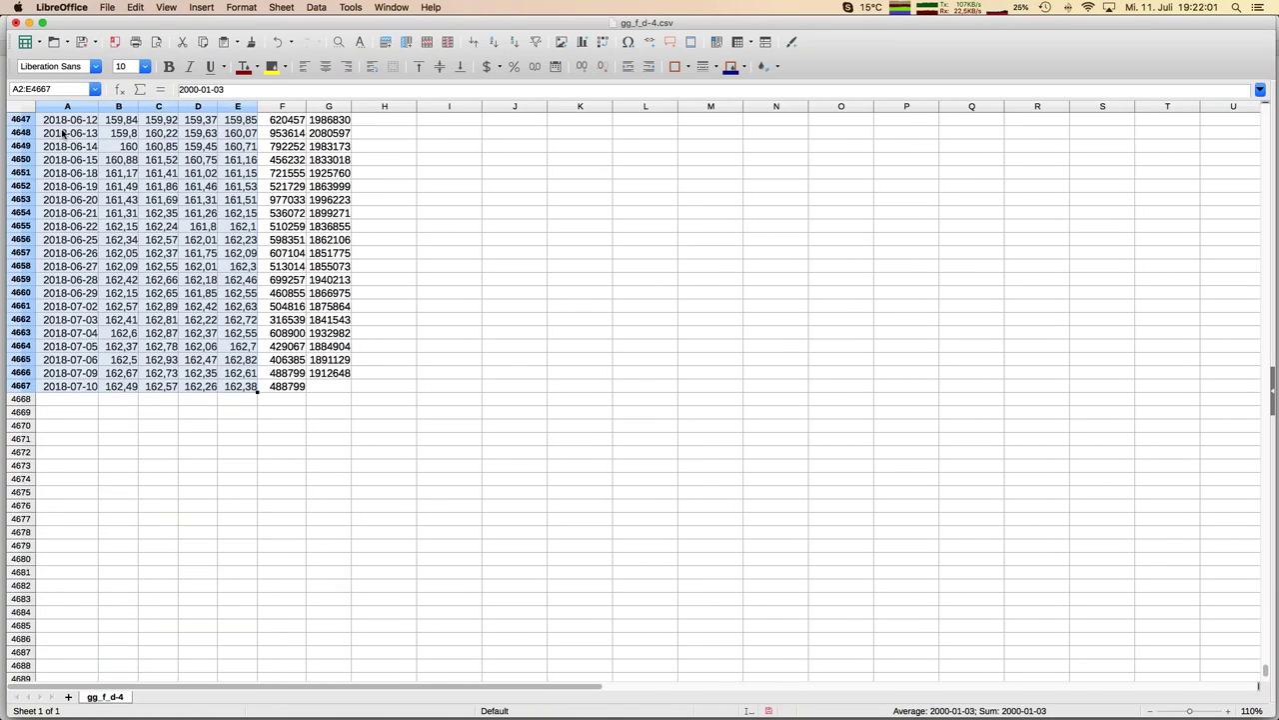
key("super+c")
Paste the copied Bund data over the gold data in xauusd_d-4.csv, starting at cell A2.
key("super+grave")
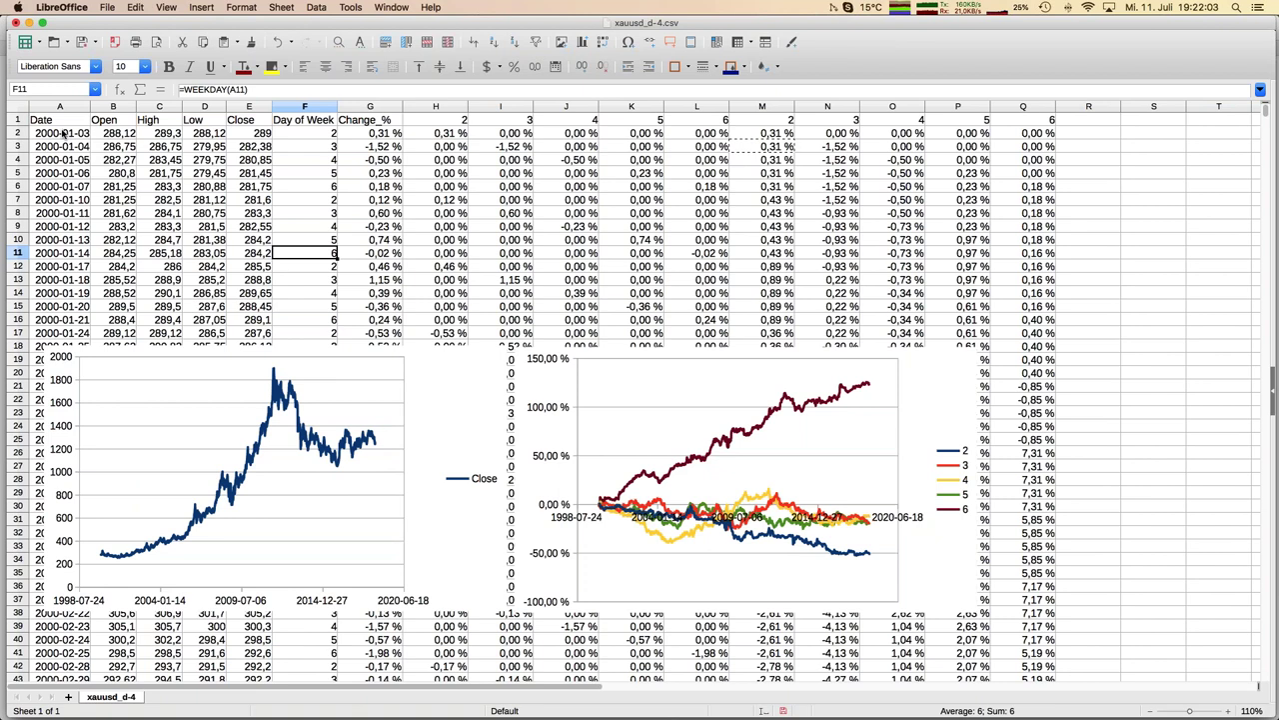
key("Home")
left_click(63, 133)
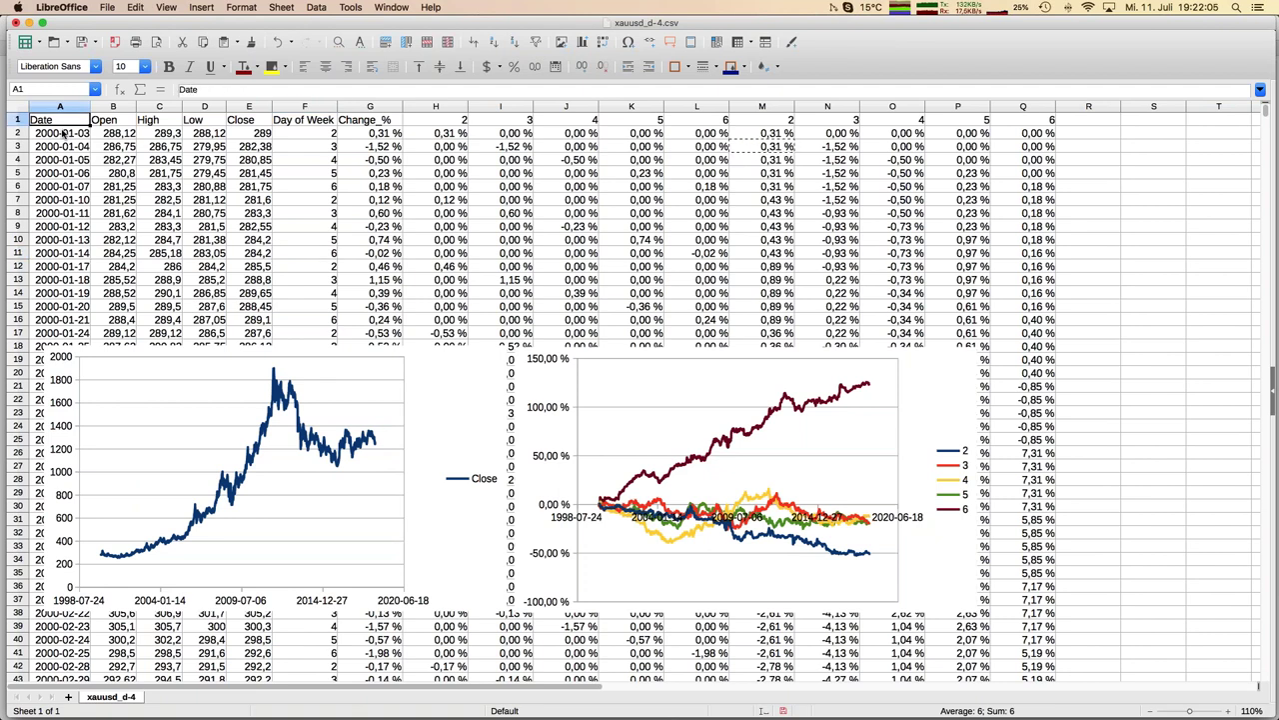
key("super+v")
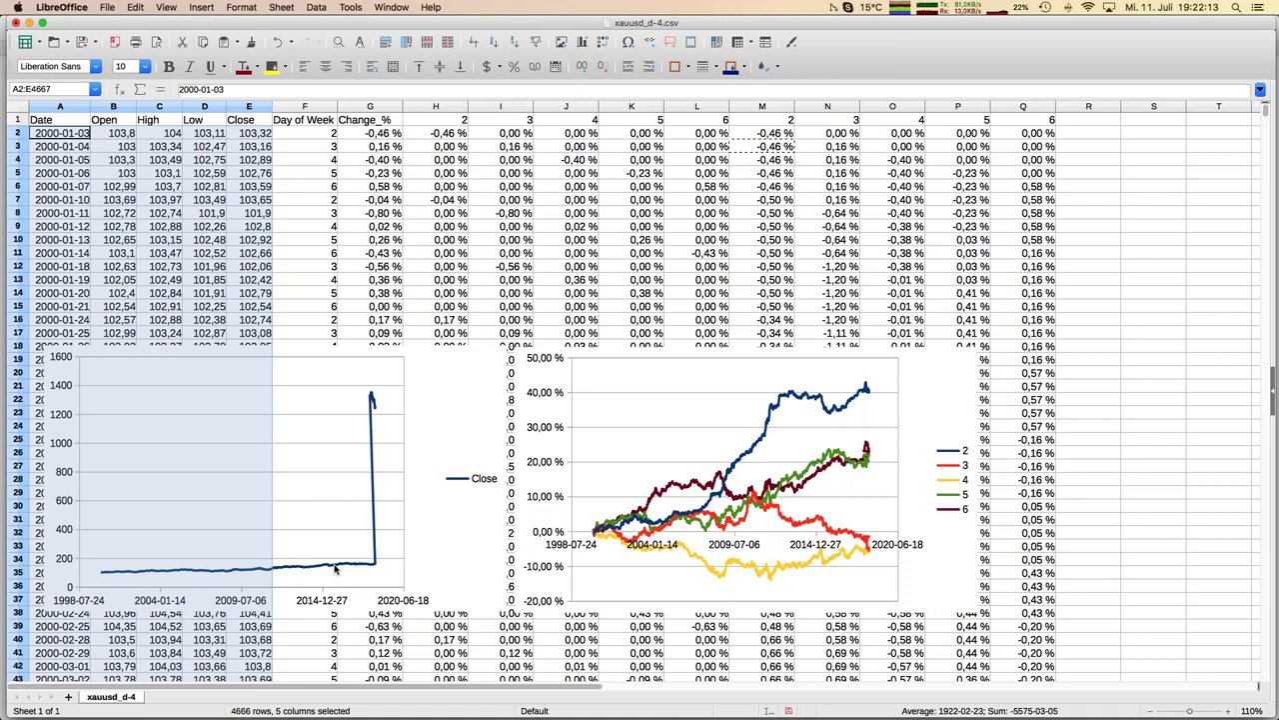
Clear the leftover gold rows A4668:Q4763 below the pasted Bund data and return to cell A1.
left_click(181, 294)
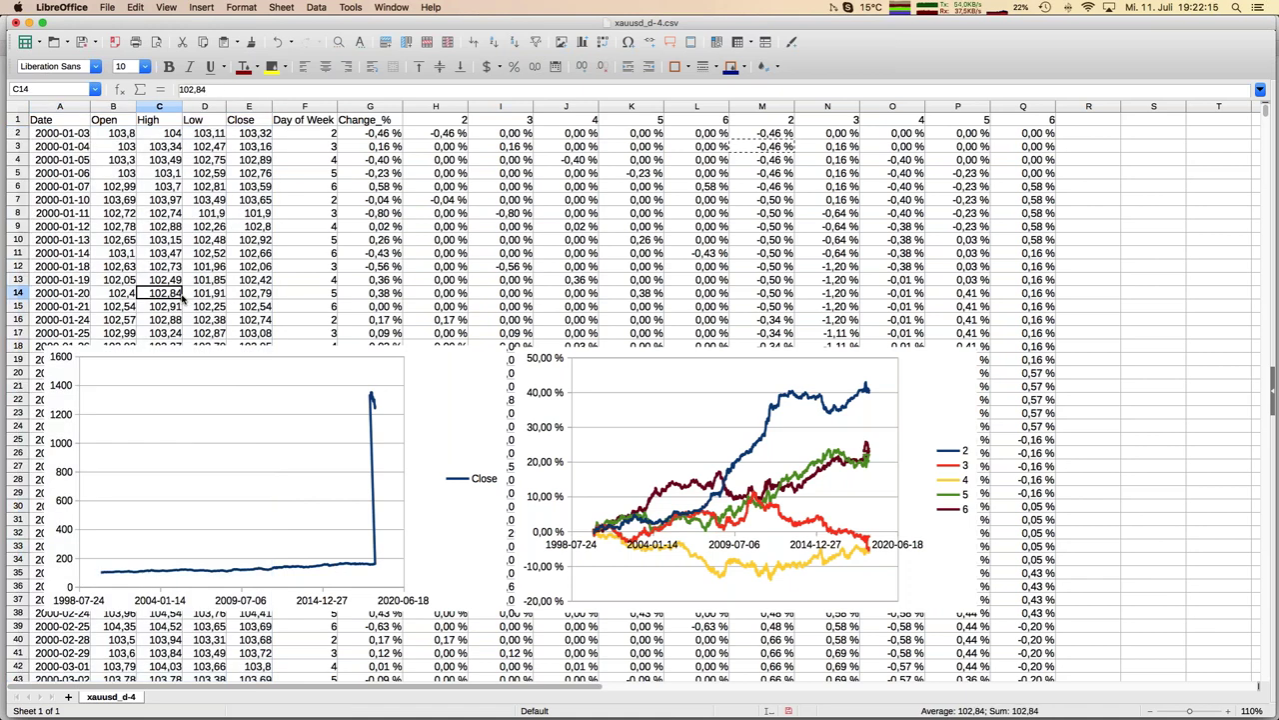
scroll(181, 297, "down", 20)
key("super+Down")
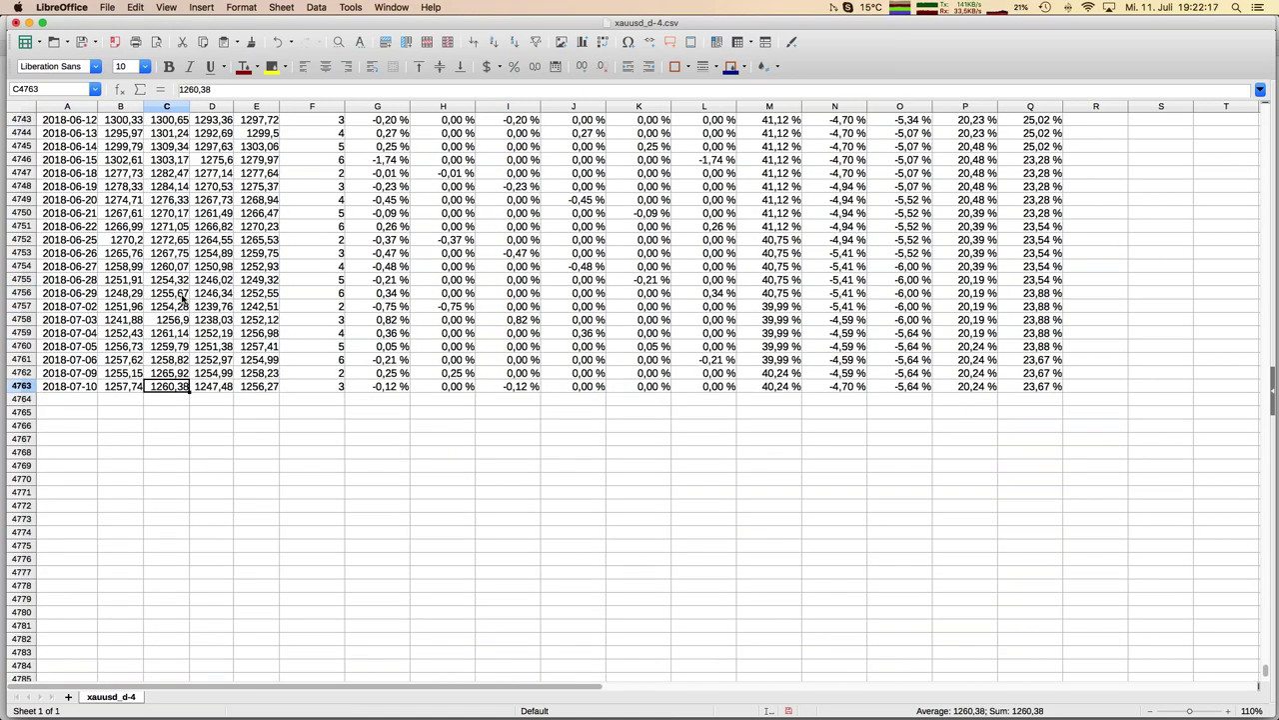
key("Page_Up")
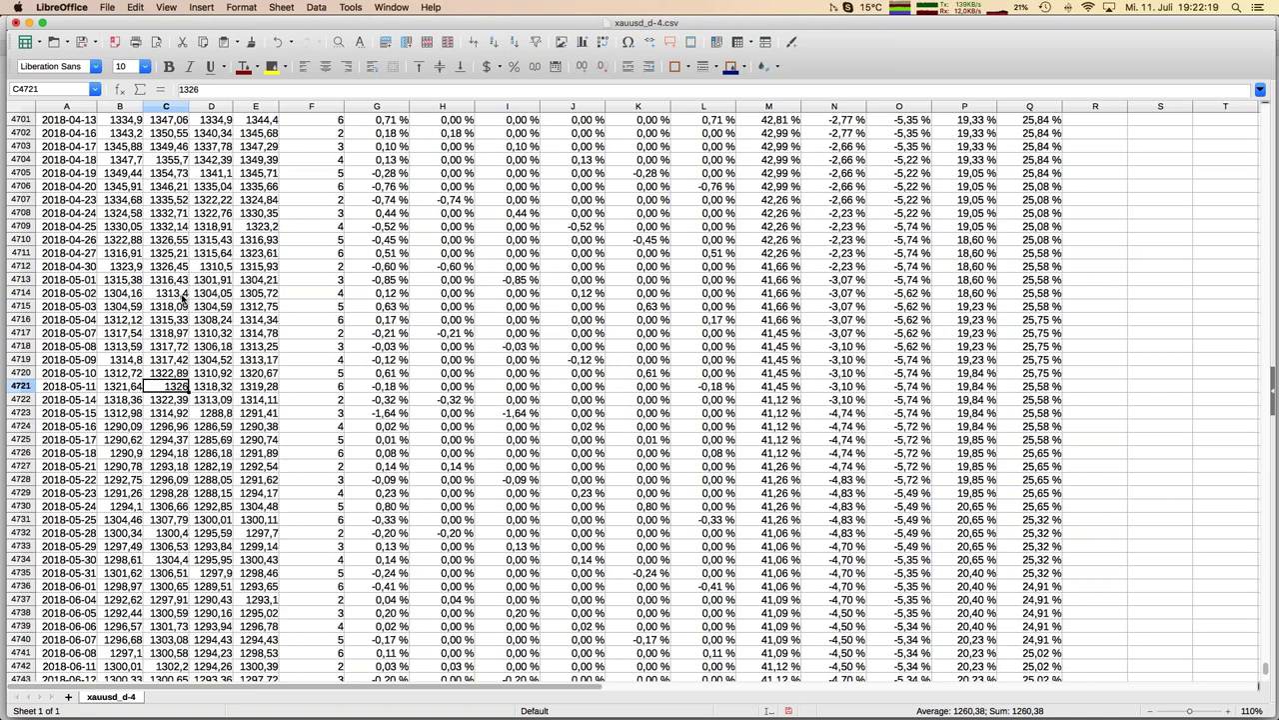
key("Page_Up")
key("Page_Up")
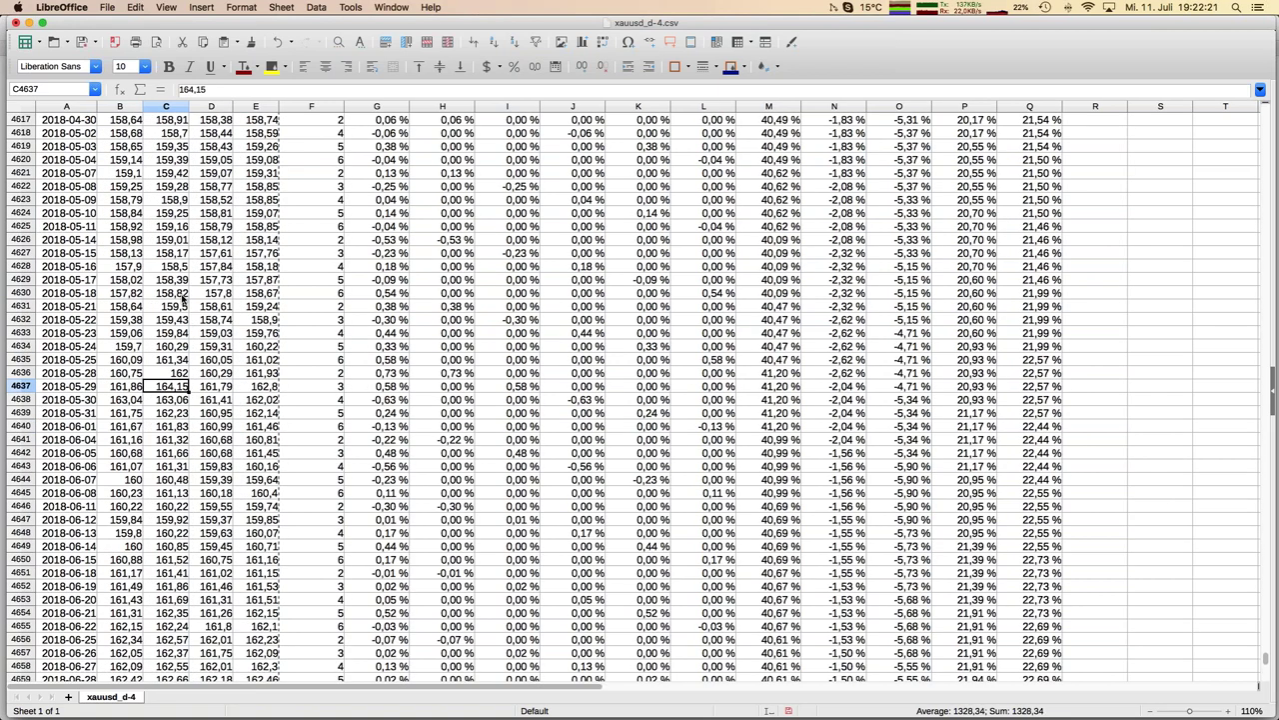
key("Page_Down")
key("Up")
key("Up")
key("Up")
key("Up")
key("Up")
key("Up")
key("Up")
key("Up")
key("Up")
key("Up")
key("Up")
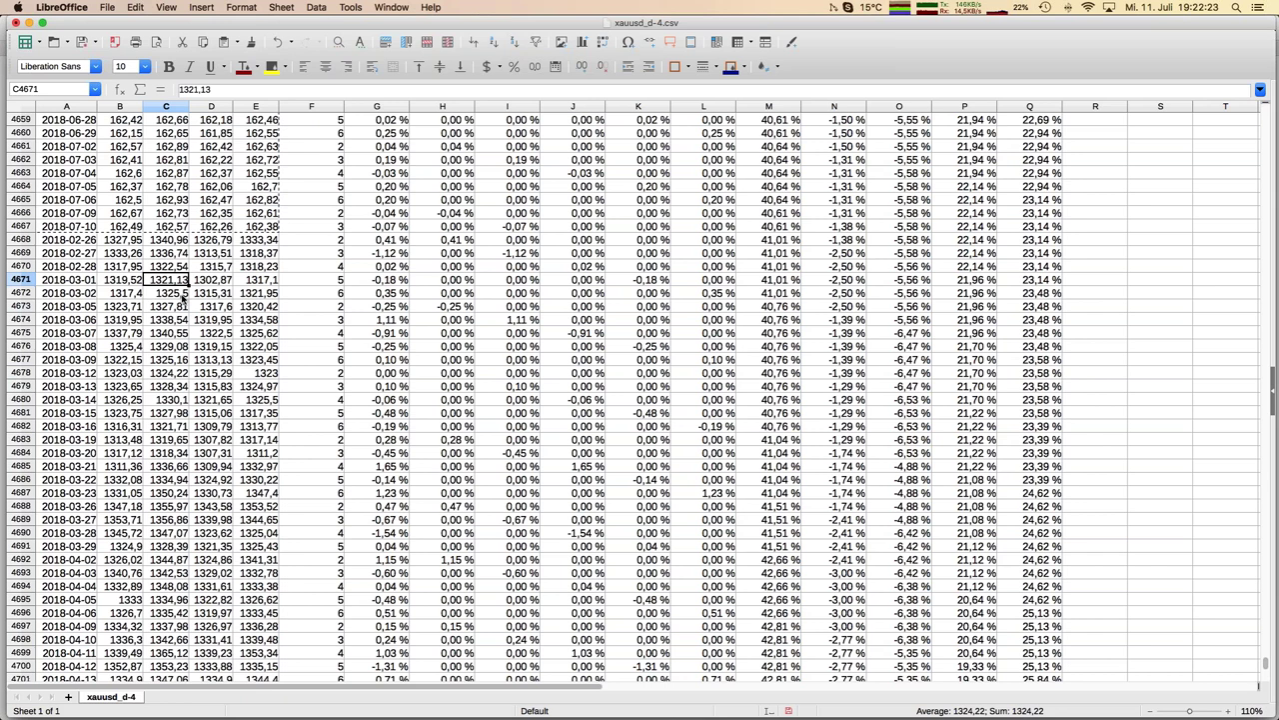
key("Left")
key("Left")
key("ctrl+shift+End")
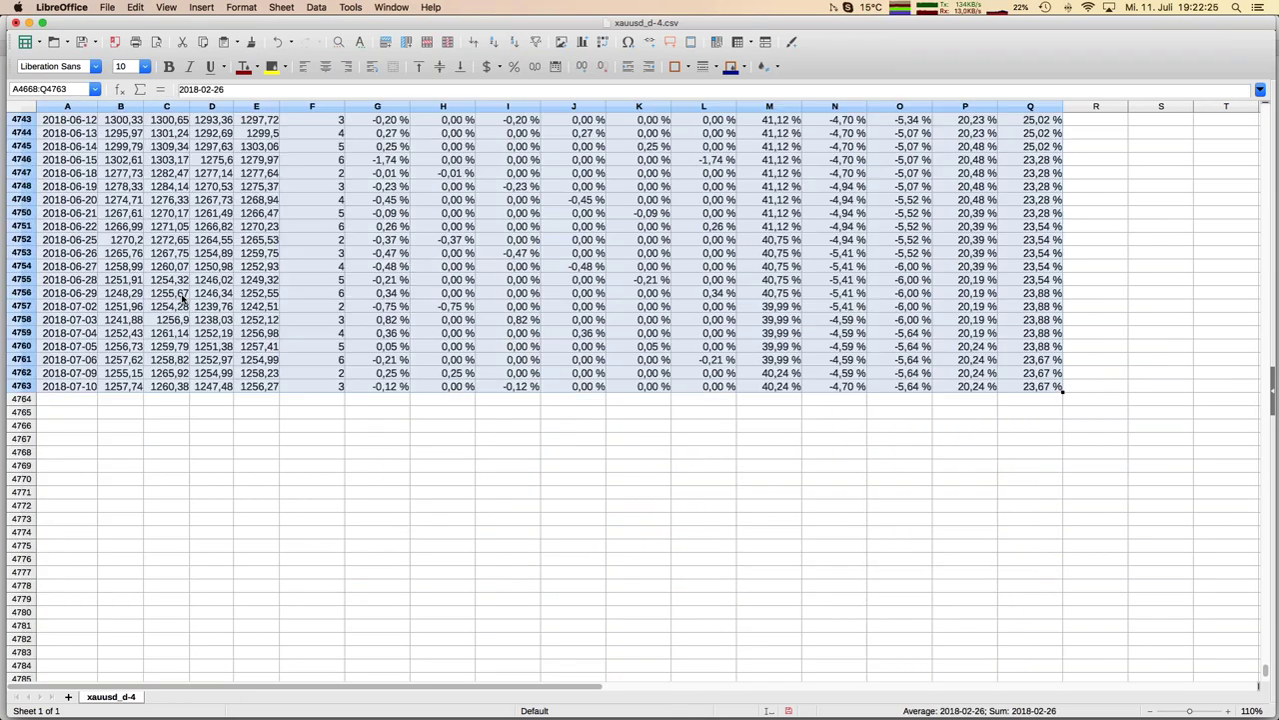
key("Delete")
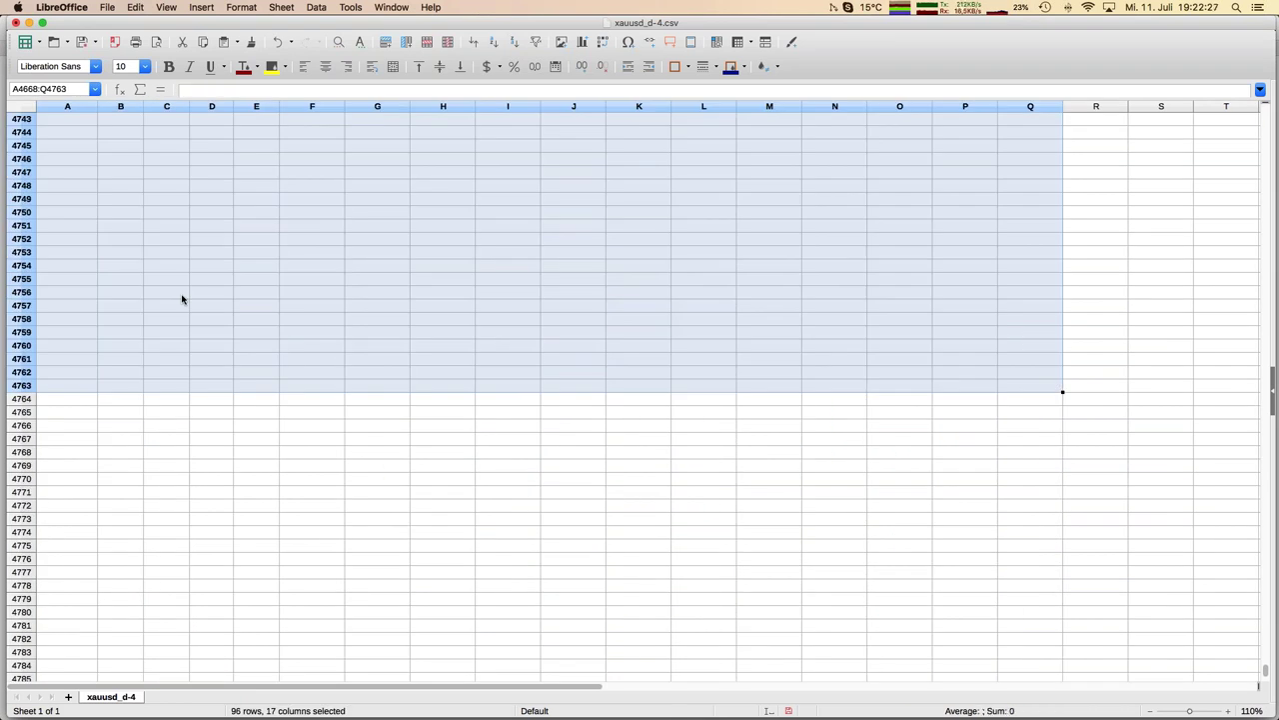
key("Up")
key("ctrl+Home")
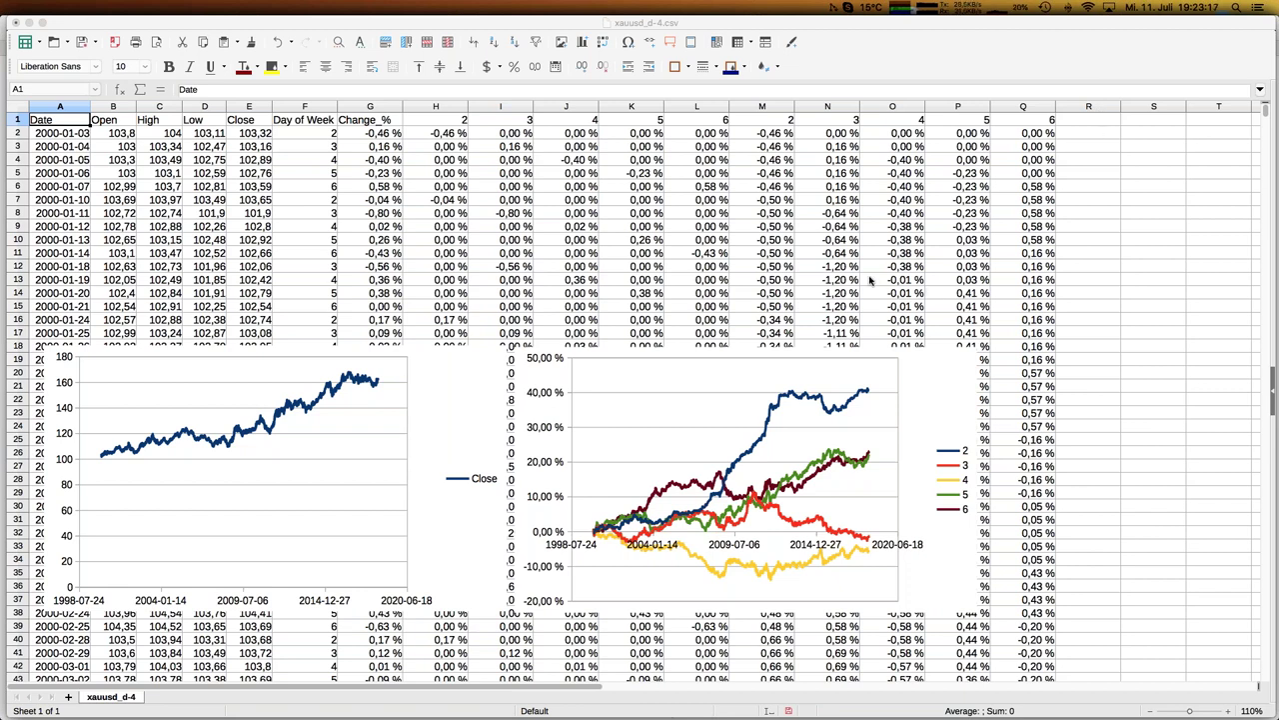
Switch to Safari and open the Stooq historical data page for the symbol cb.f.
mouse_move(2, 279)
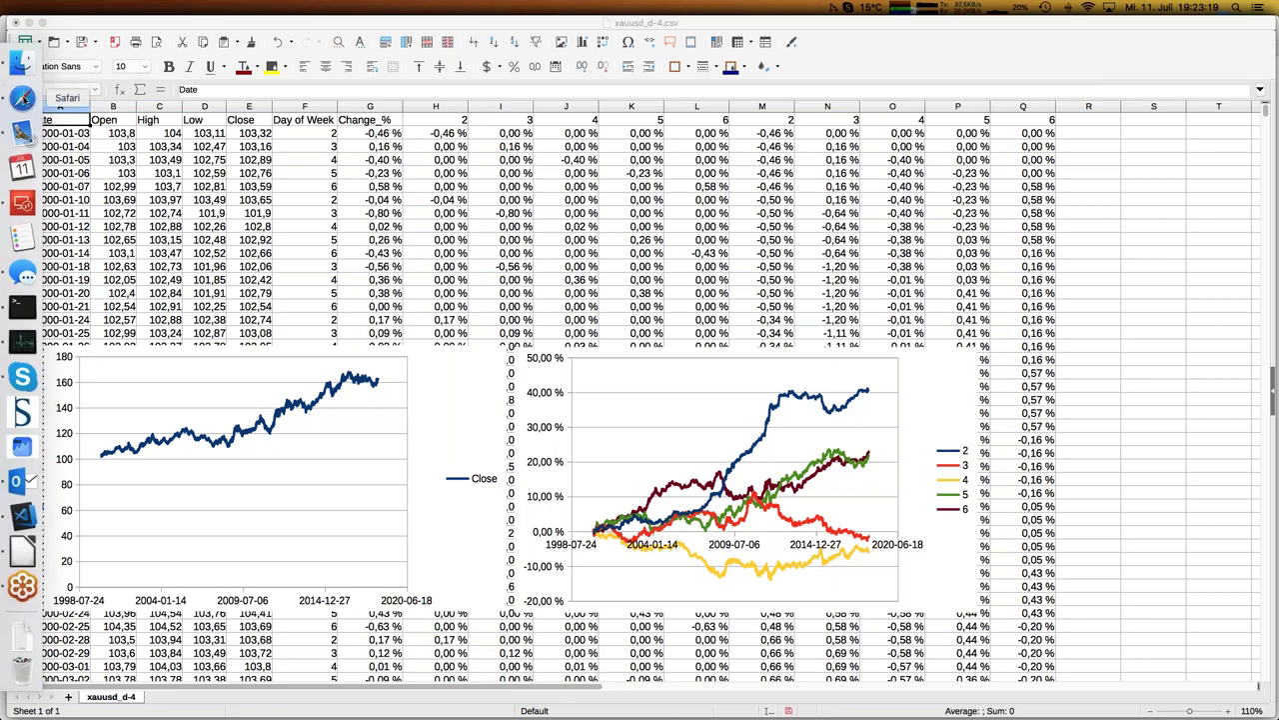
left_click(22, 97)
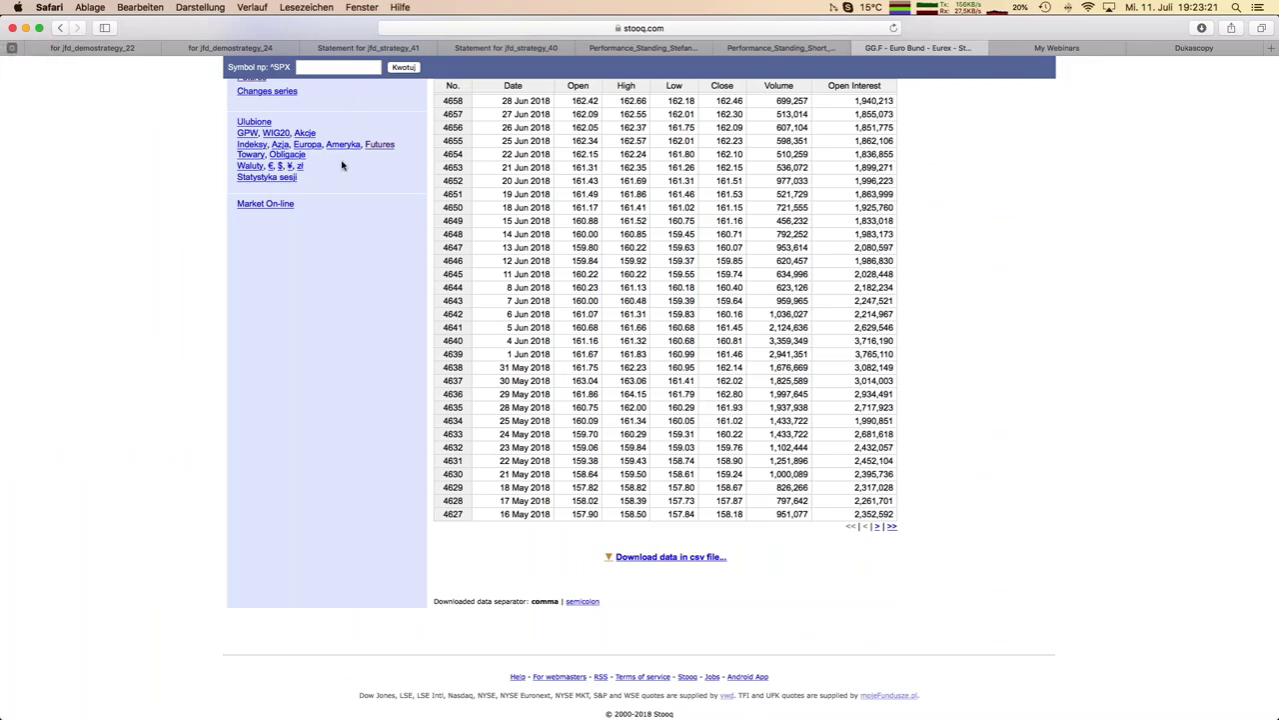
left_click(333, 66)
type("cb.f")
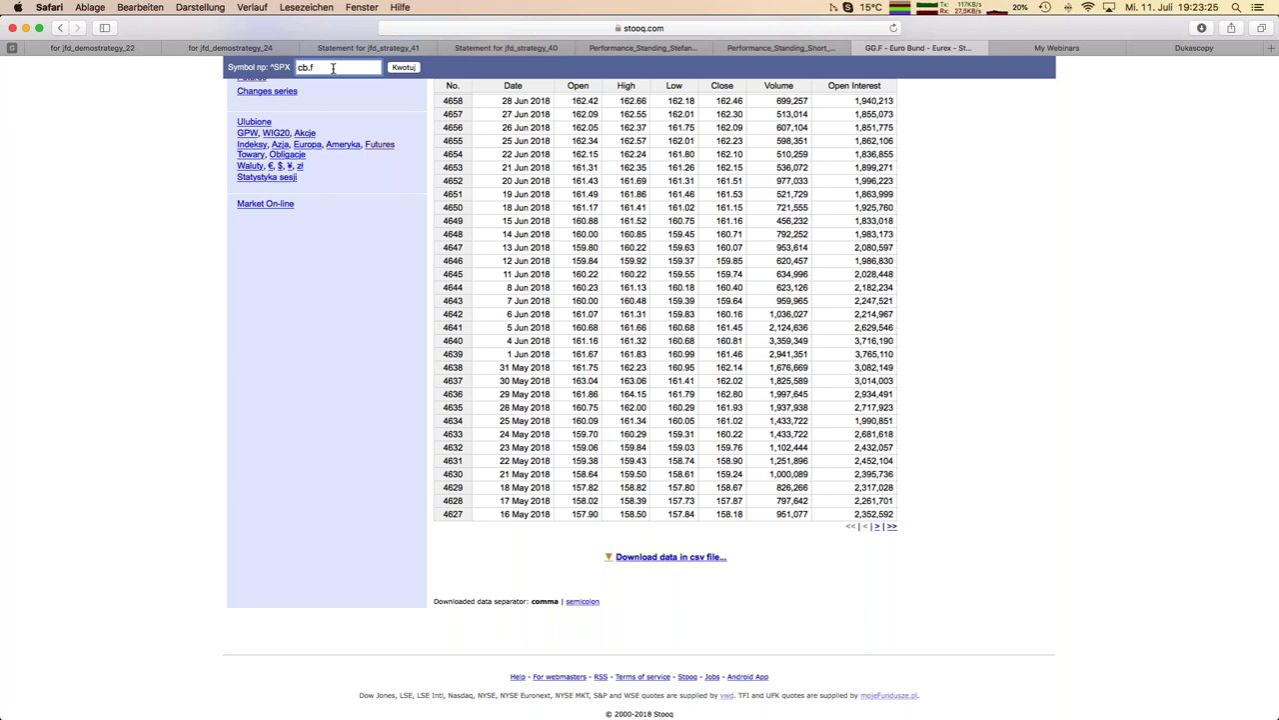
left_click(308, 88)
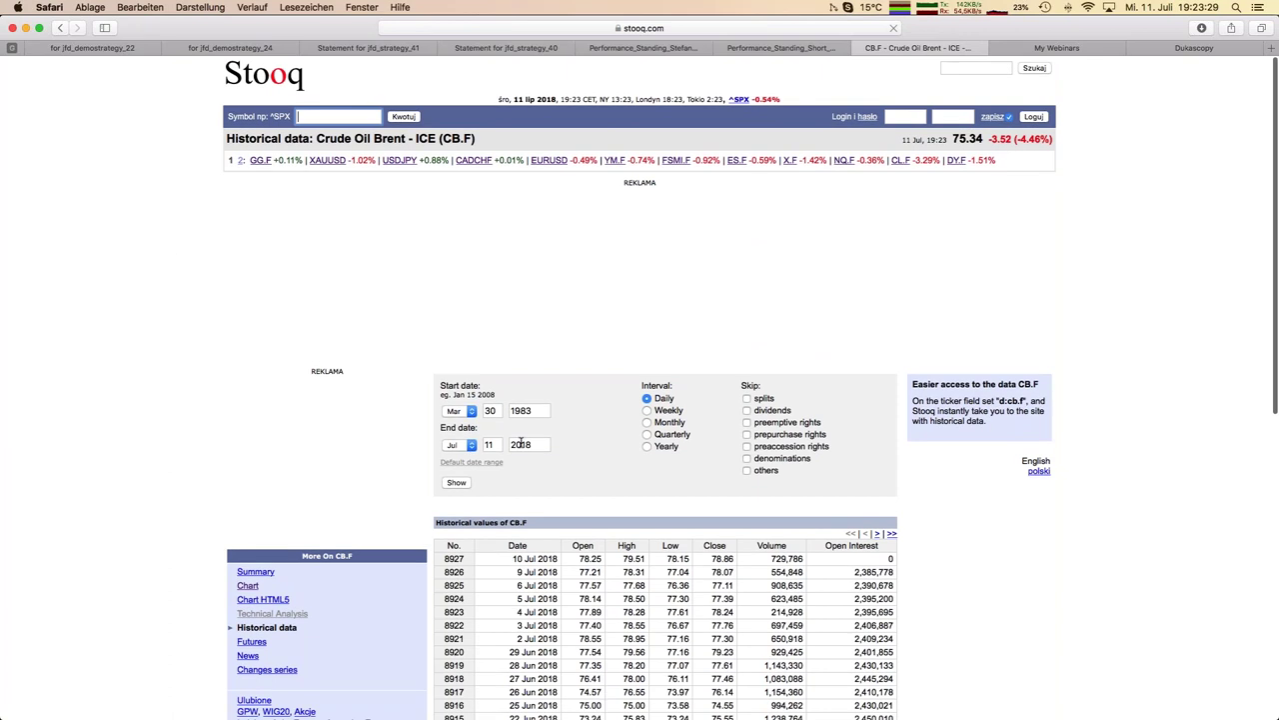
Set the start date of the Brent crude history to Jan 01 2000 and show the data for that range.
double_click(529, 410)
type("200")
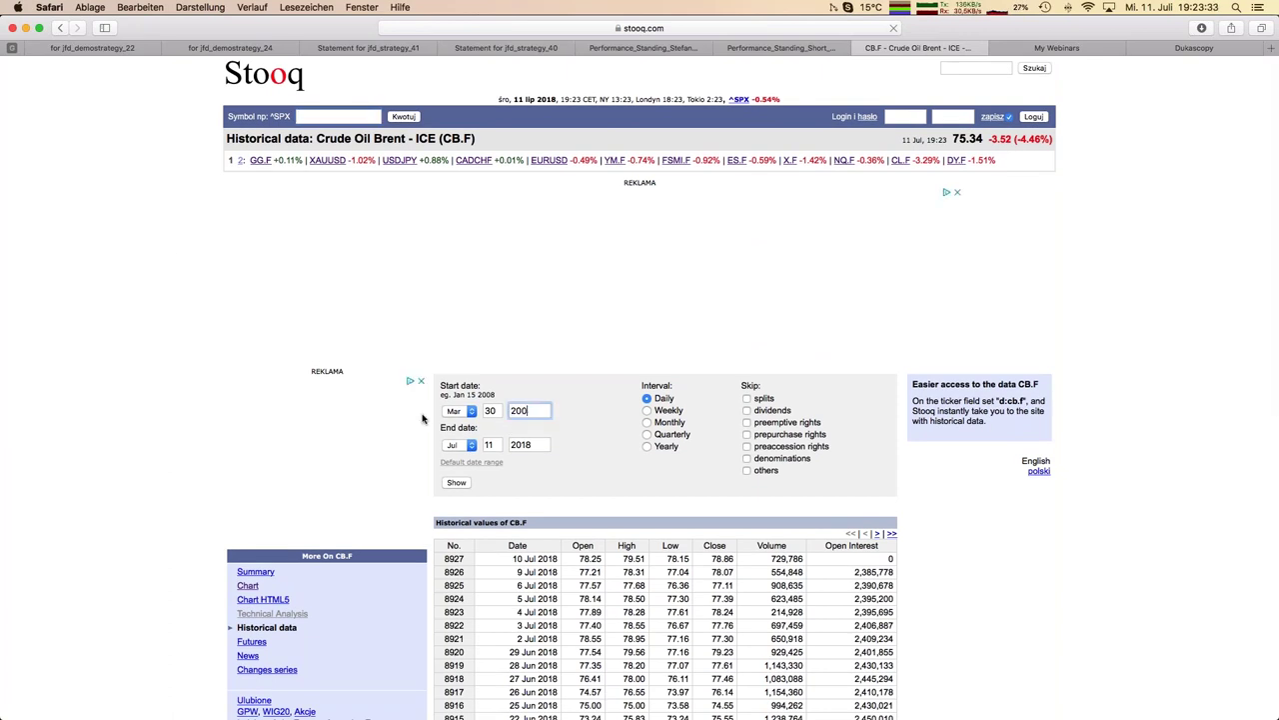
type("0")
double_click(491, 410)
type("01")
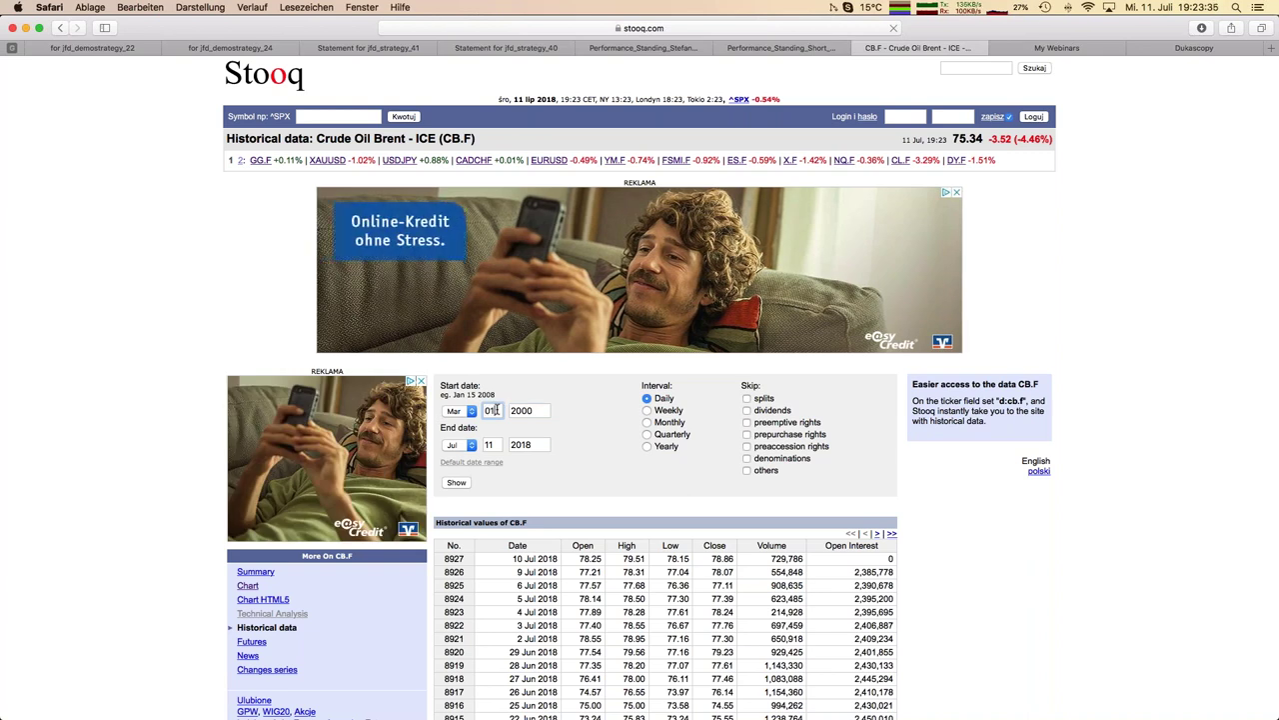
left_click(457, 411)
left_click(452, 387)
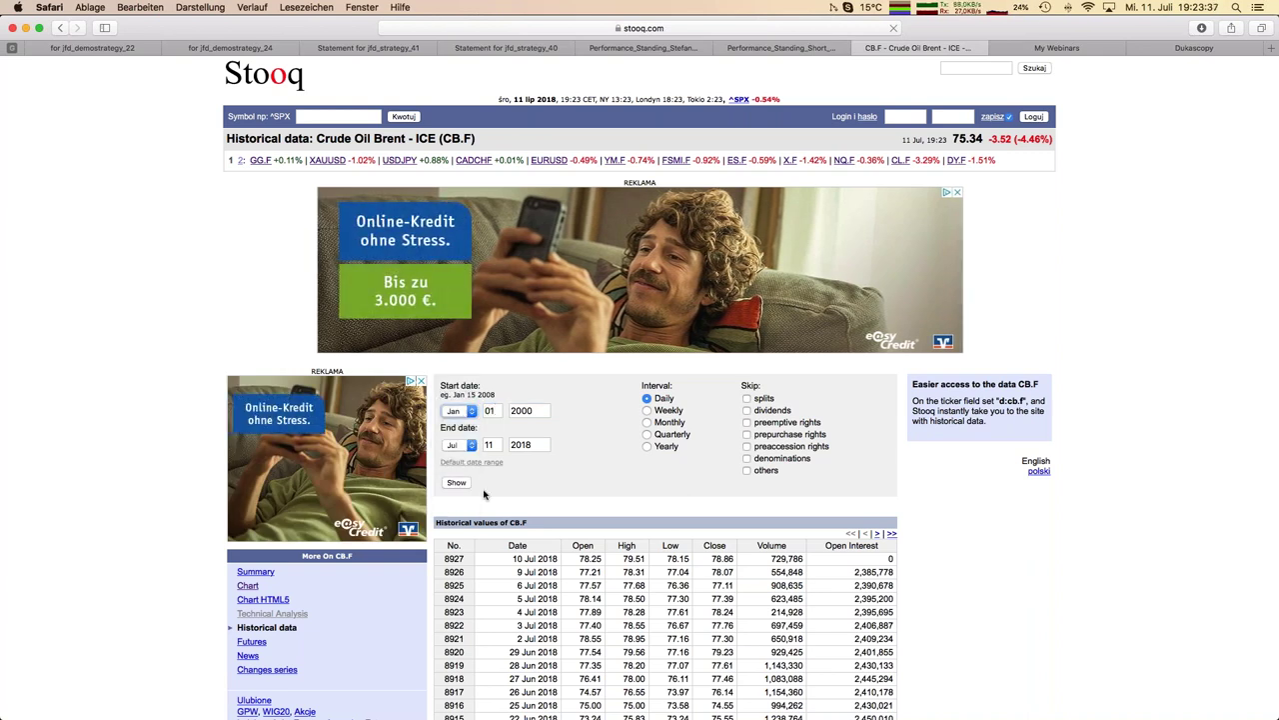
left_click(458, 483)
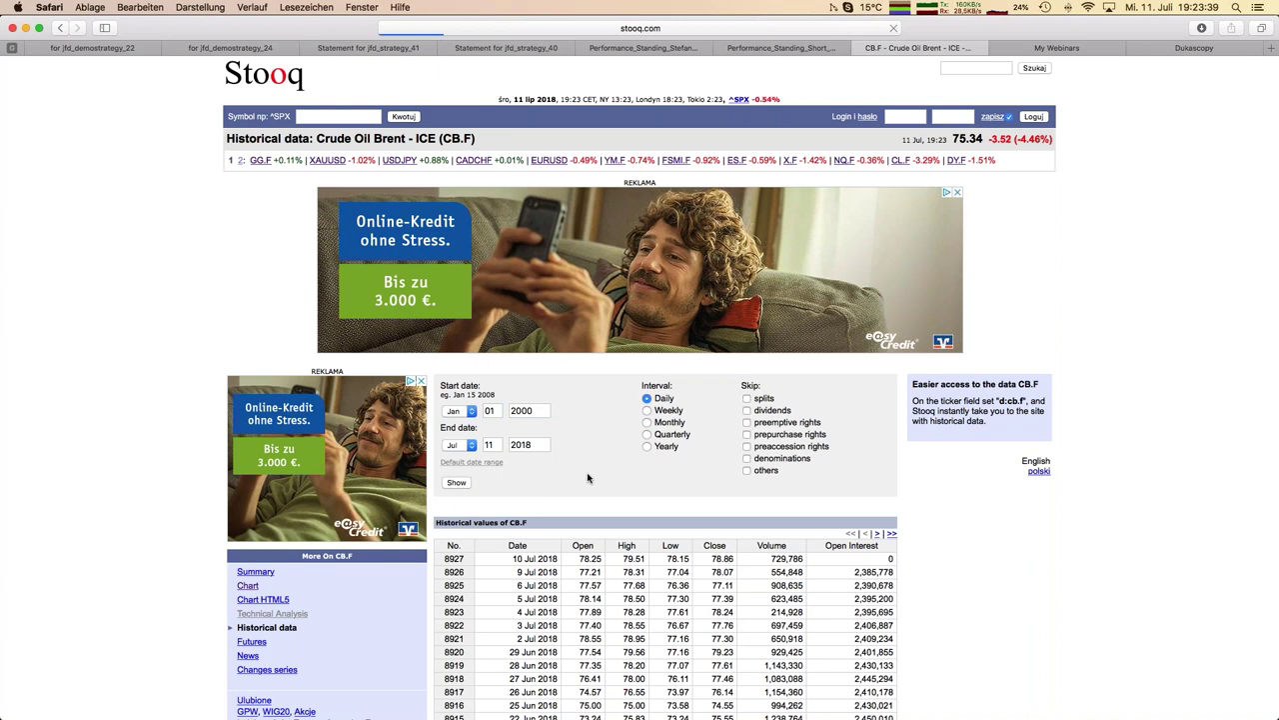
left_click(462, 487)
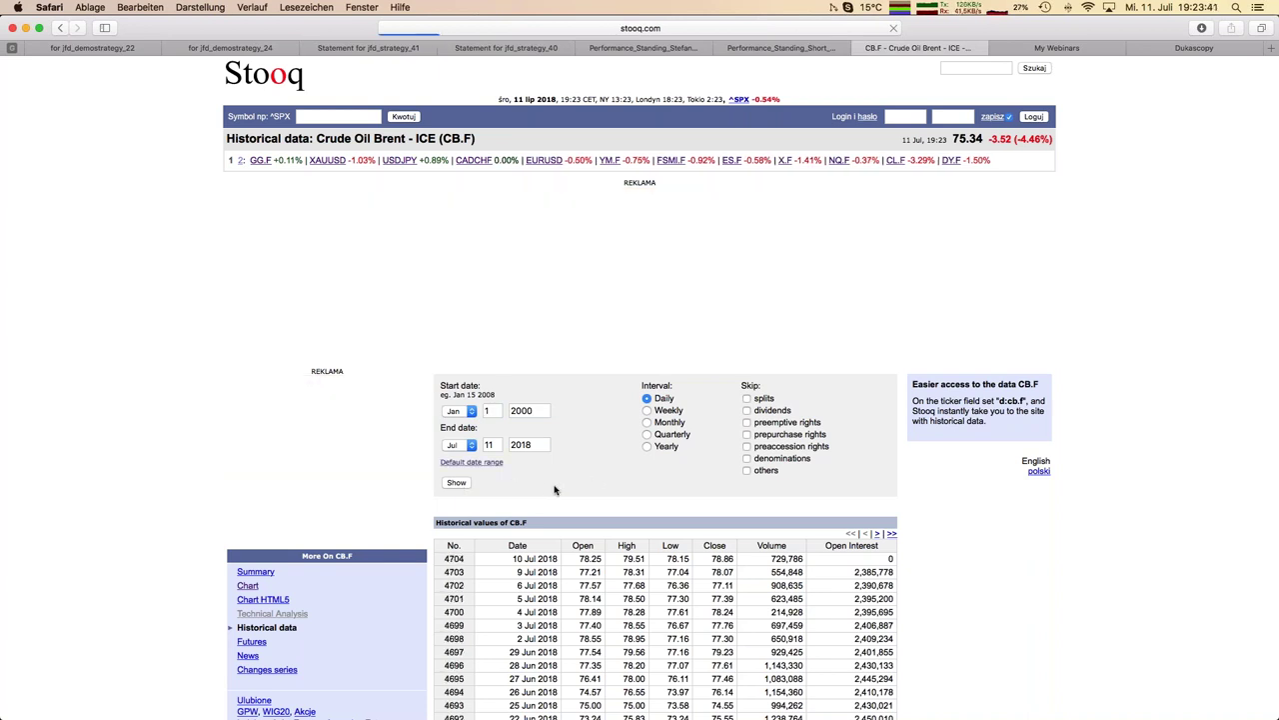
Download the Brent historical data as a CSV file.
scroll(555, 490, "down", 1)
scroll(555, 490, "down", 8)
scroll(555, 489, "down", 2)
left_click(664, 557)
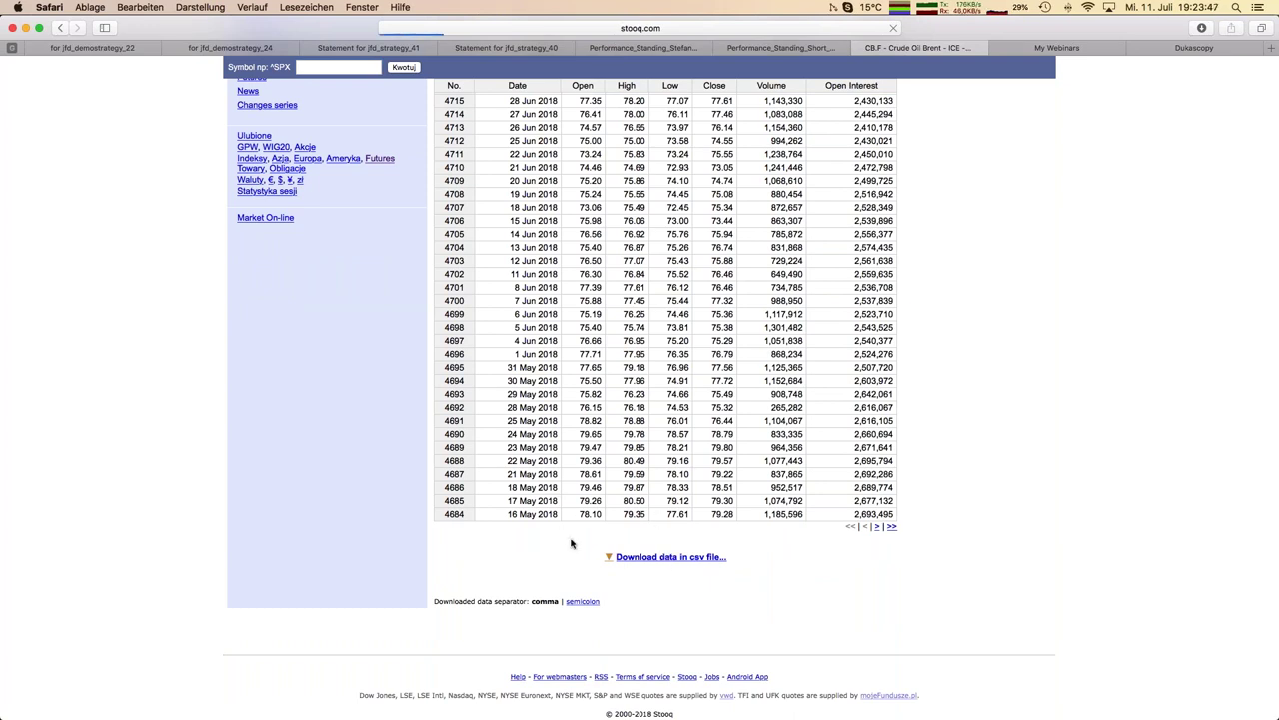
Open cb_f_d-4.csv from the Downloads folder in Finder and import it into LibreOffice with the preset text import options.
mouse_move(3, 409)
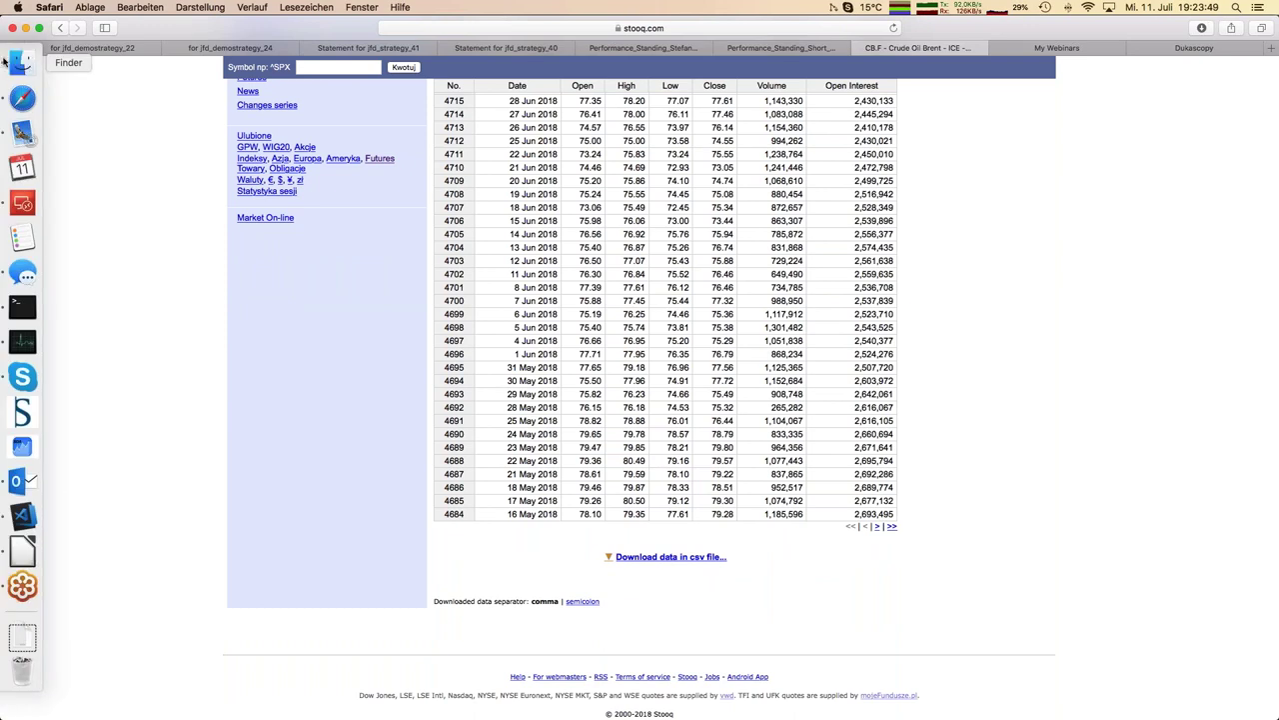
left_click(20, 62)
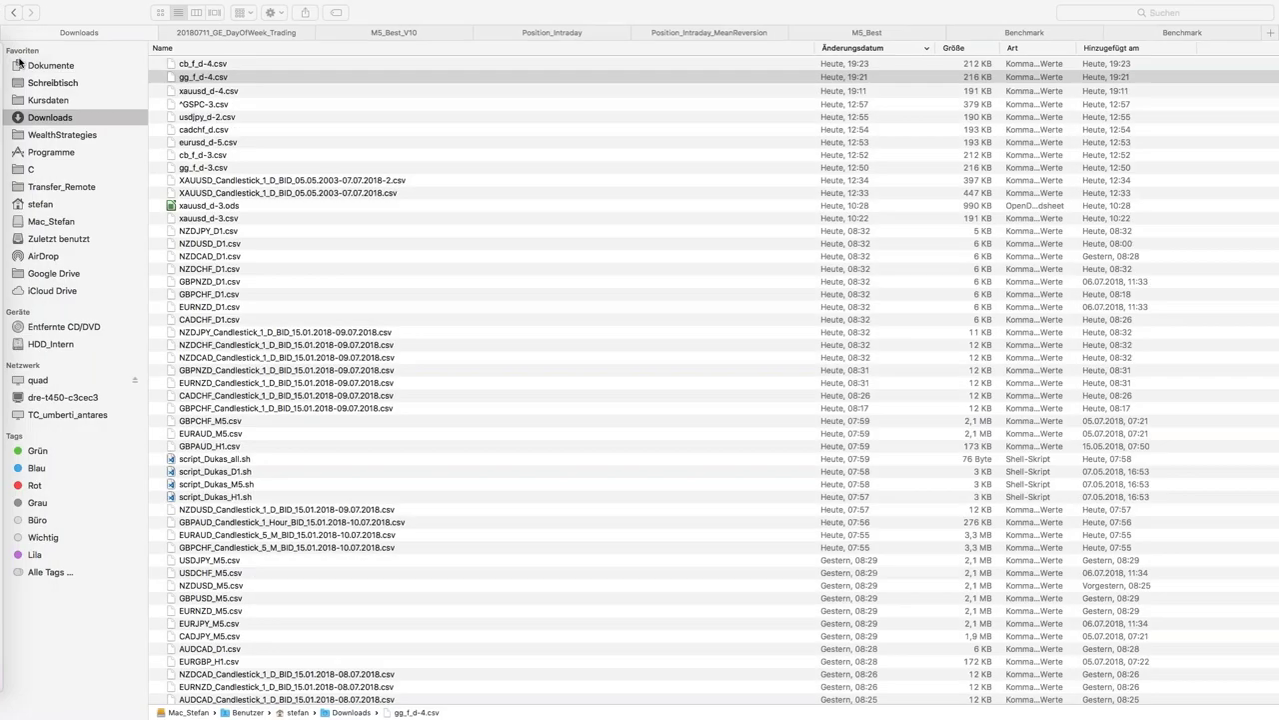
left_click(203, 64)
double_click(203, 64)
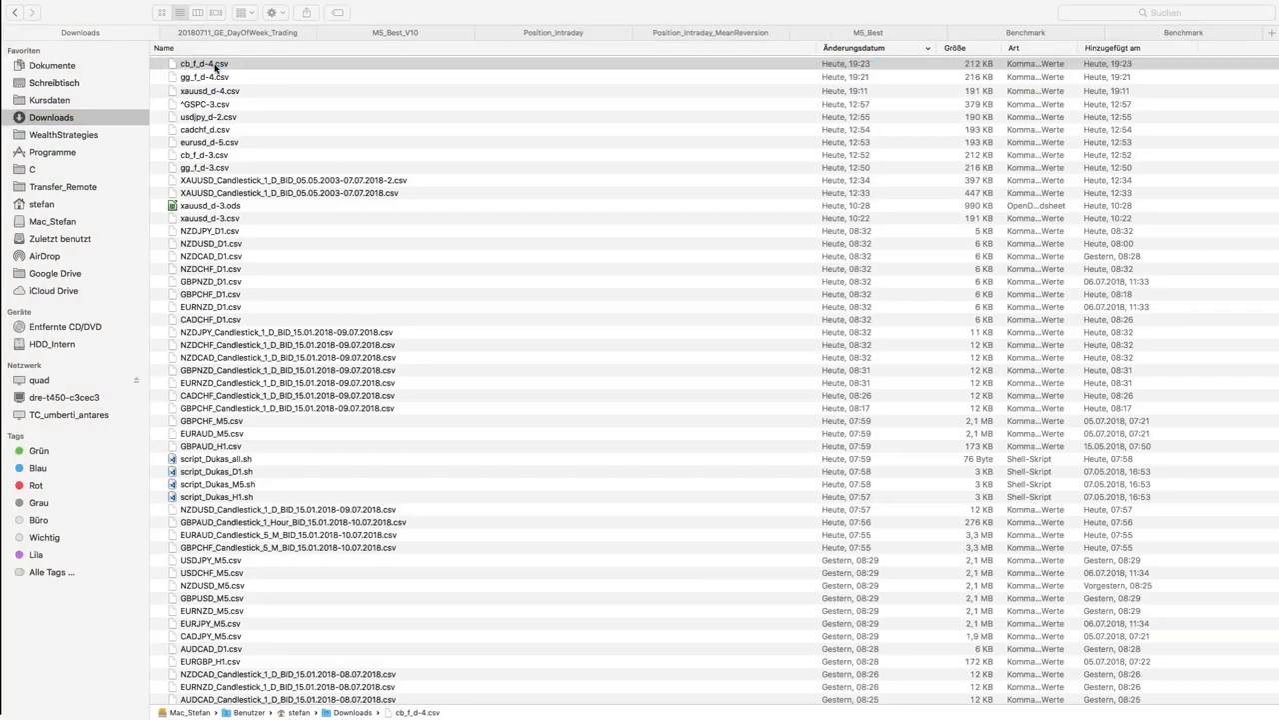
key("Return")
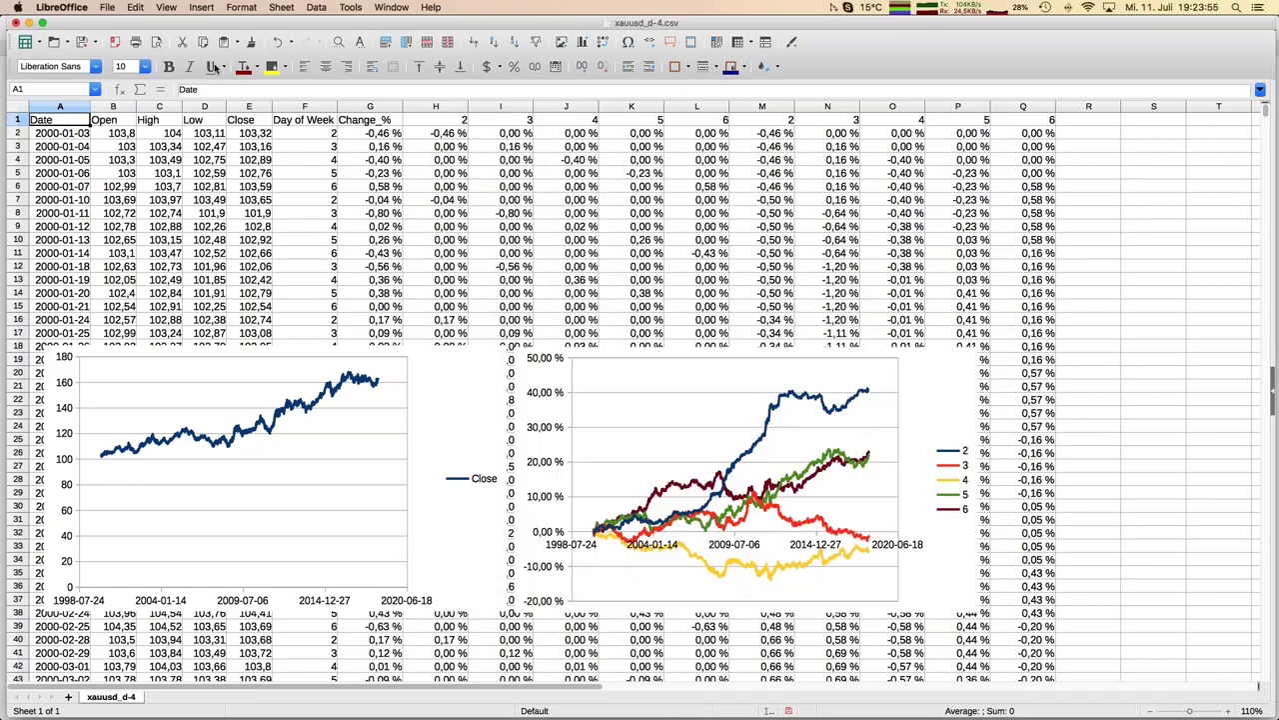
Copy A1:E4724 from cb_f_d-4.csv and paste it over the Bund data in xauusd_d-4.csv, starting at cell A1.
key("super+shift+End")
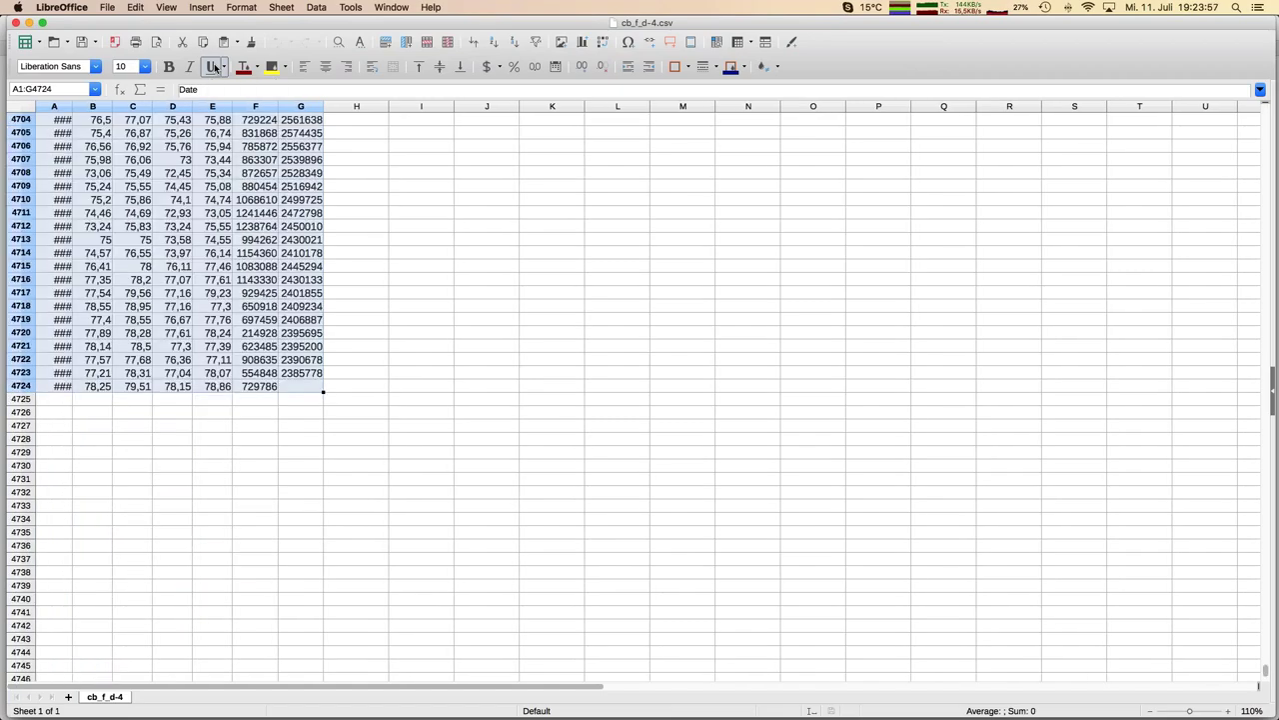
key("super+c")
key("super+grave")
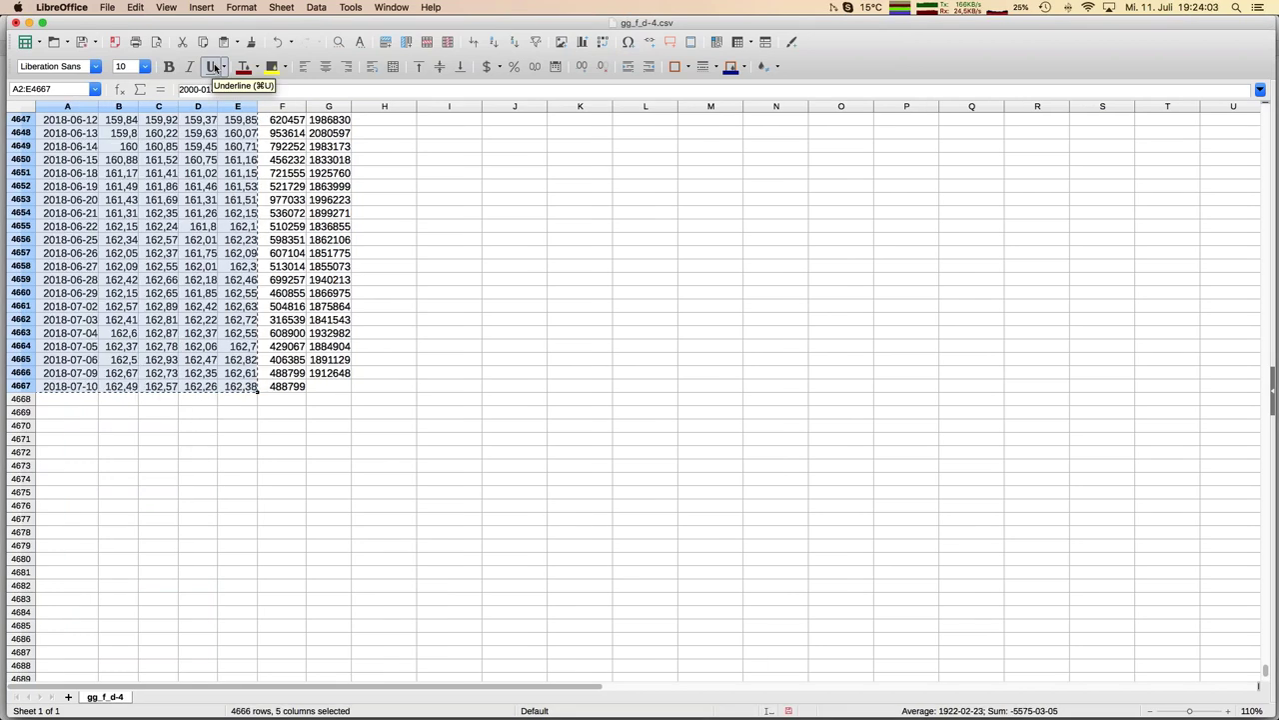
left_click(176, 419)
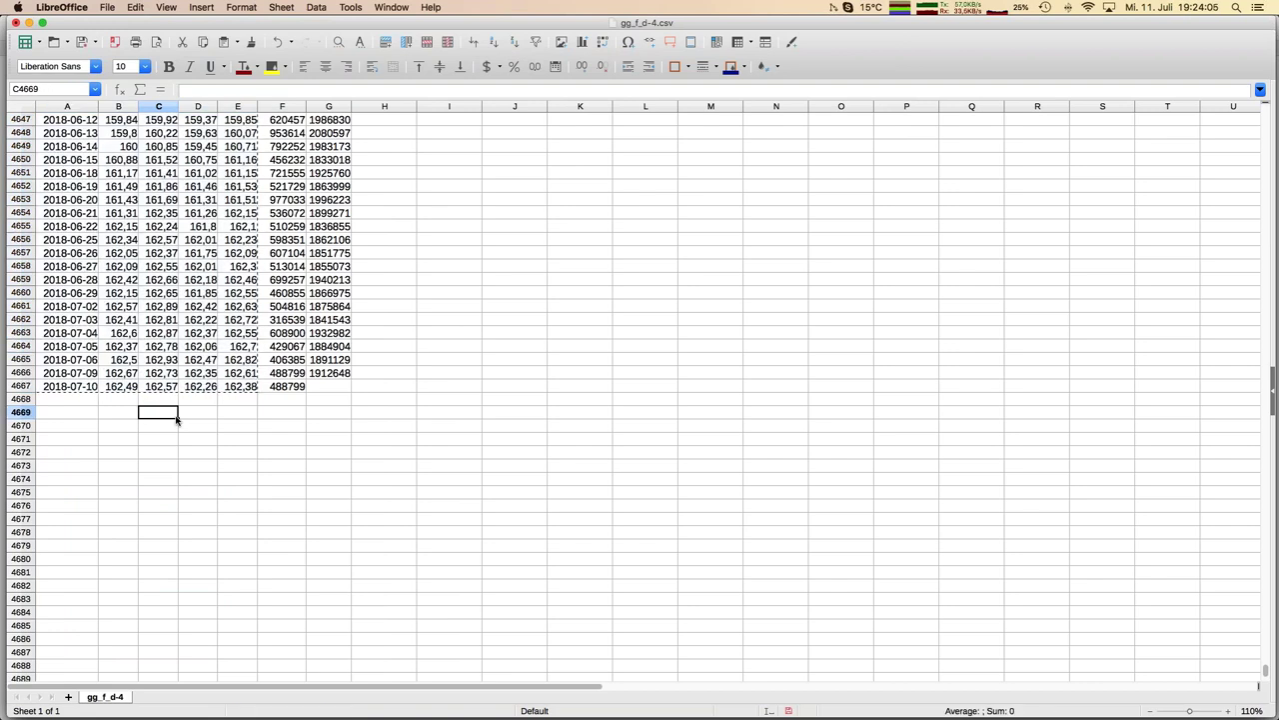
key("super+grave")
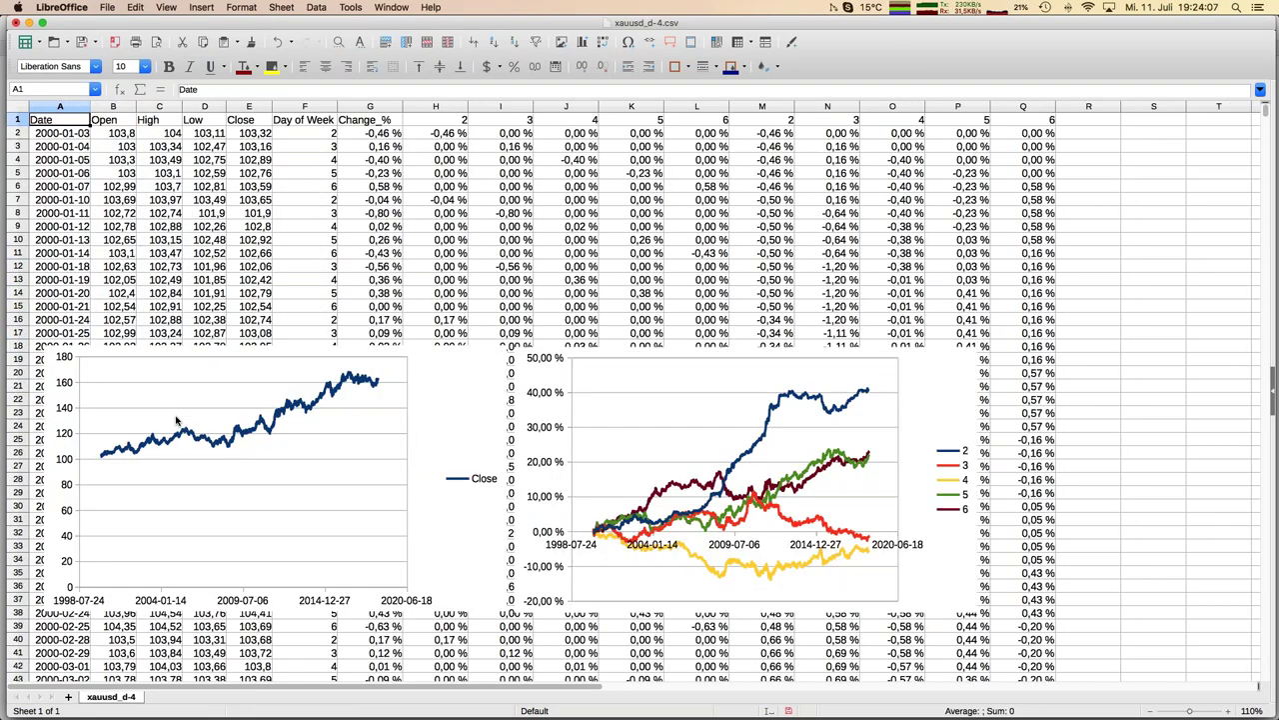
key("super+v")
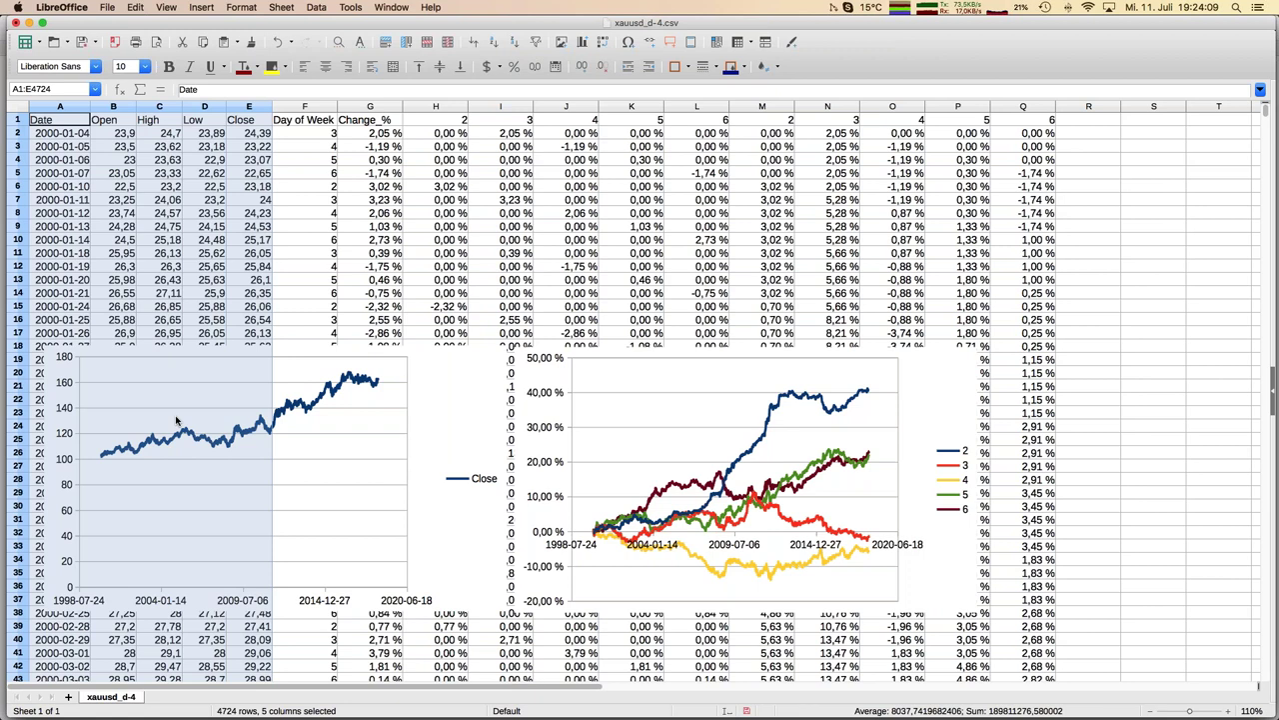
Copy the last filled formula row F4667:Q4667 beside the pasted Brent data.
left_click(97, 264)
key("super+Down")
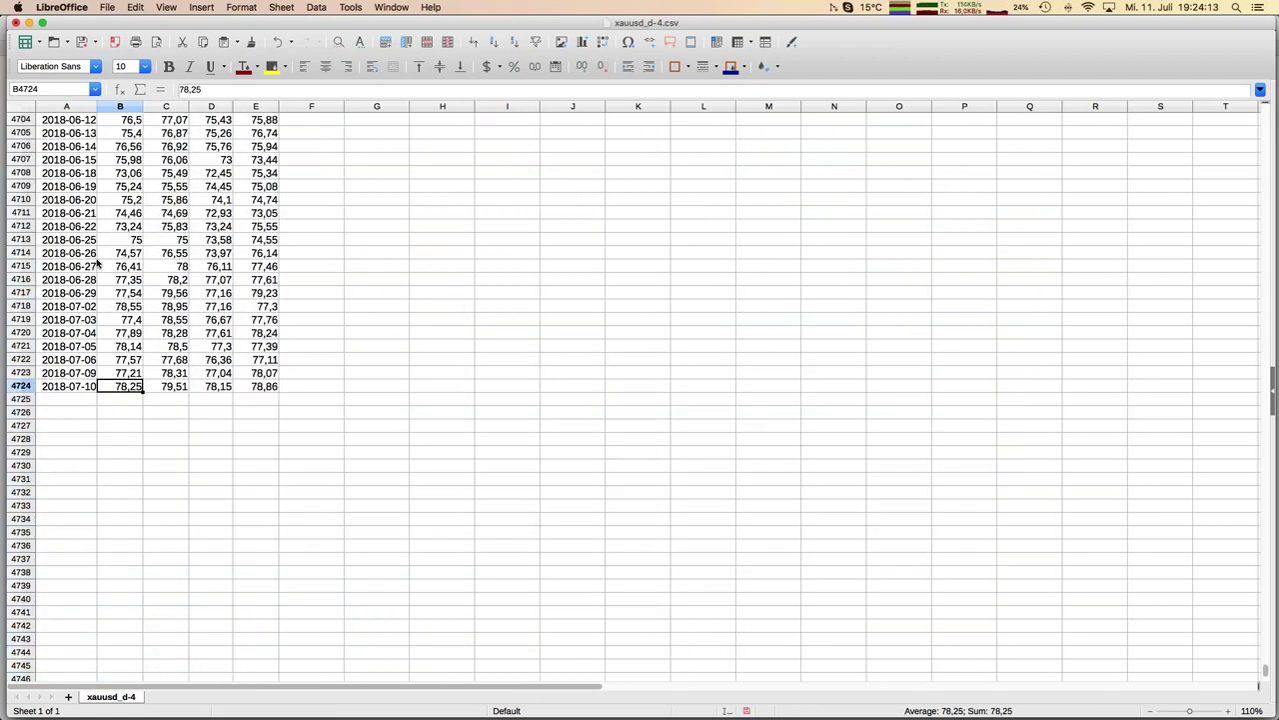
key("Right")
key("Right")
key("Right")
key("Right")
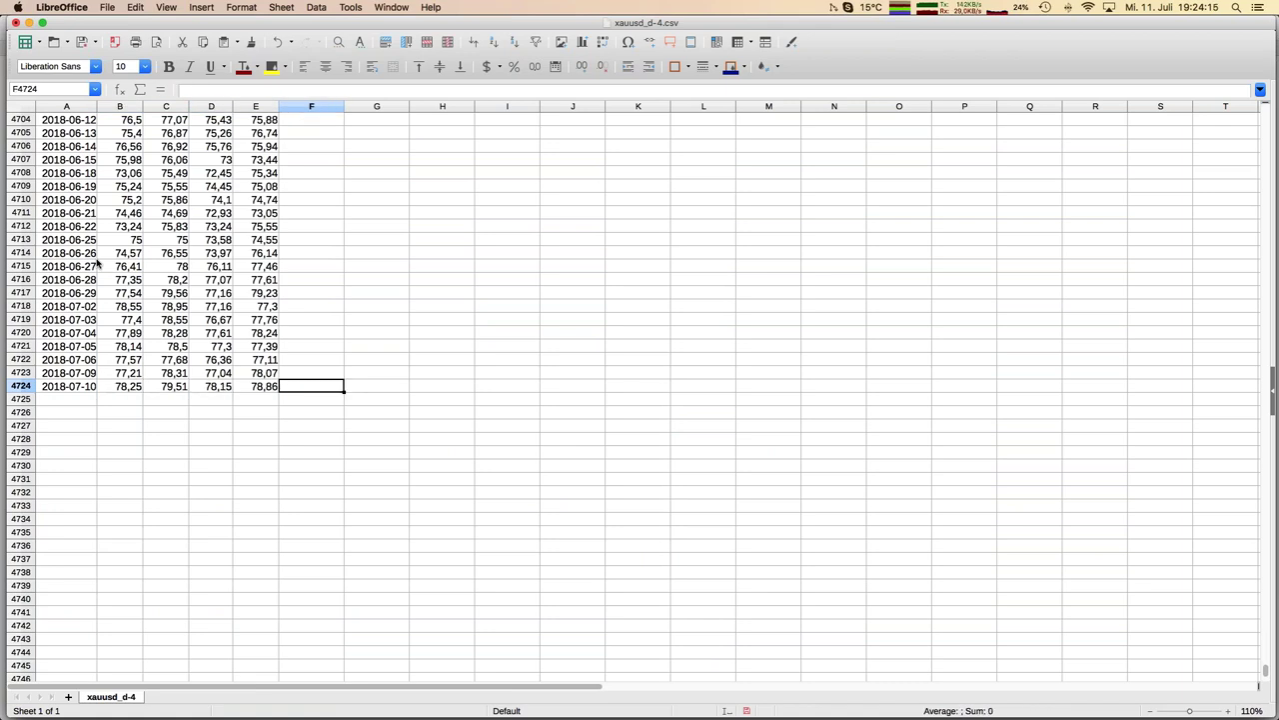
key("super+Up")
key("shift+super+Right")
key("super+c")
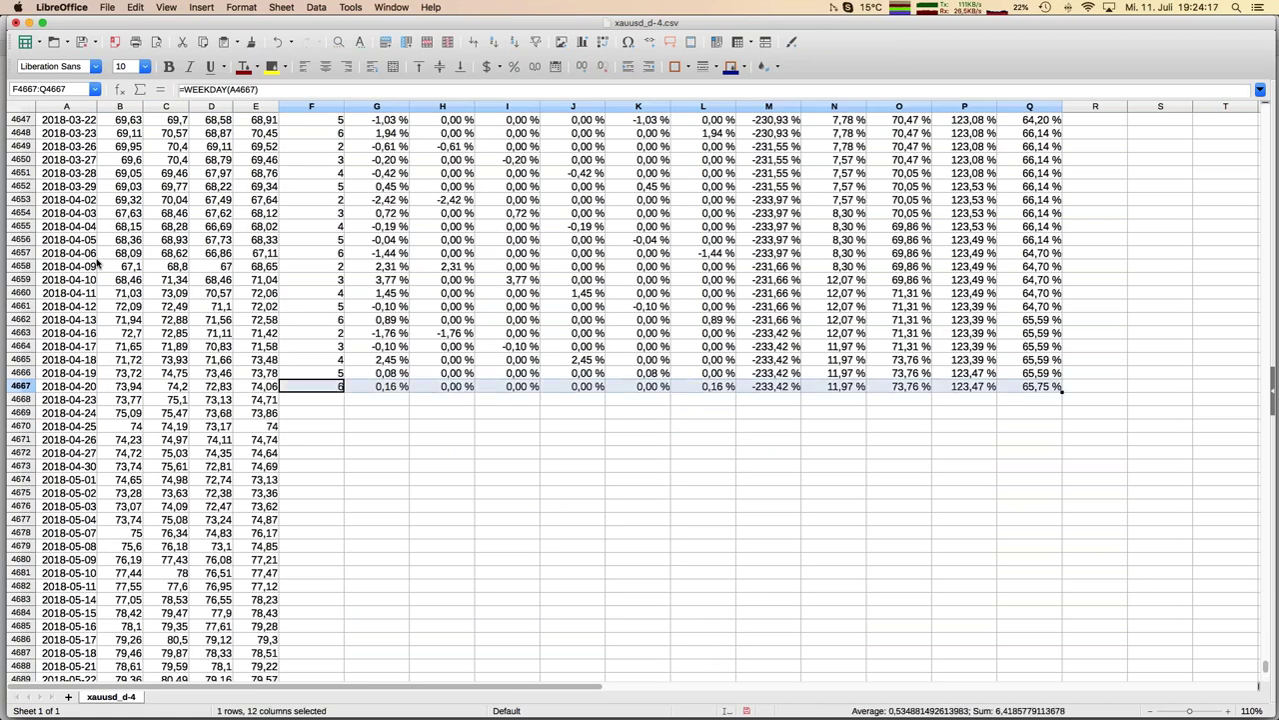
Paste the copied formulas down through F4668:Q4724 to cover the remaining Brent rows and return to cell A1.
key("Down")
key("shift+Page_Down")
key("shift+Down")
key("shift+Down")
key("shift+Down")
key("shift+Down")
key("shift+Down")
key("shift+Down")
key("shift+Down")
key("shift+Down")
key("shift+Down")
key("shift+Down")
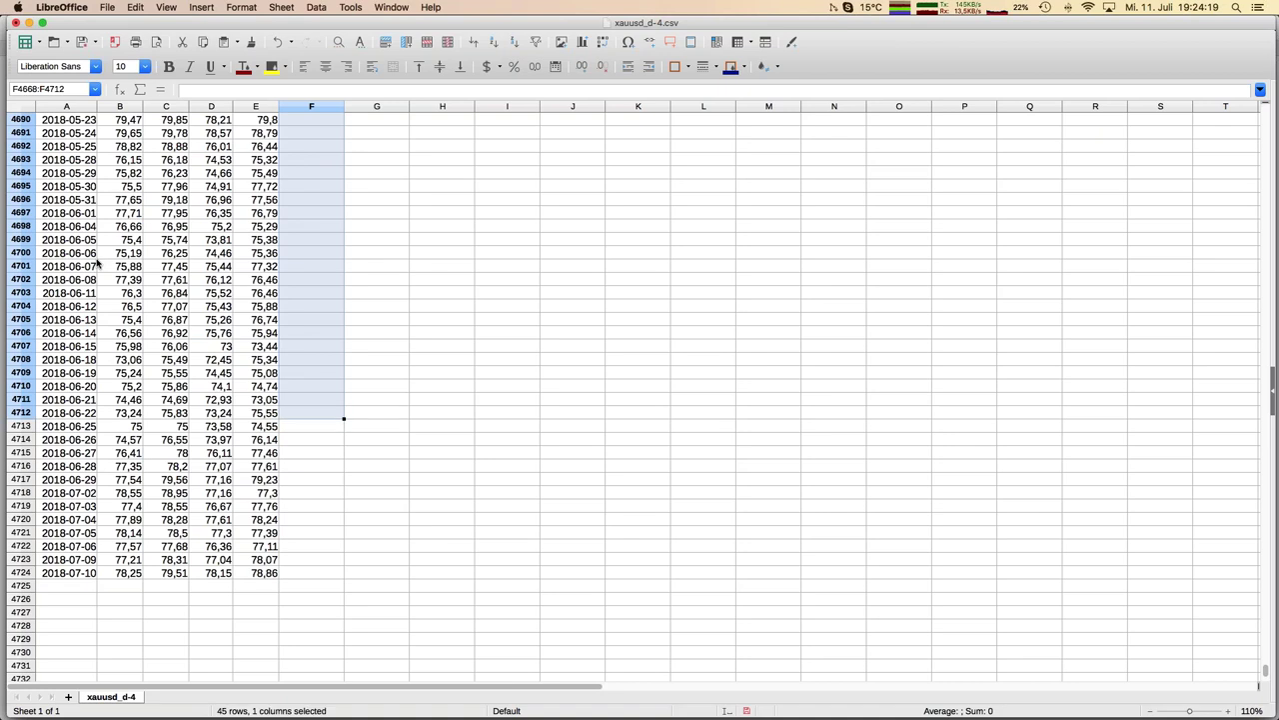
key("shift+Down")
key("shift+Down")
key("shift+Down")
key("super+v")
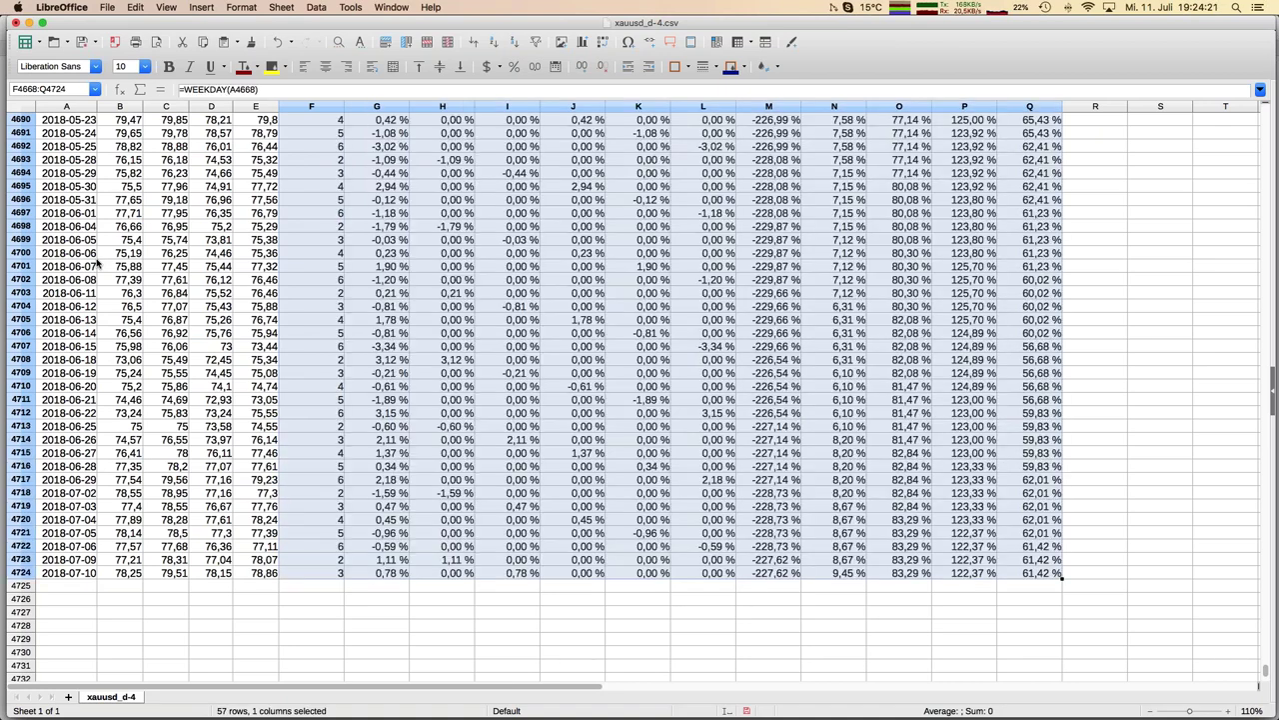
left_click(96, 362)
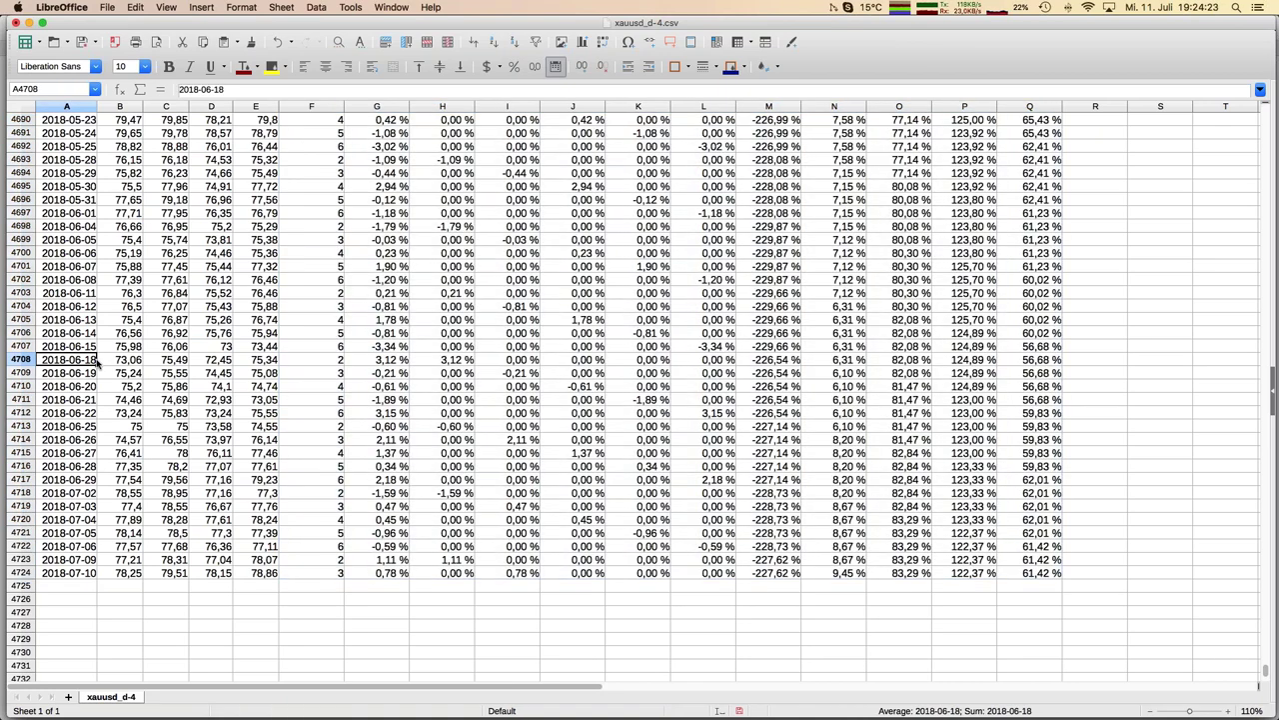
key("super+Home")
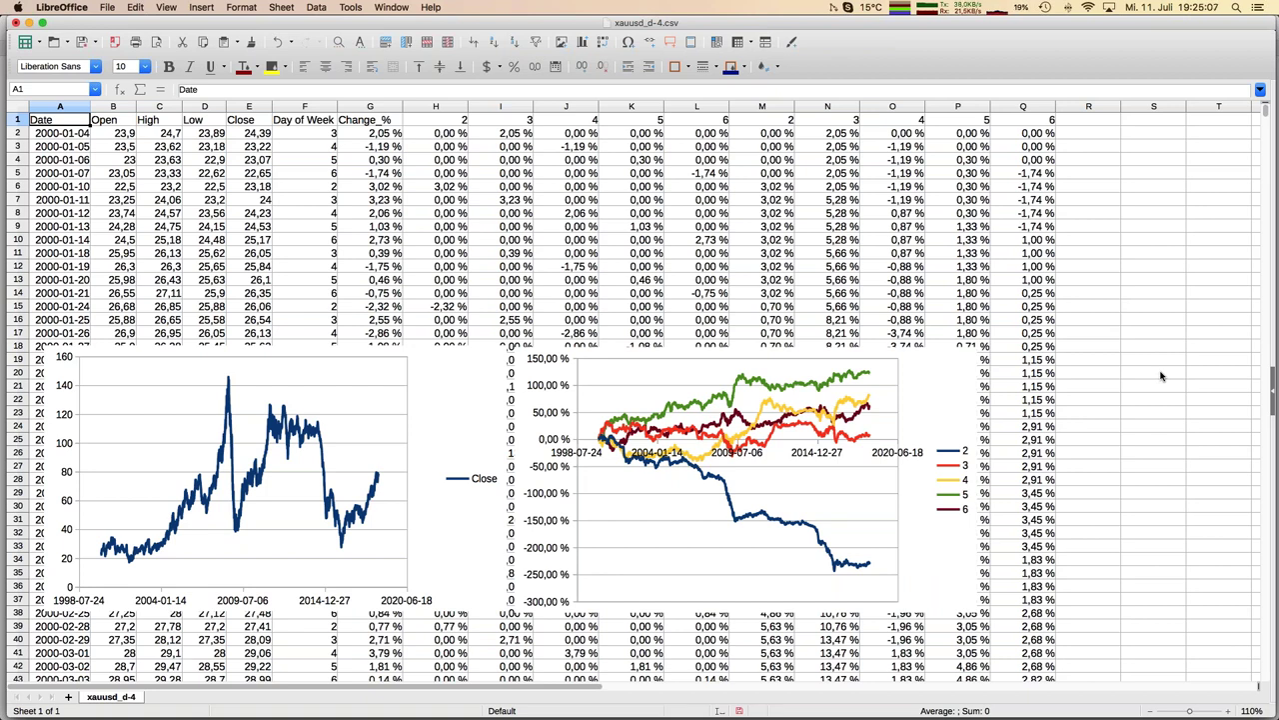
Switch to the presentation JFD_Brokers_Webinar_Daily_Seasonals_GE_20180711.odp and advance to slide 6.
left_click(399, 10)
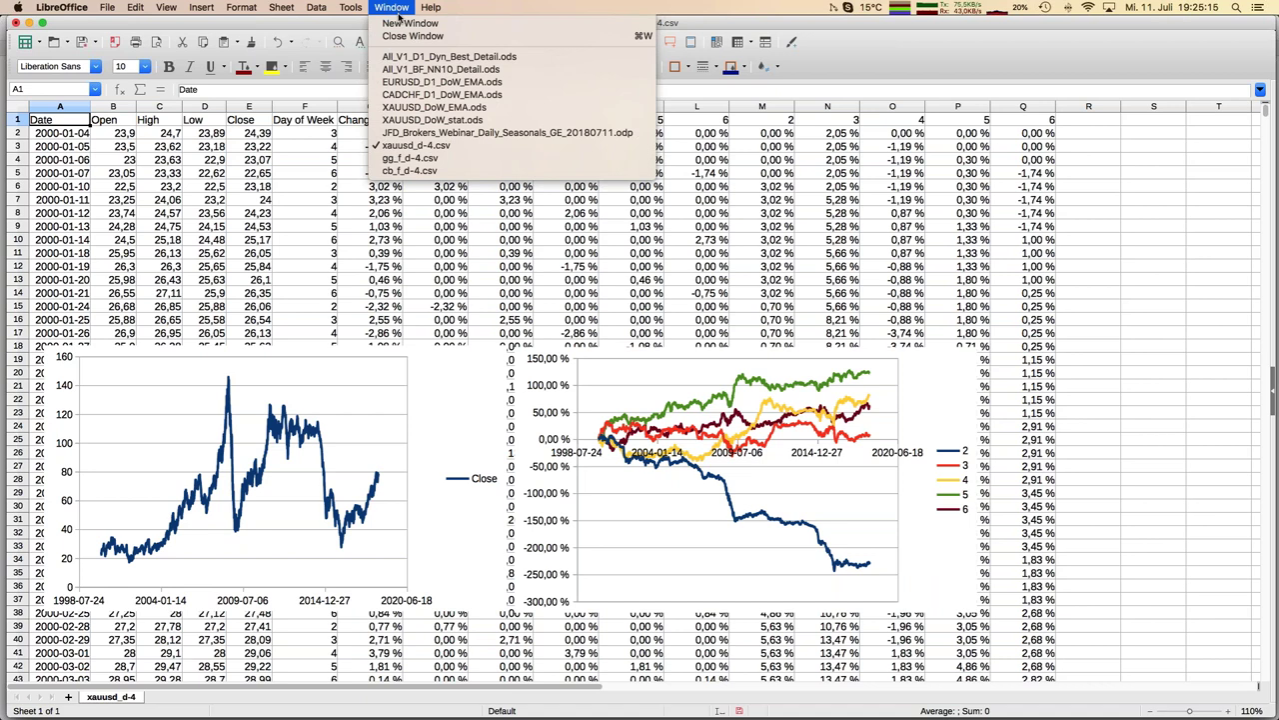
left_click(428, 138)
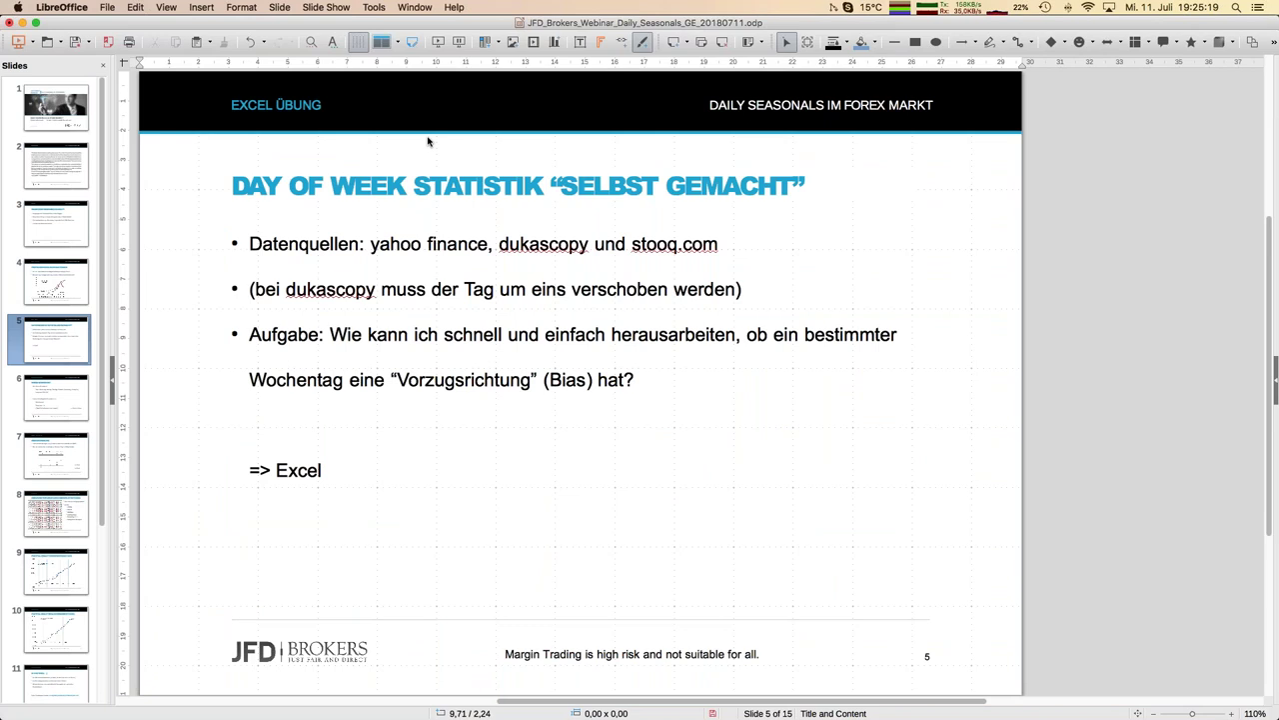
key("Page_Down")
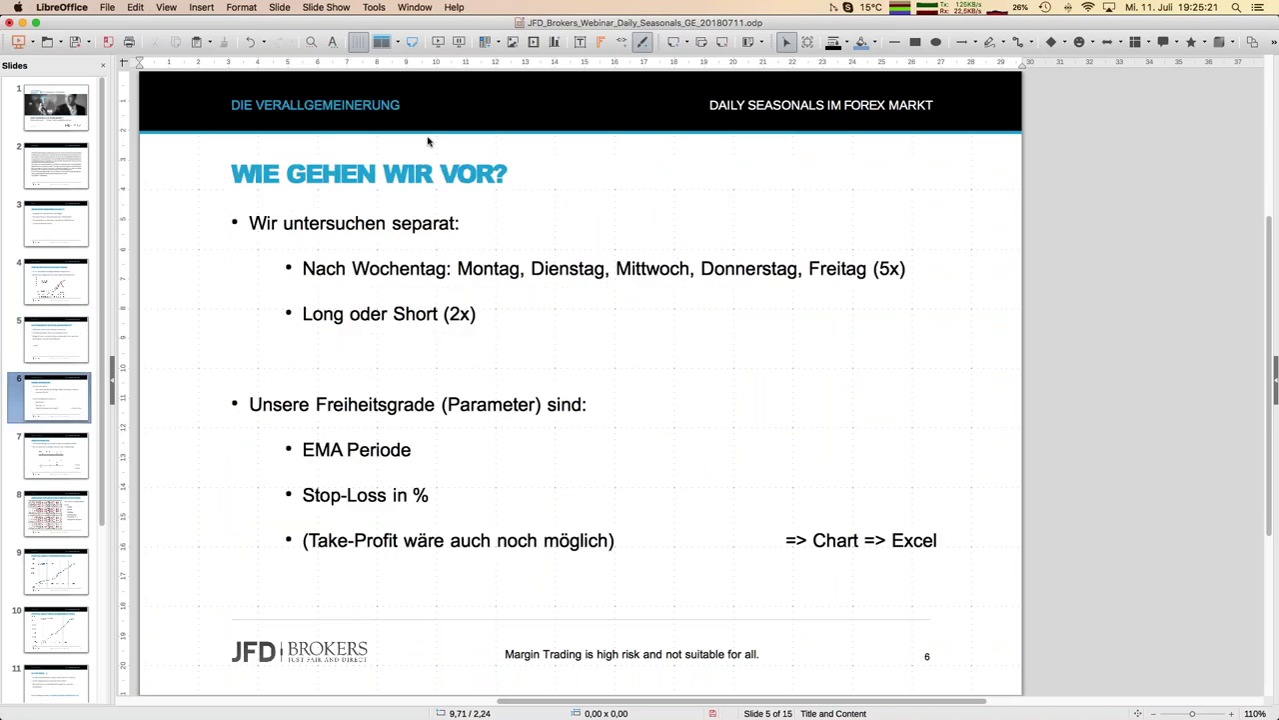
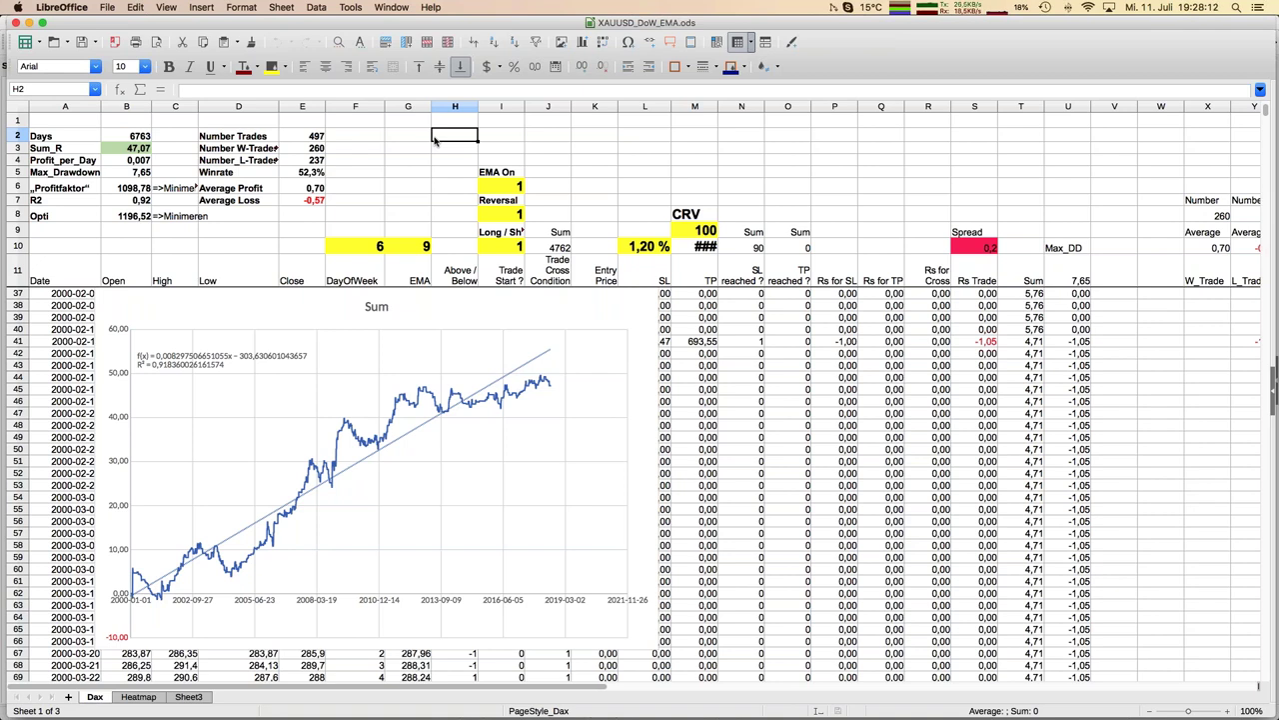
Go down column H of the Dax sheet in XAUUSD_DoW_EMA.ods to the first data row, cell H12.
key("Down")
key("Down")
key("Down")
key("Down")
key("Down")
key("Down")
key("Down")
key("Down")
key("Down")
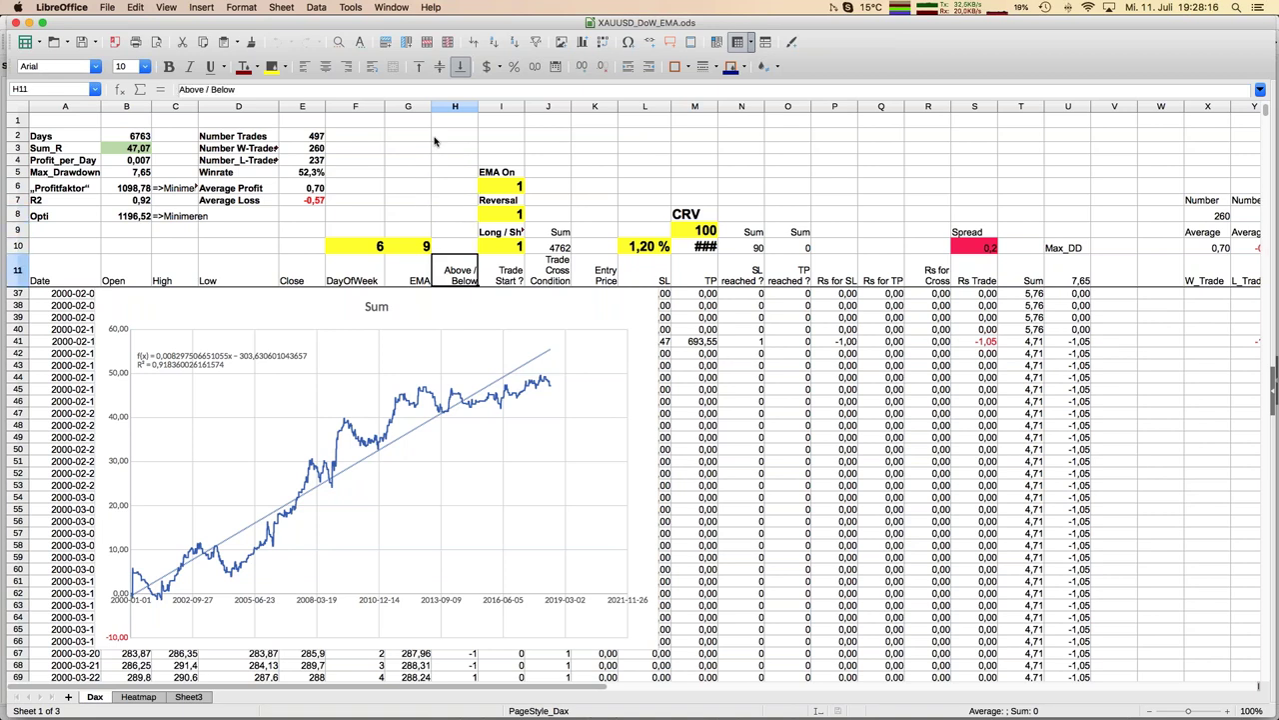
key("Down")
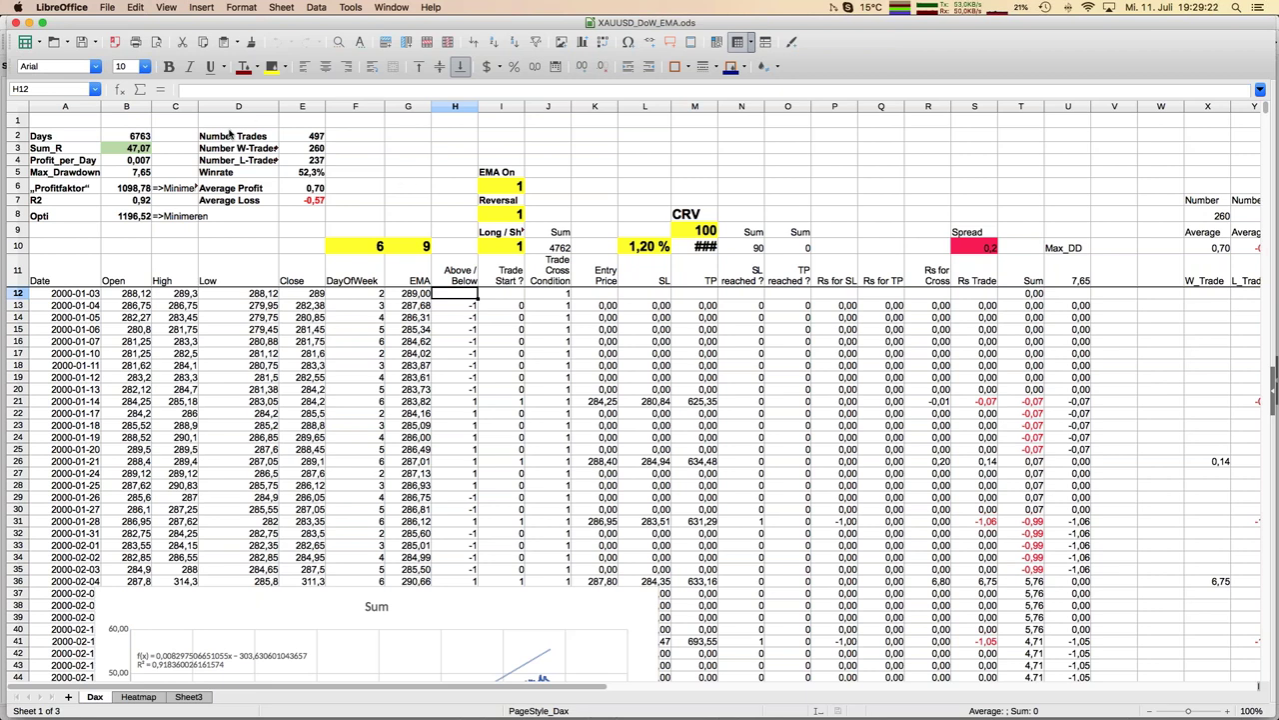
Examine the statistics block A2:E8 and the formulas behind Profit_per_Day in B4 and Opti in B8.
left_click_drag(307, 215, 33, 139)
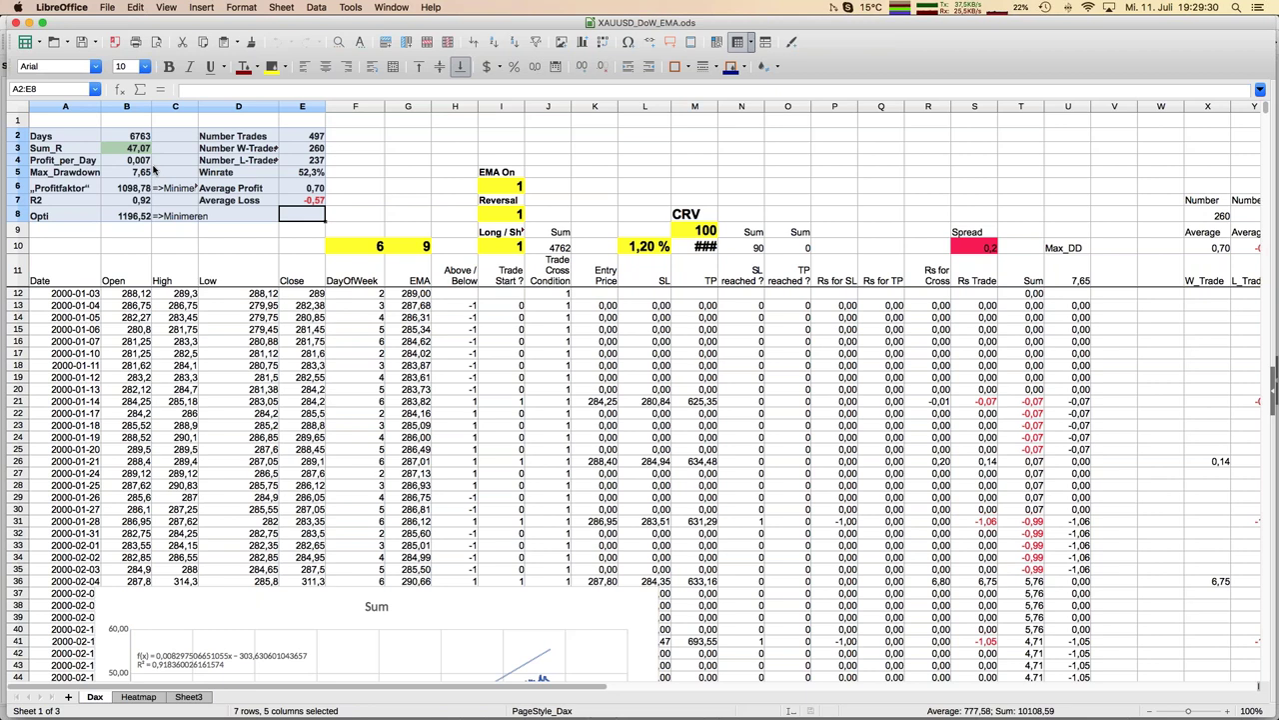
left_click(143, 158)
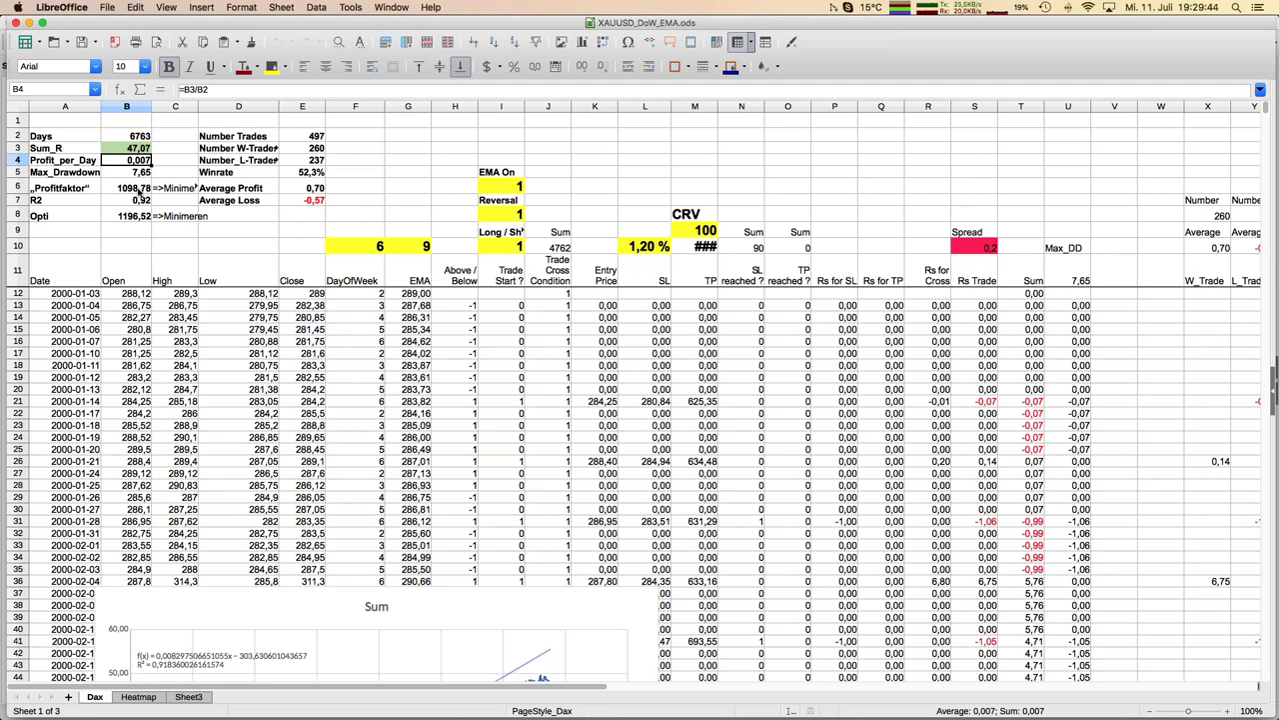
left_click(140, 217)
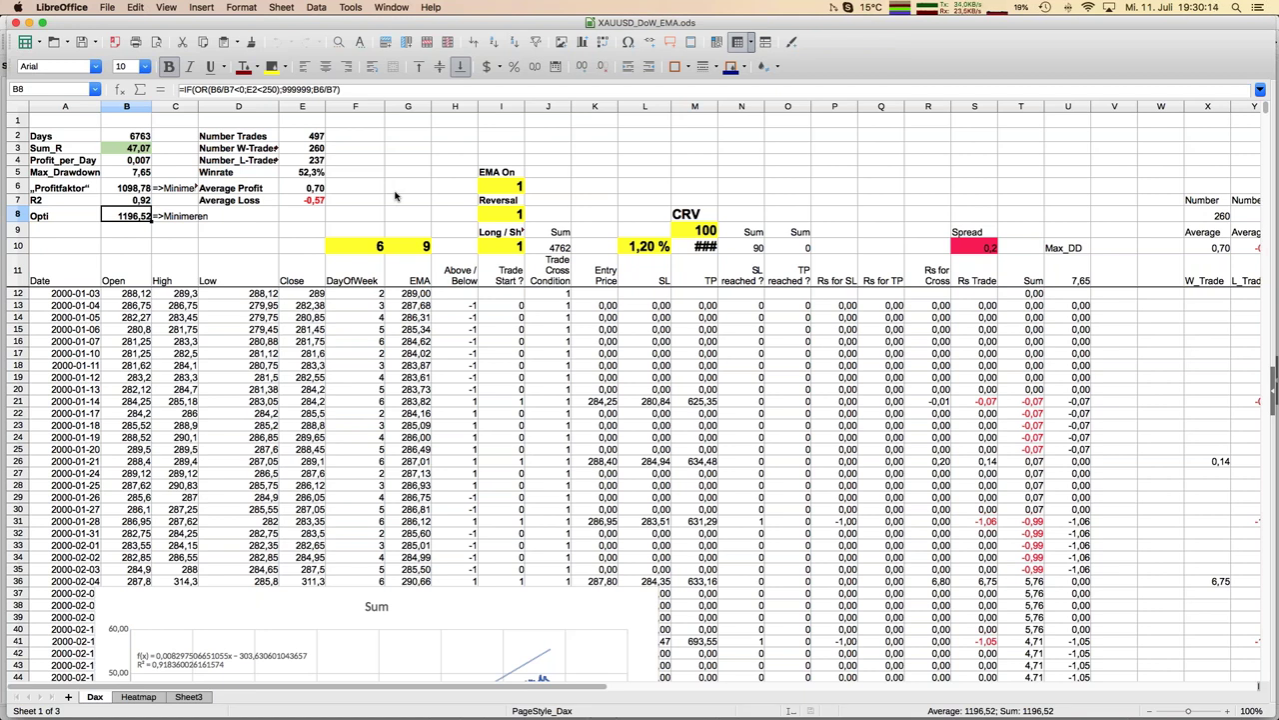
Examine the row 18 formulas for the day of week, EMA and Above / Below columns in F18, G18 and H18.
key("Down")
key("Down")
key("Down")
key("Down")
key("Down")
key("Down")
key("Down")
key("Down")
key("Down")
key("Down")
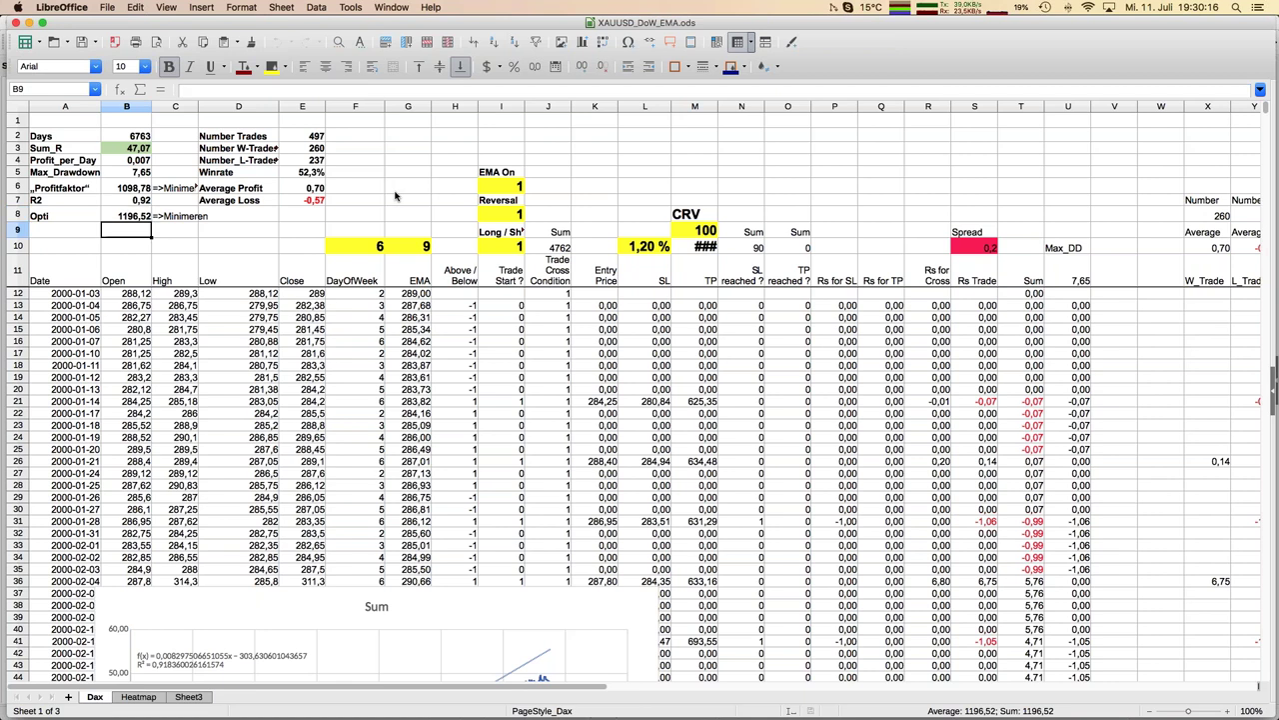
key("Right")
key("Right")
key("Right")
key("Right")
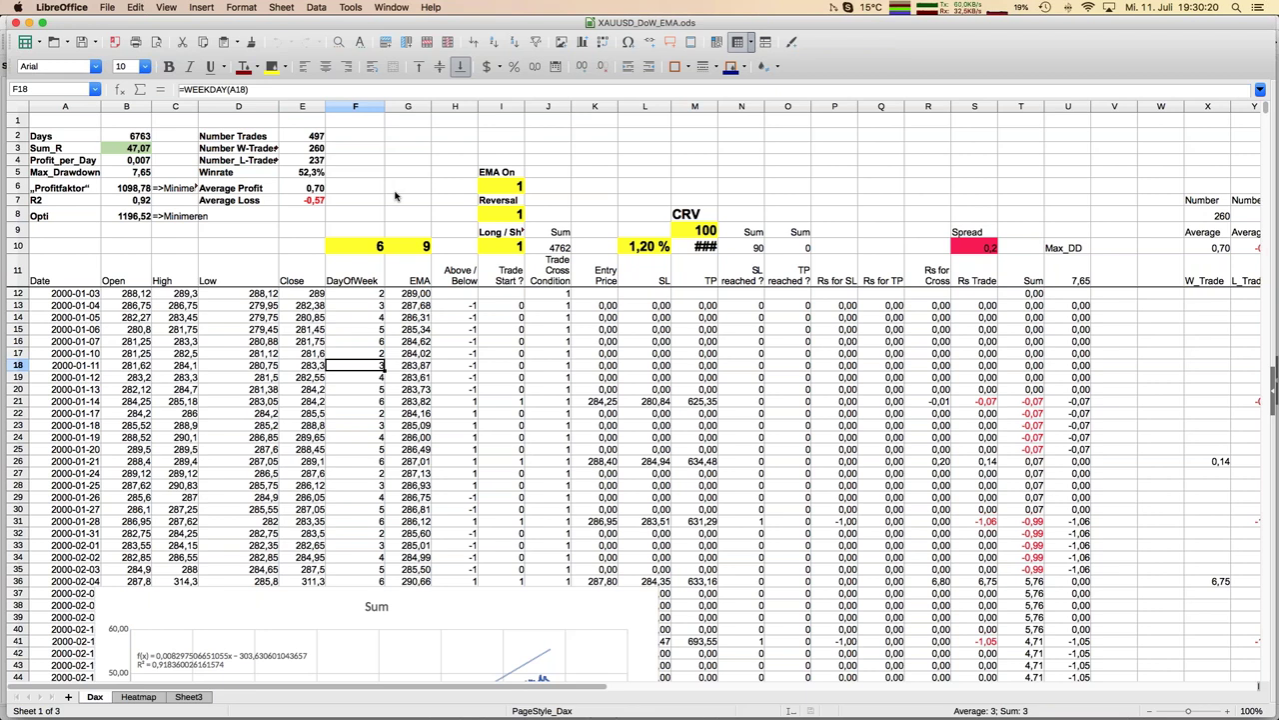
key("Right")
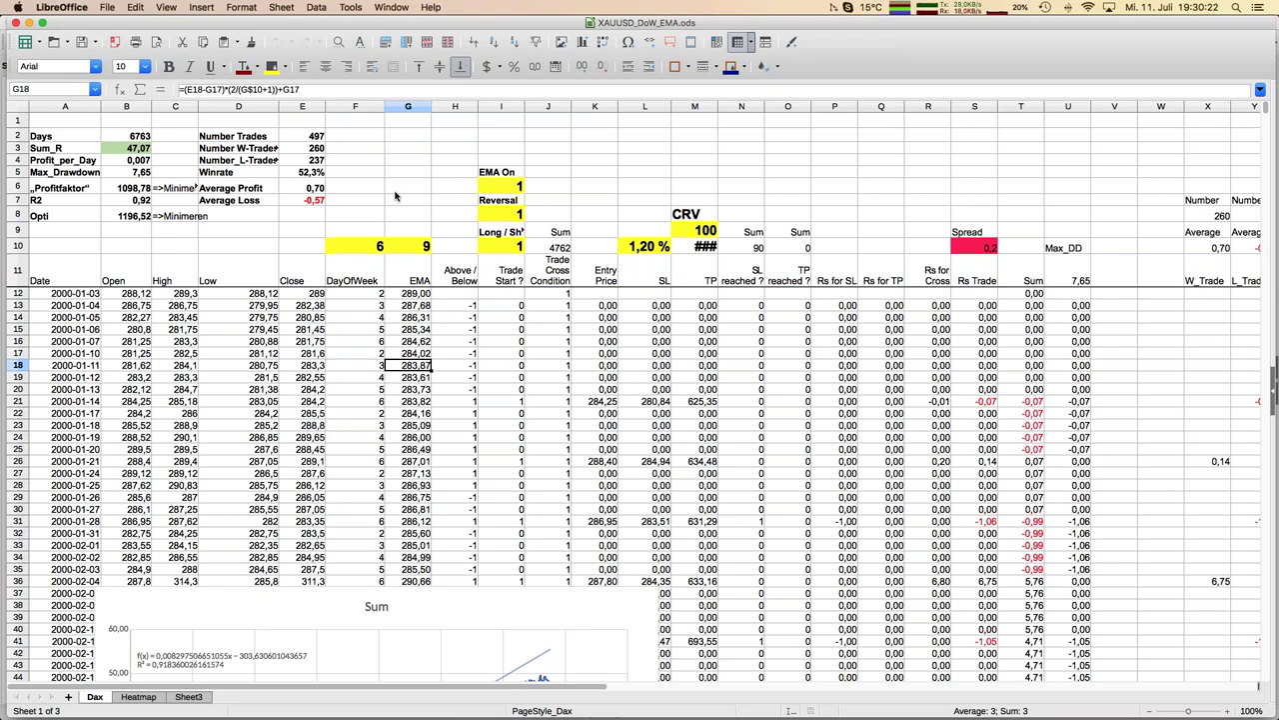
key("Right")
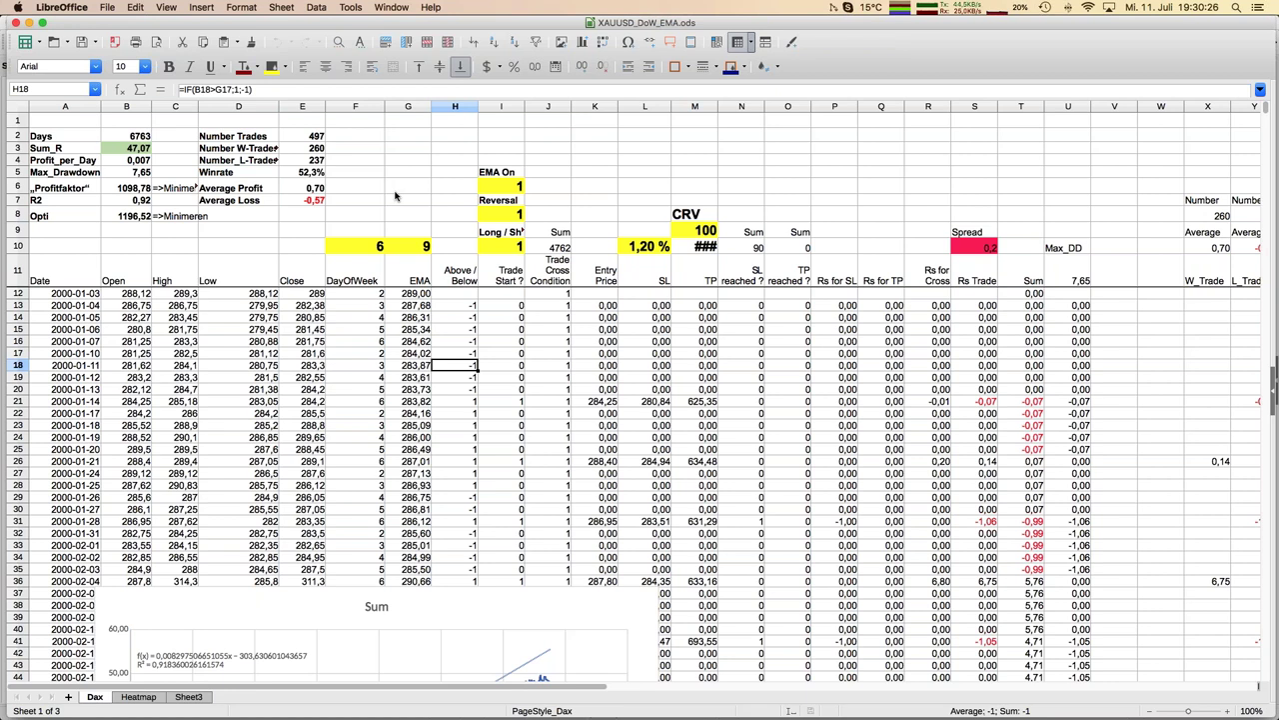
Inspect the Above / Below formula in H13 with its referenced open price and EMA cells highlighted.
key("Up")
key("Up")
key("Up")
key("Up")
key("Up")
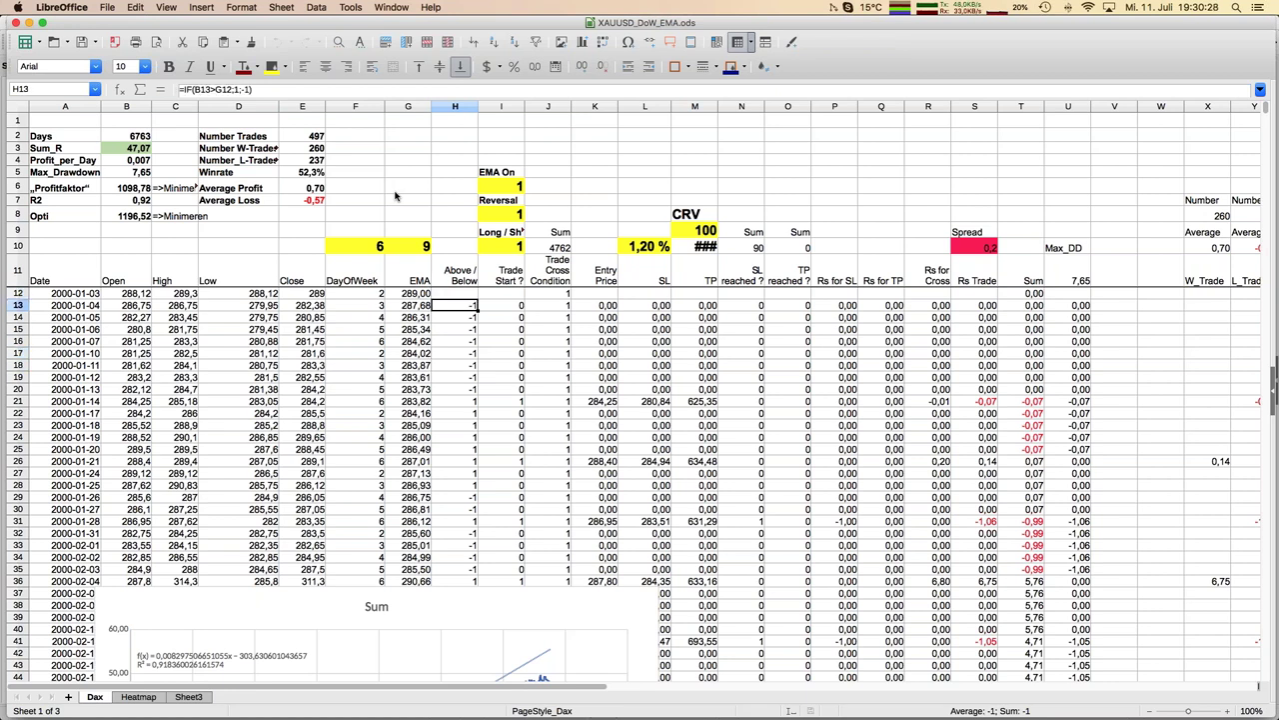
left_click(282, 89)
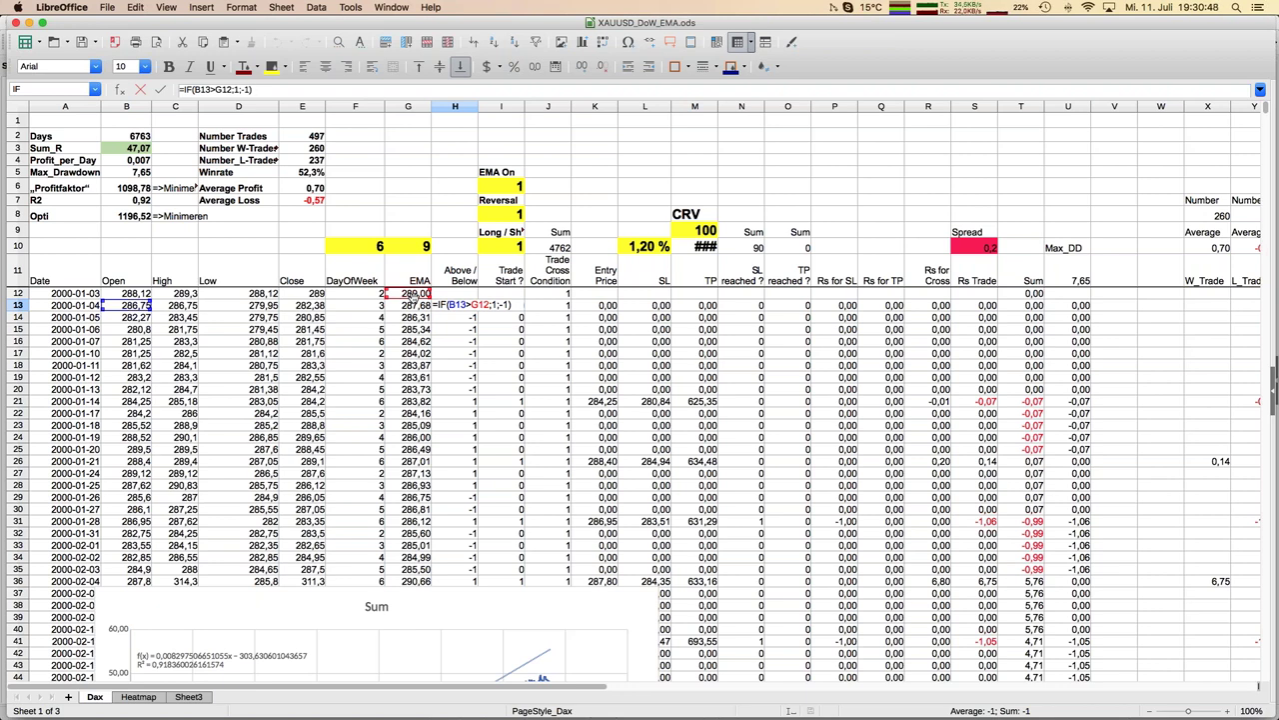
Review the row 13 cells from Trade Start in I13 through SL and TP in M13.
key("Tab")
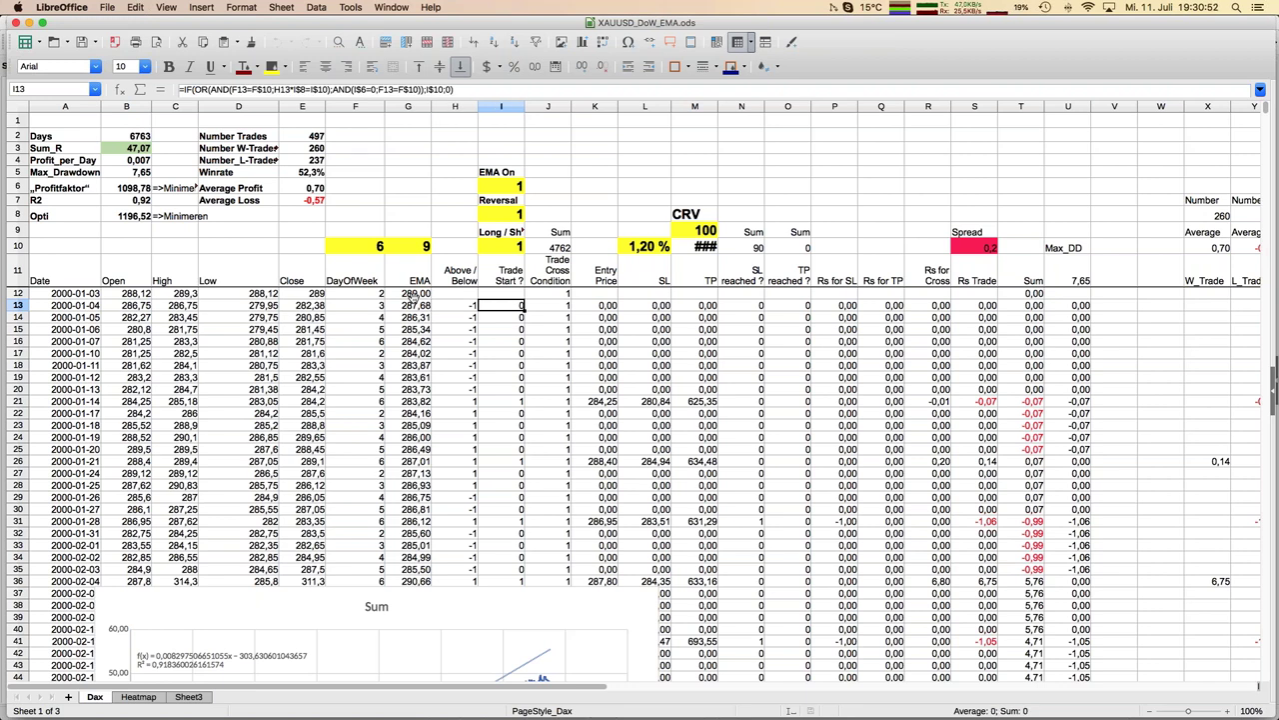
key("Tab")
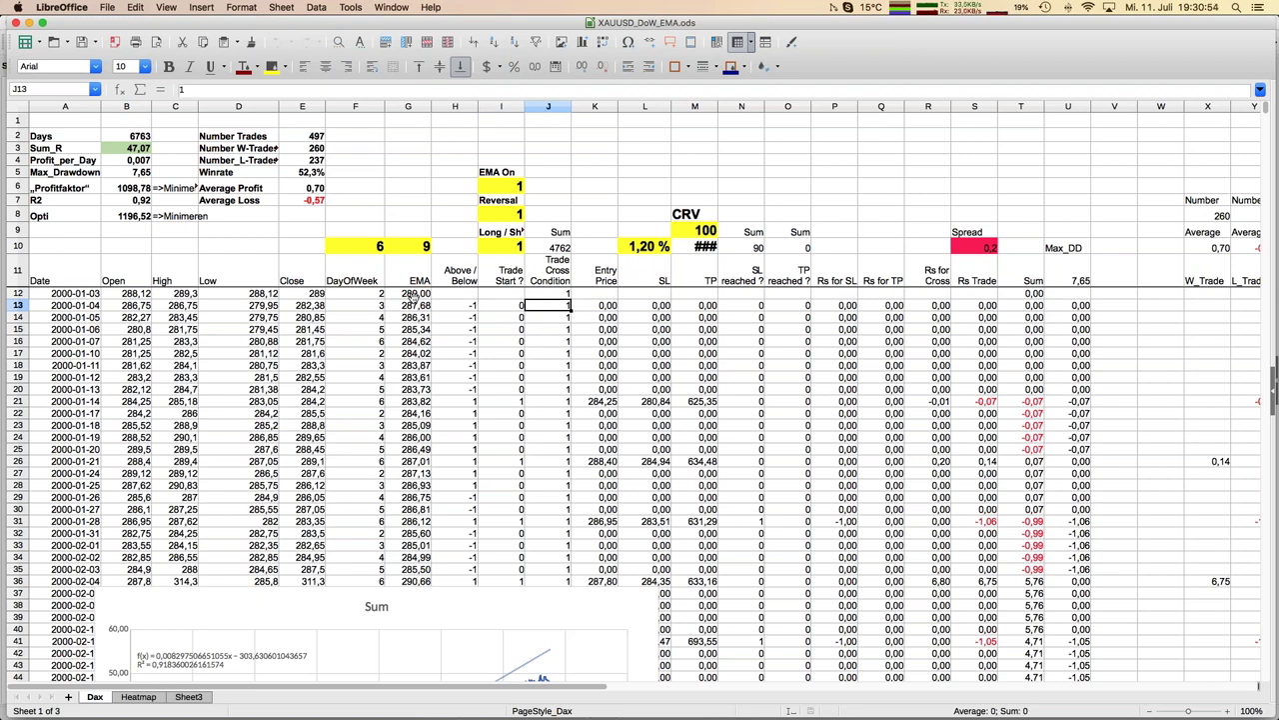
key("Tab")
key("Tab")
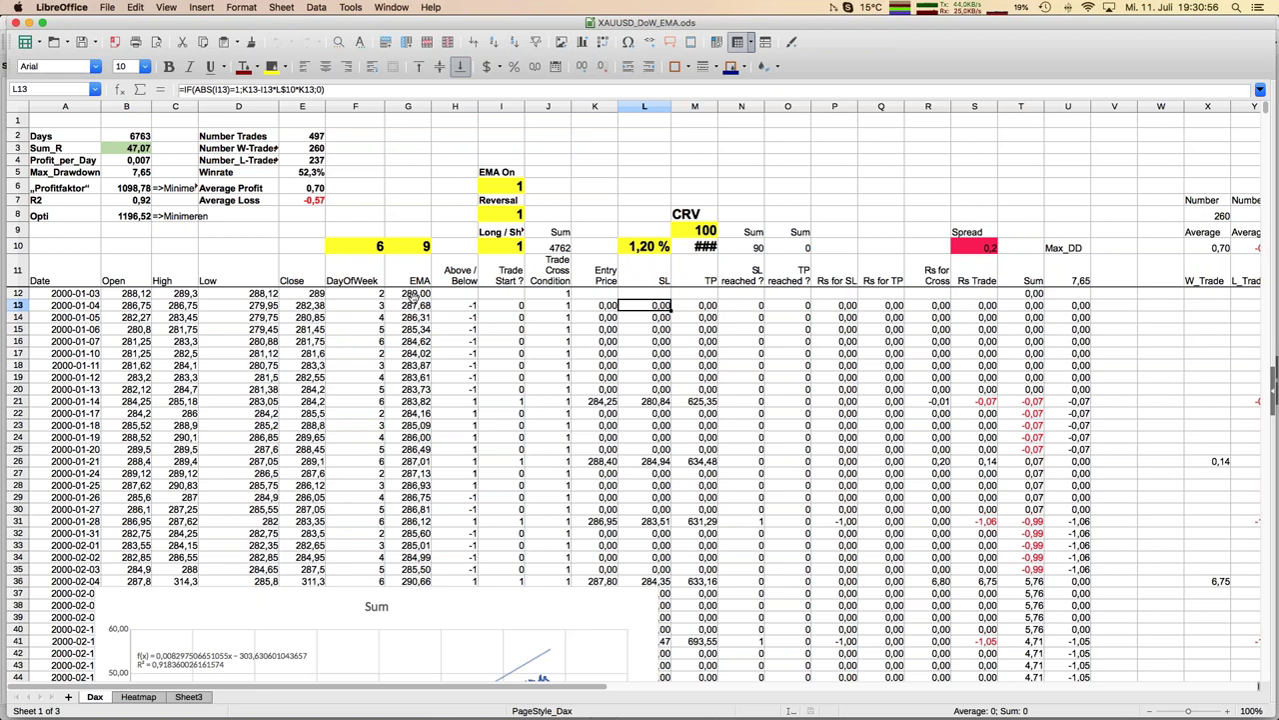
key("Tab")
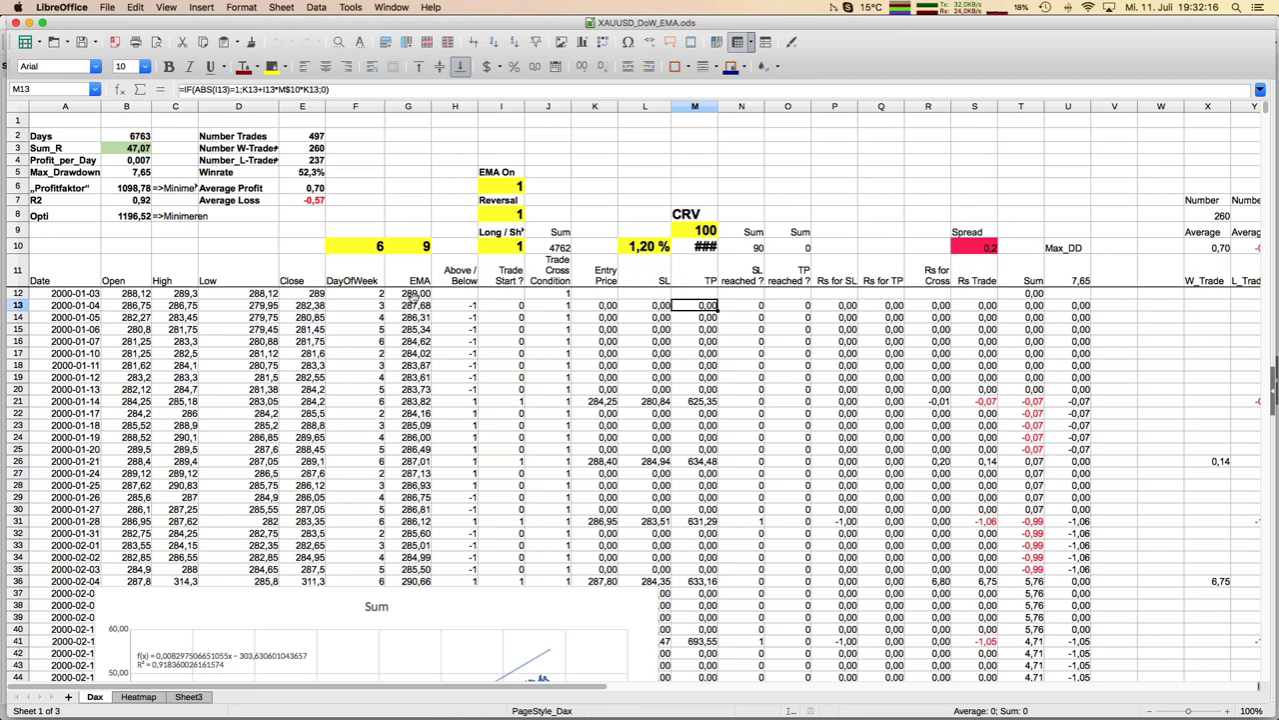
Bring the Sum chart into view and set the DayOfWeek parameter in F10 to 4.
scroll(349, 370, "down", 4)
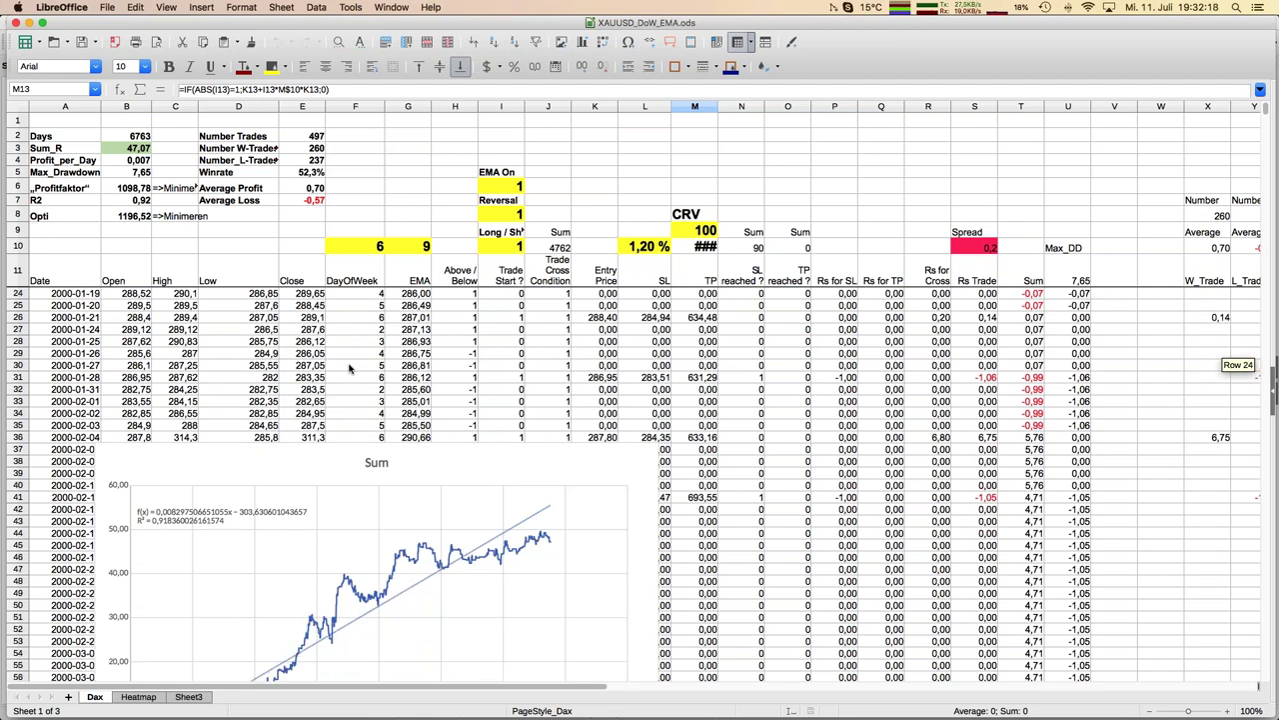
scroll(350, 370, "down", 3)
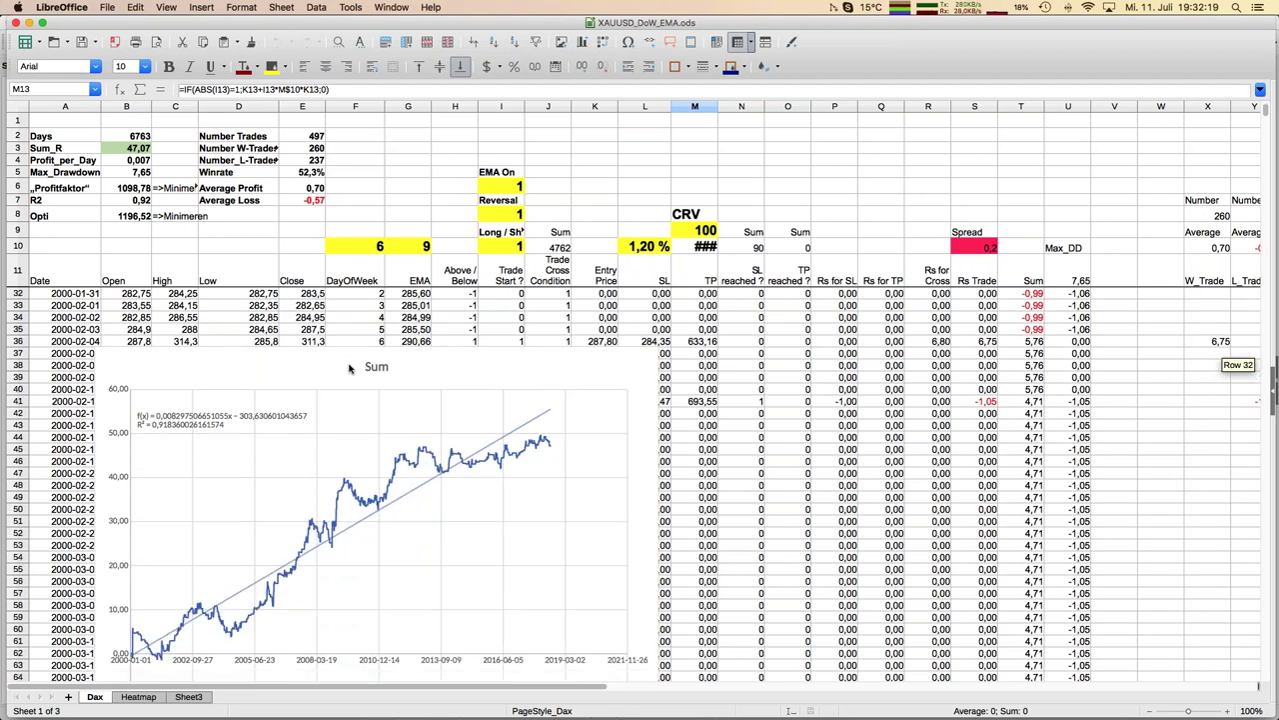
left_click(445, 296)
left_click(366, 250)
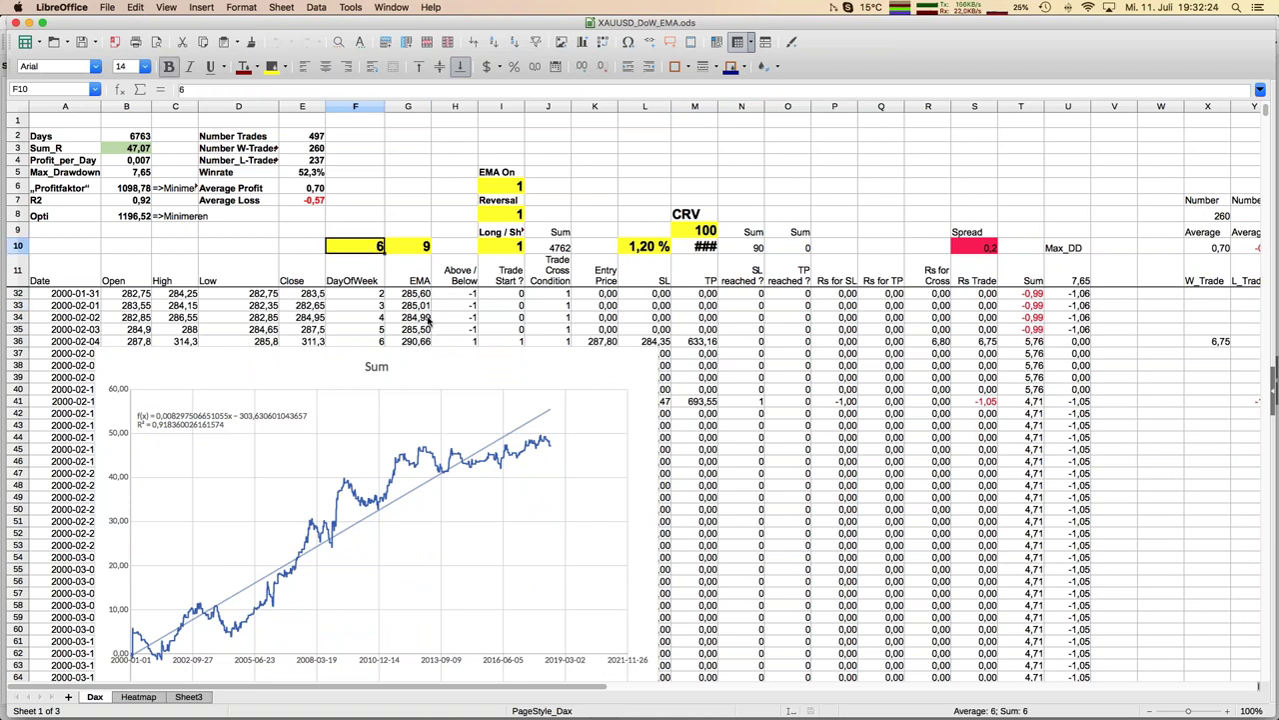
scroll(427, 319, "down", 2)
scroll(428, 319, "up", 1)
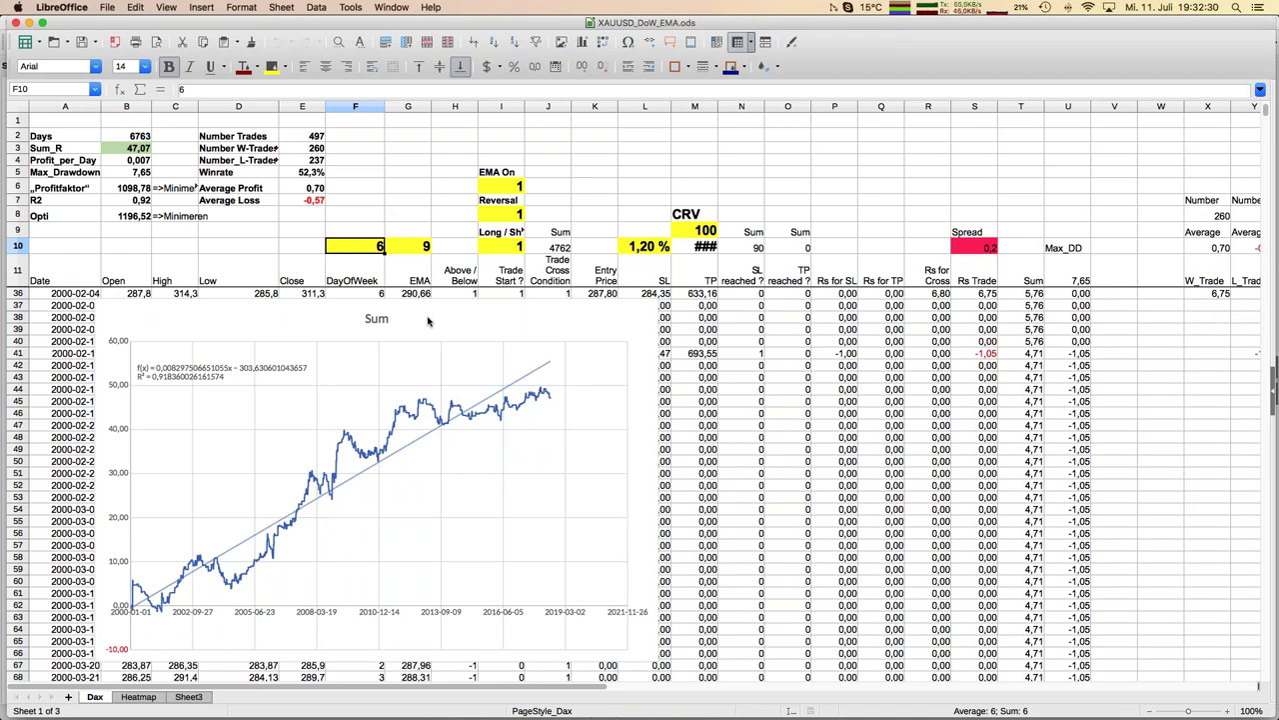
type("4")
key("Return")
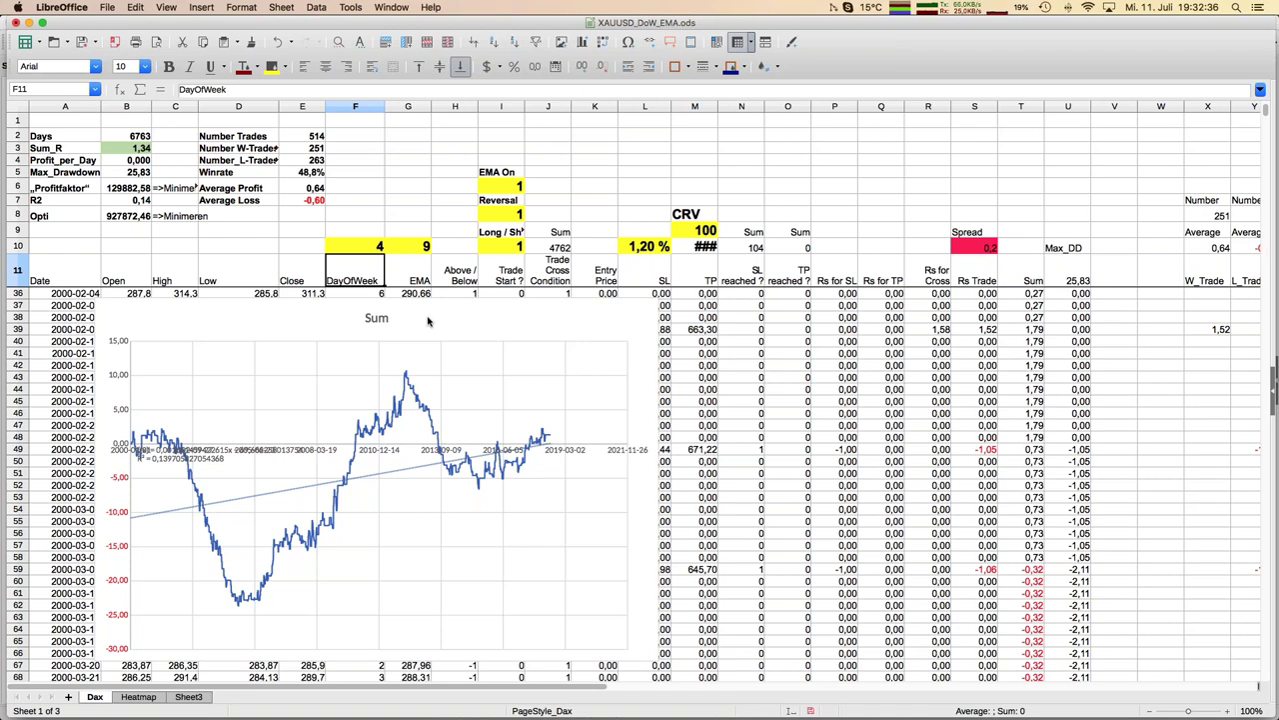
Set the DayOfWeek parameter in F10 to 2.
key("Up")
type("2")
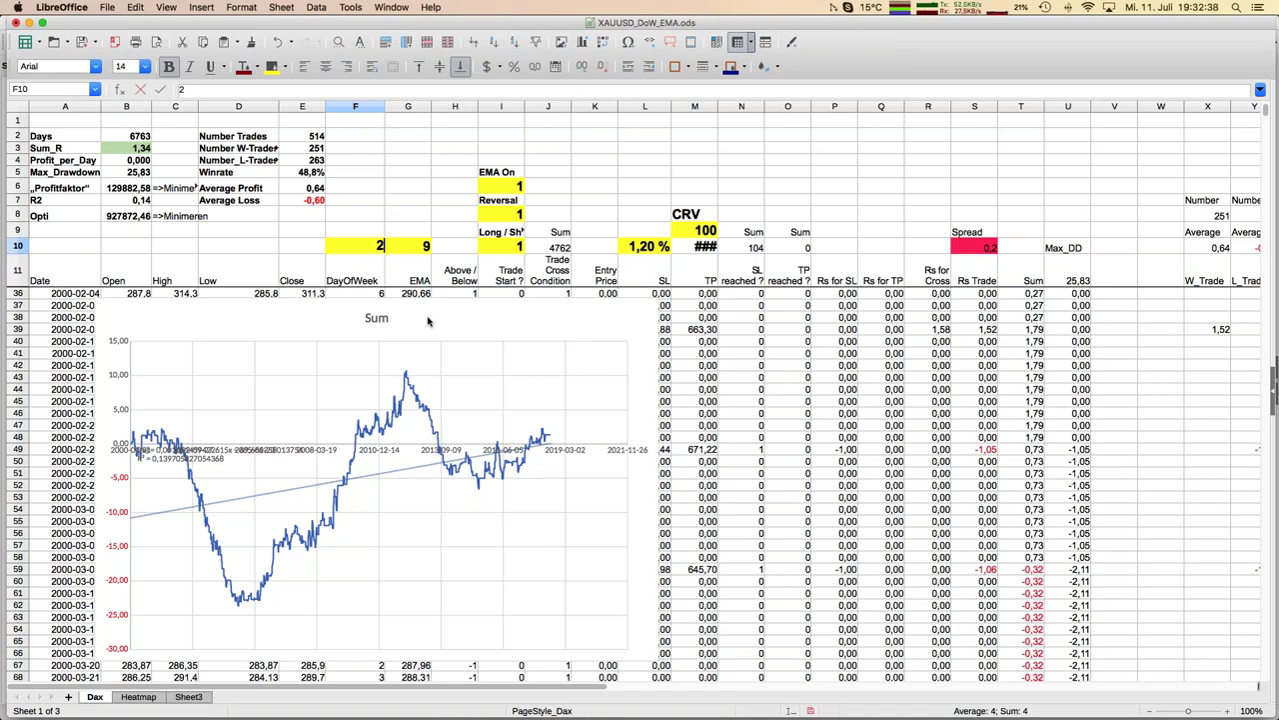
key("Return")
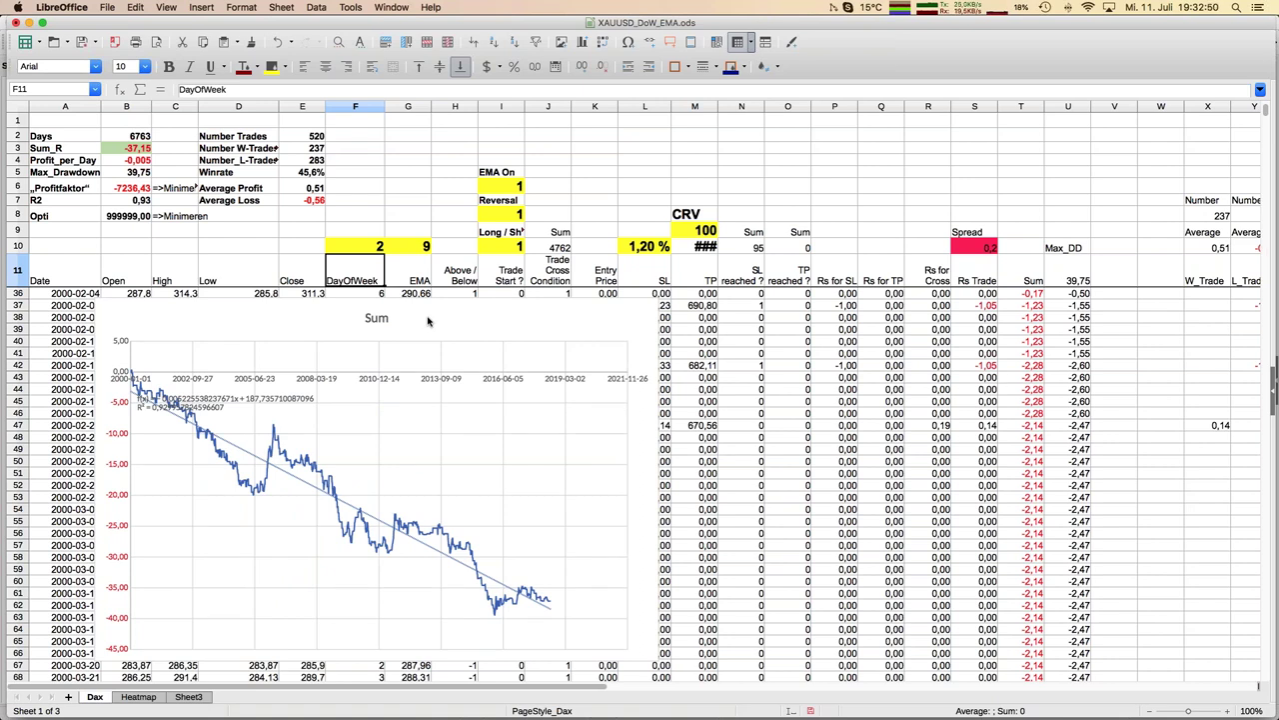
Set the Long / Short parameter in I10 to -1.
key("Up")
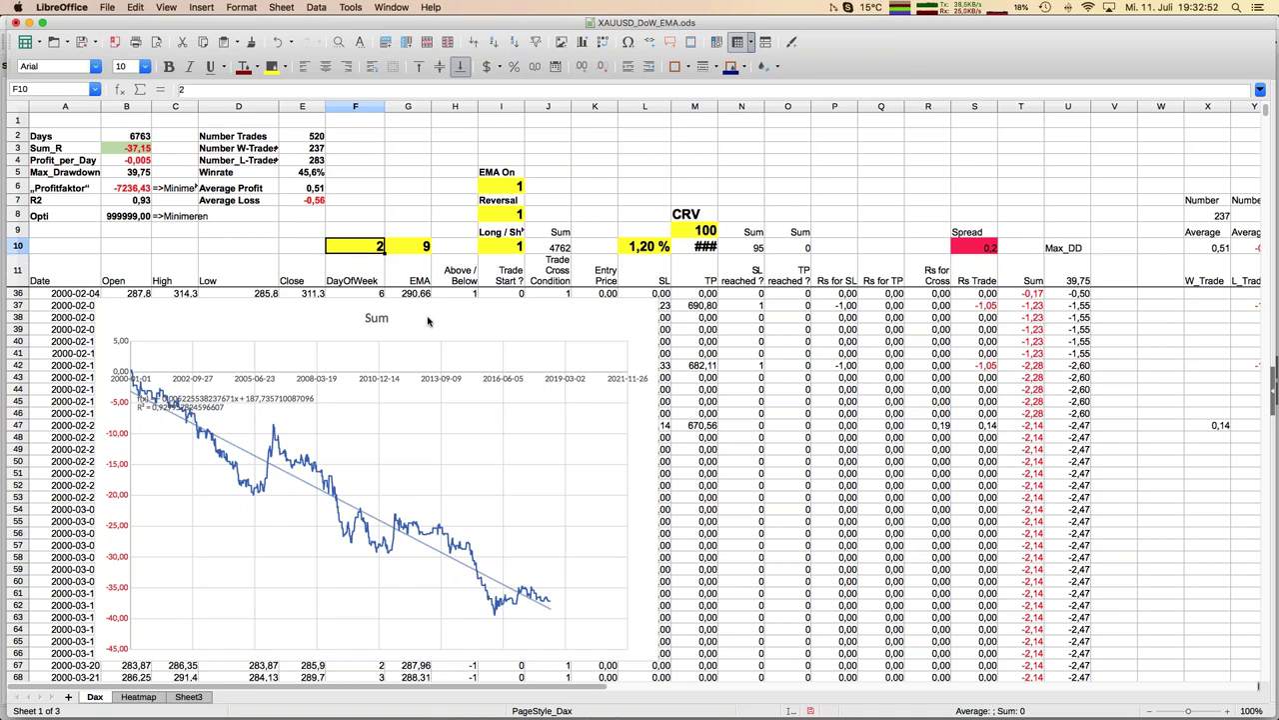
key("Right")
key("Right")
key("Right")
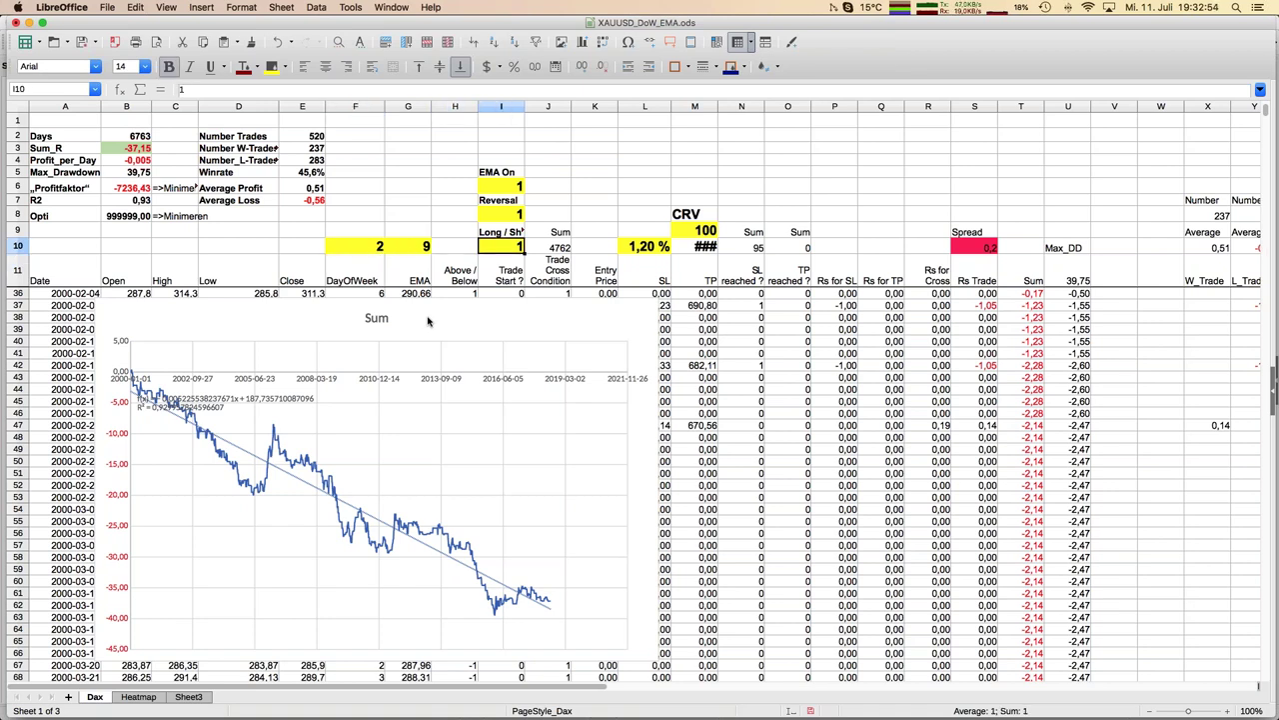
type("-1")
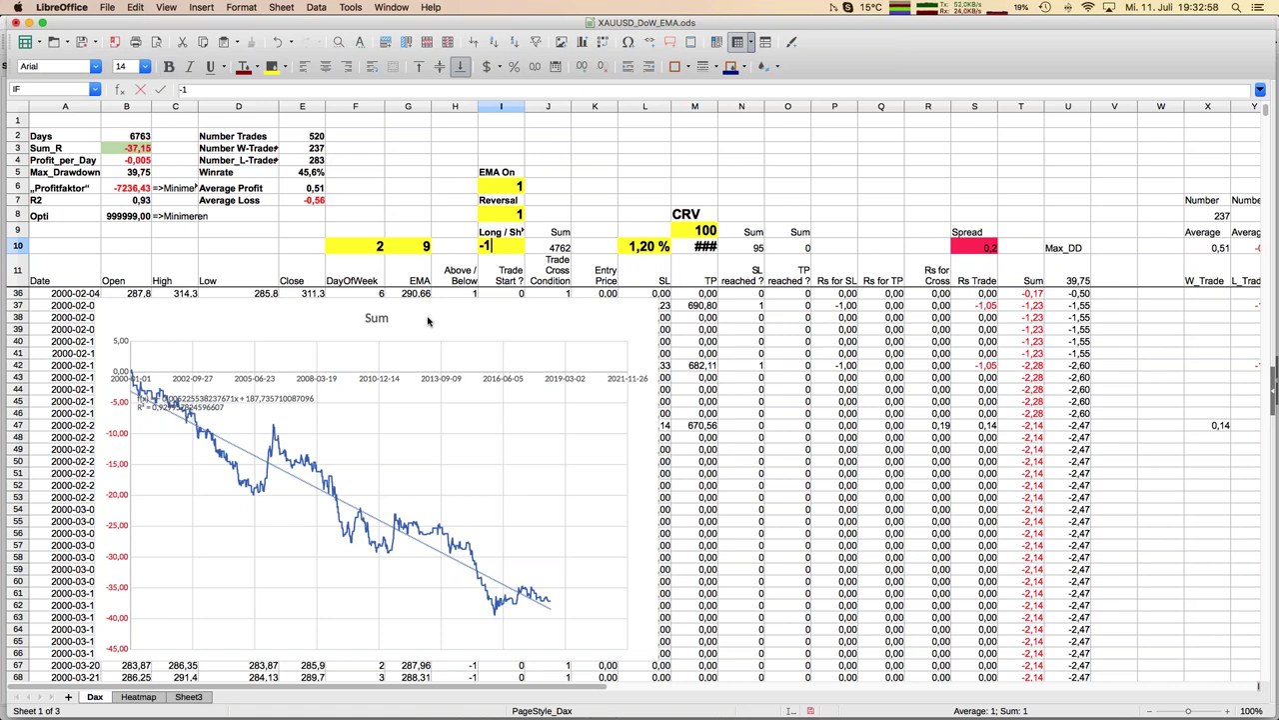
key("Return")
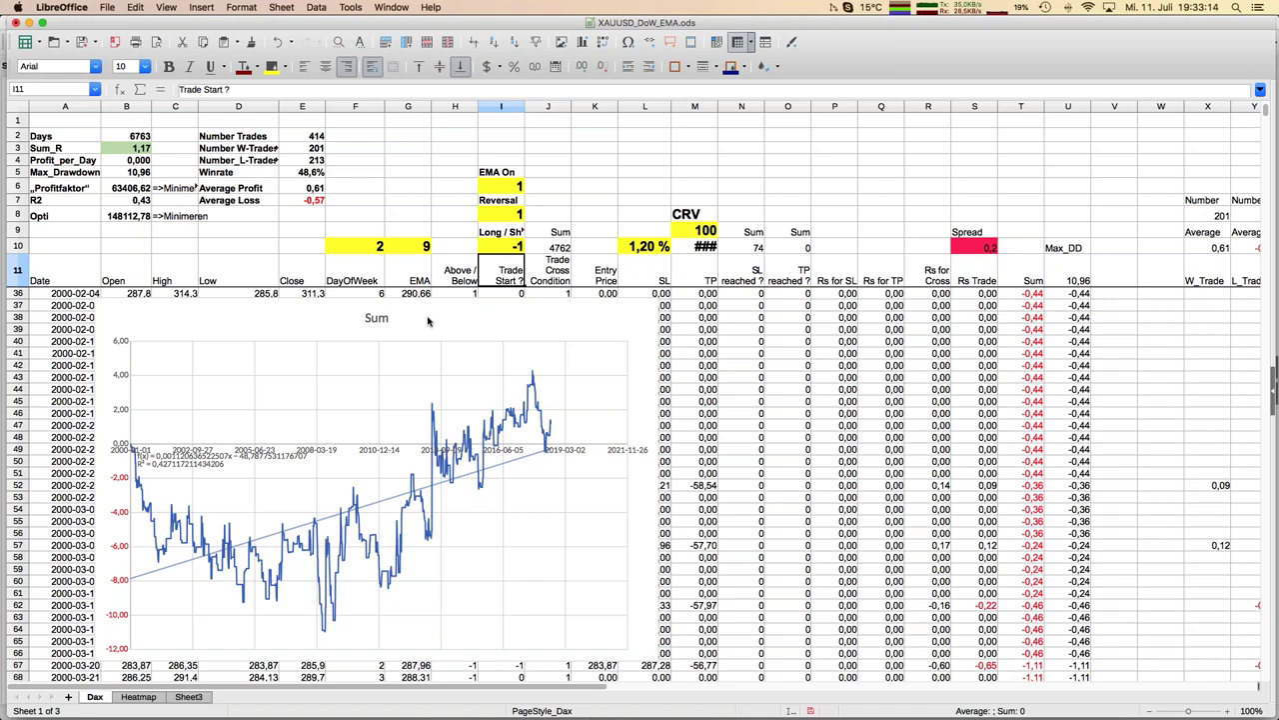
Set the Spread in S10 to 0.
key("Up")
key("Up")
key("Down")
key("Right")
key("Right")
key("Right")
key("Right")
key("Right")
key("Right")
key("Right")
key("Right")
key("Right")
key("Right")
type("0")
key("Return")
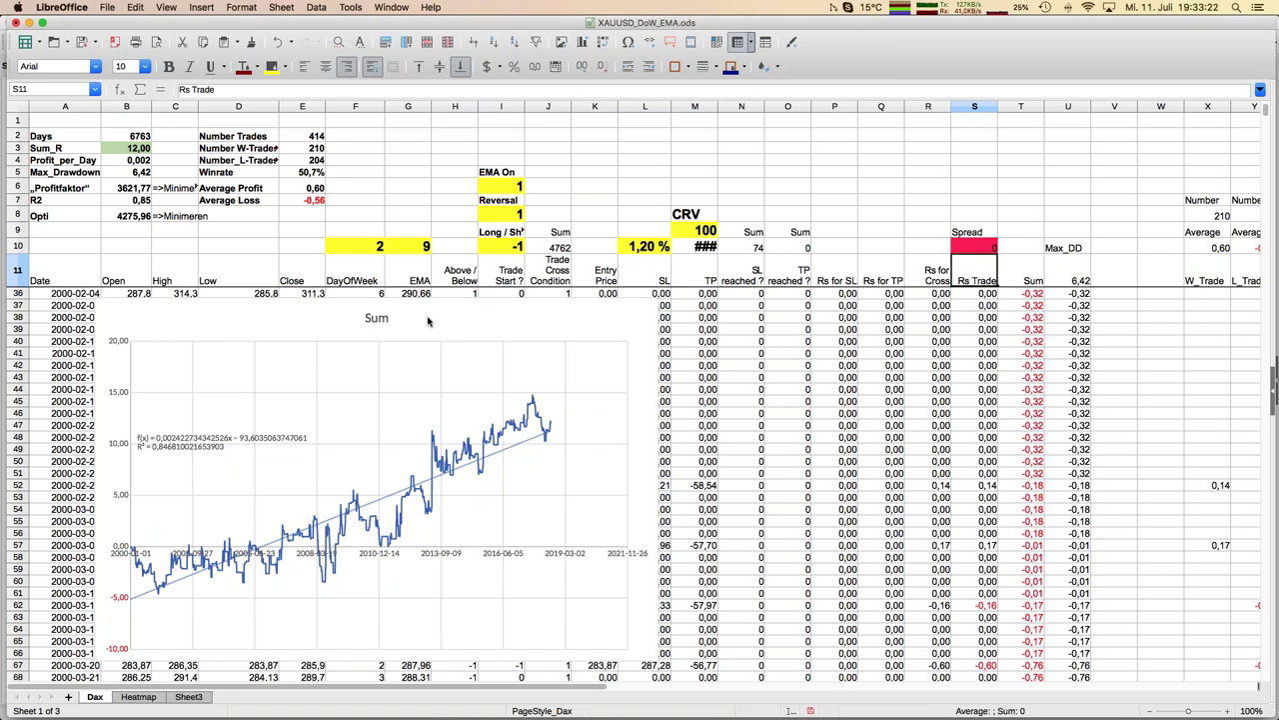
Set the Spread in S10 back to 0,2.
key("Up")
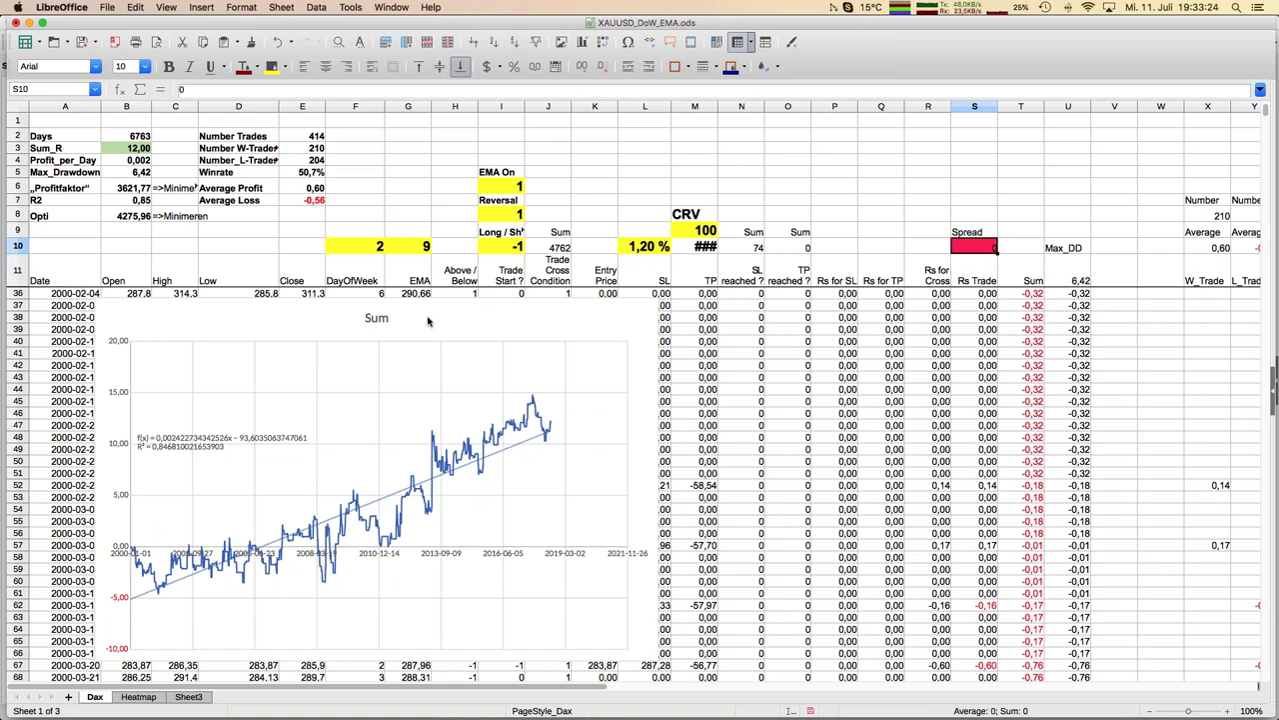
type("0,2")
key("Return")
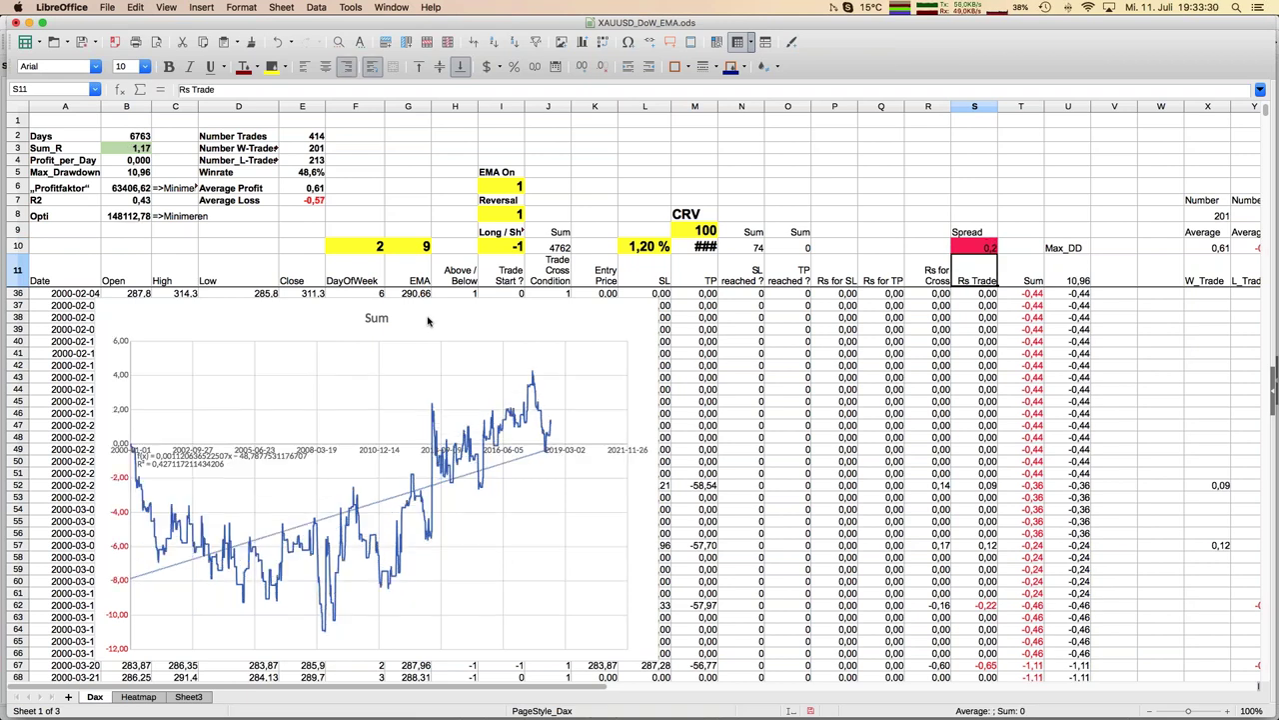
Set the DayOfWeek parameter in F10 to 5.
key("Left")
key("Left")
key("Left")
key("Left")
key("Left")
key("Left")
key("Left")
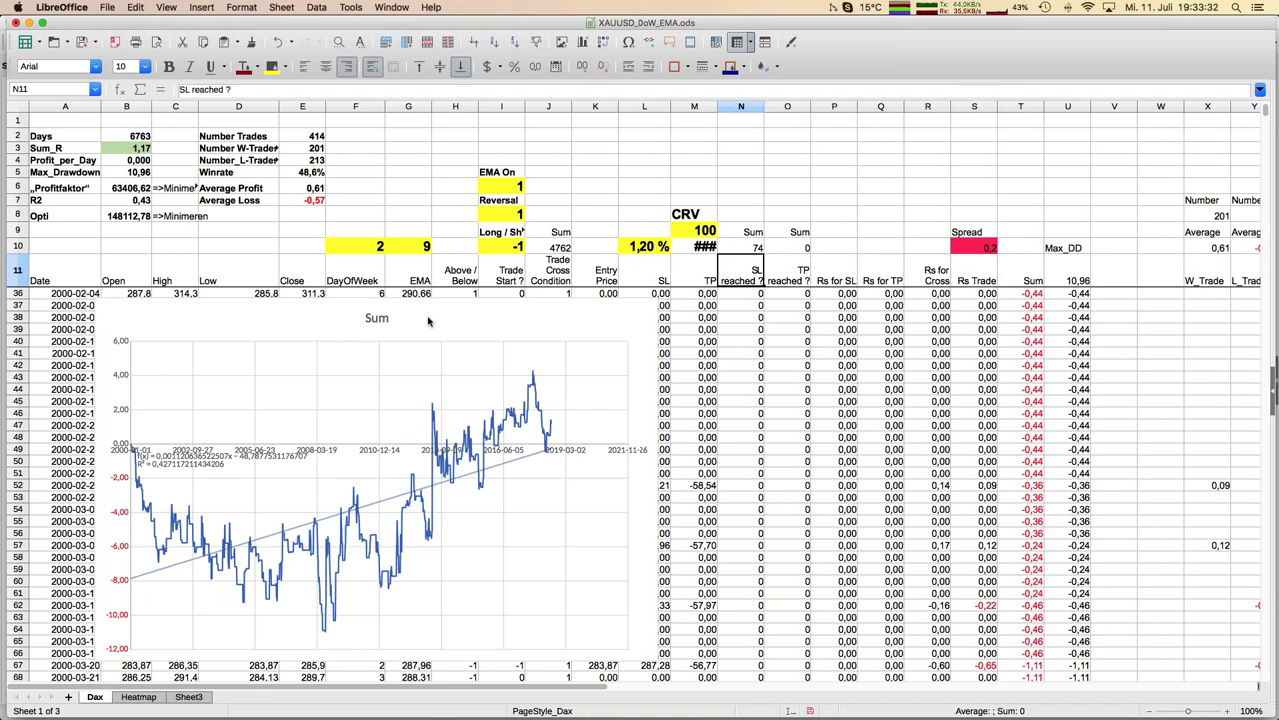
key("Left")
key("Left")
key("Left")
key("Left")
key("Left")
key("Left")
key("Up")
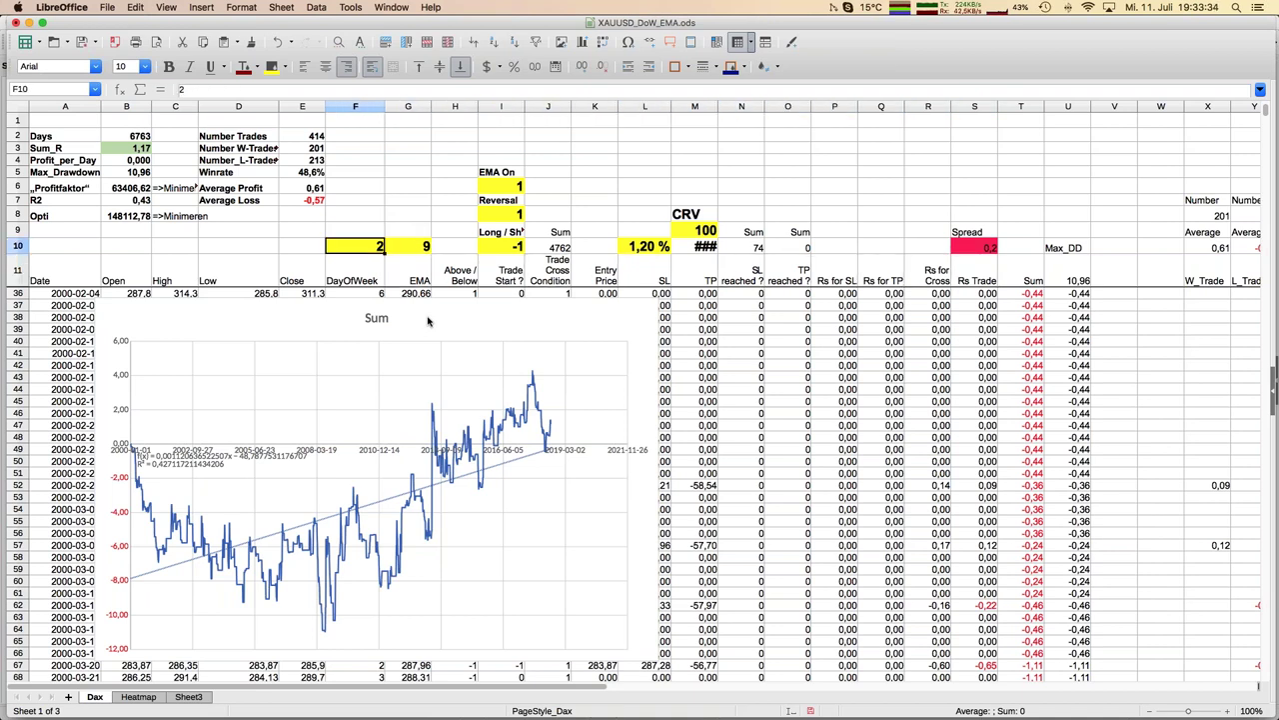
type("5")
key("Return")
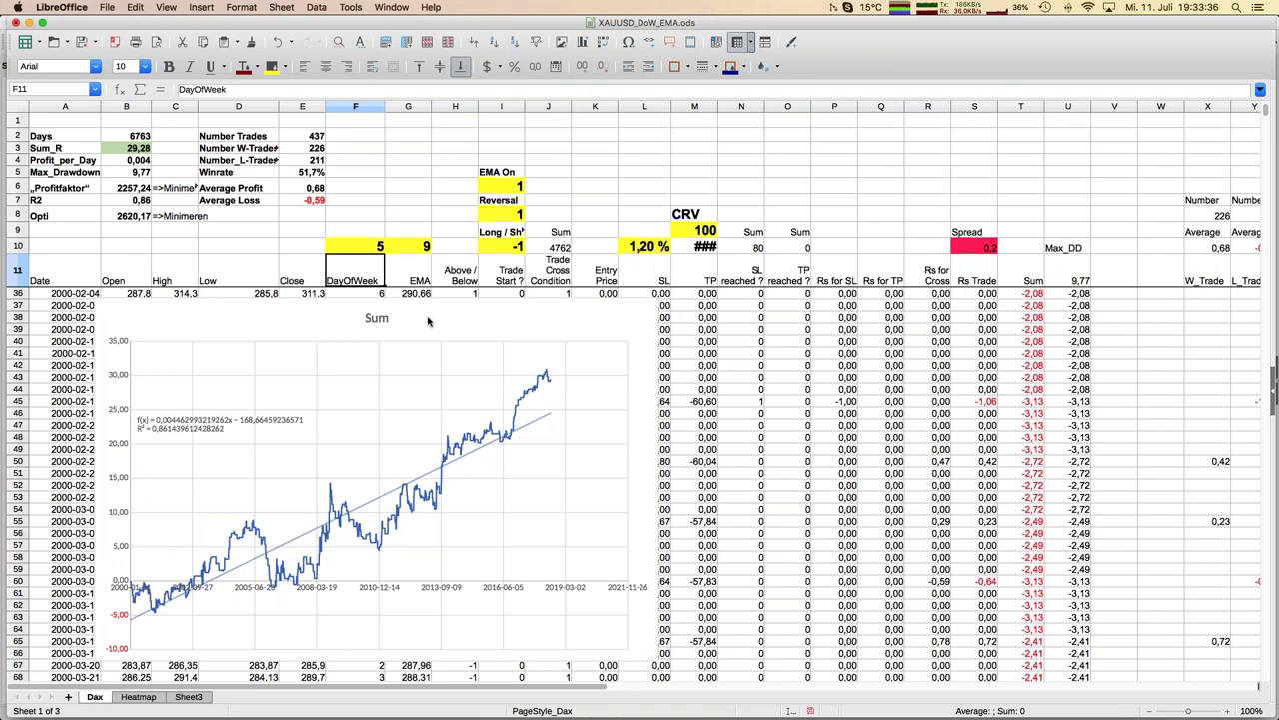
key("Up")
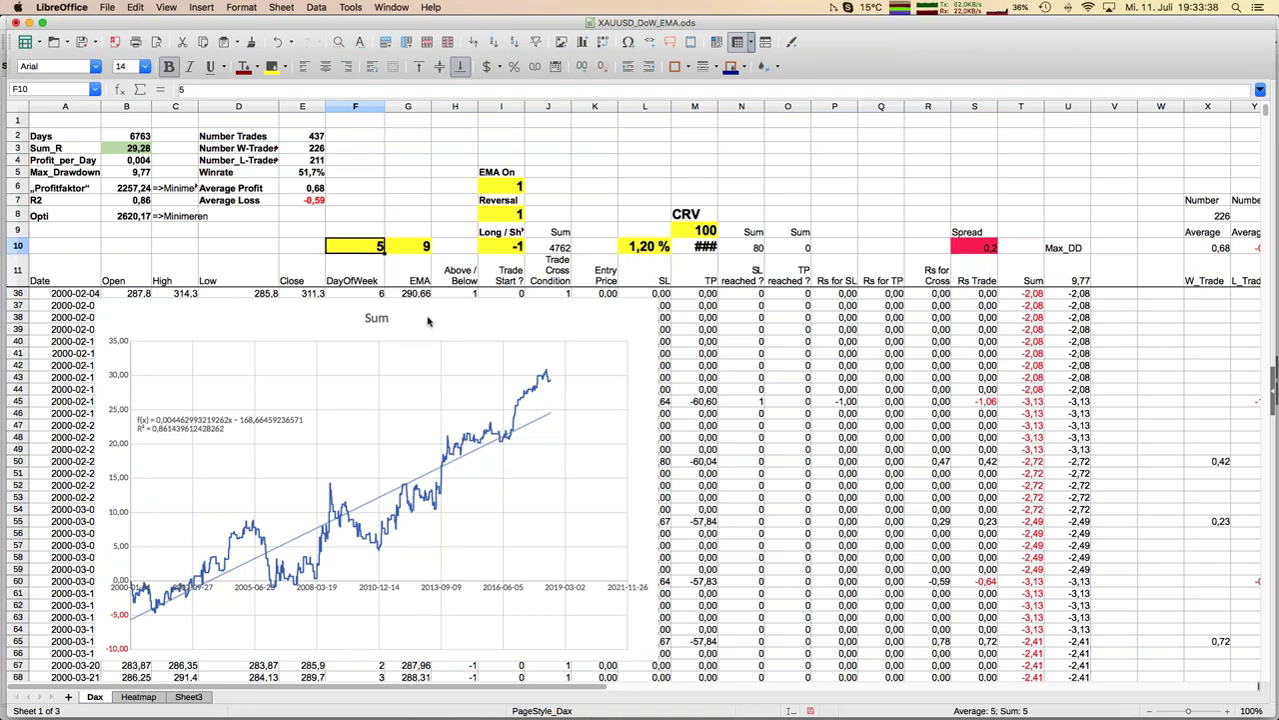